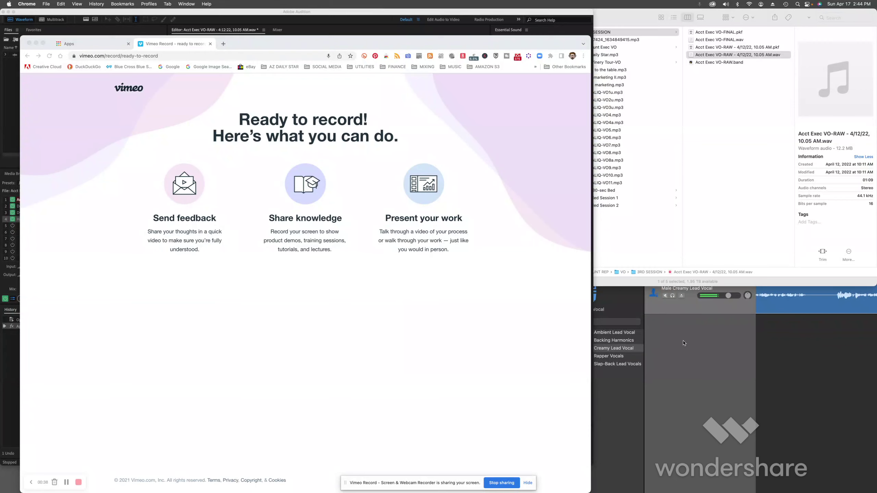
- Move the Acct Exec VO-RAW GarageBand window to the upper left and scroll its timeline back to 0:00
click(632, 301)
drag(651, 223, 247, 31)
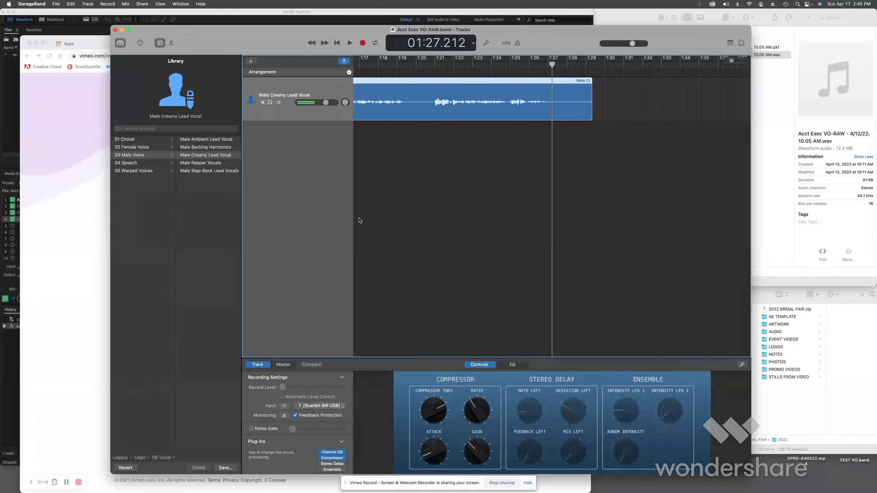
scroll(368, 222, left, 15)
scroll(378, 224, left, 5)
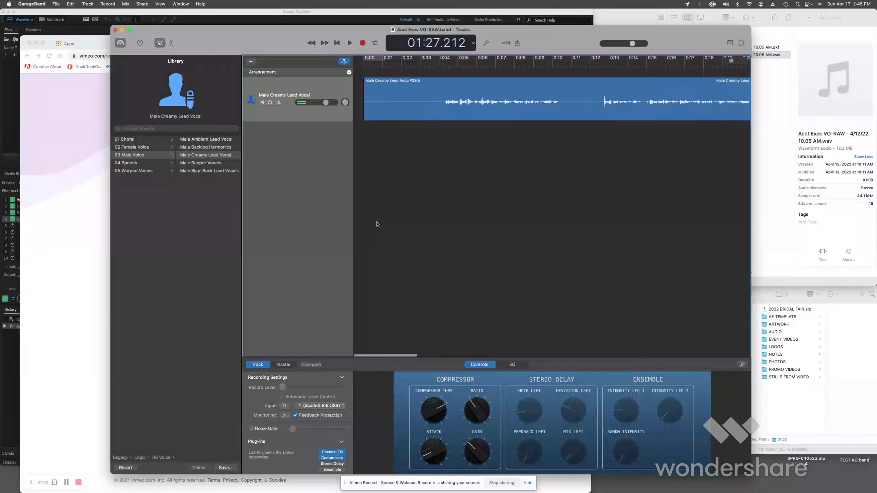
scroll(368, 109, left, 1)
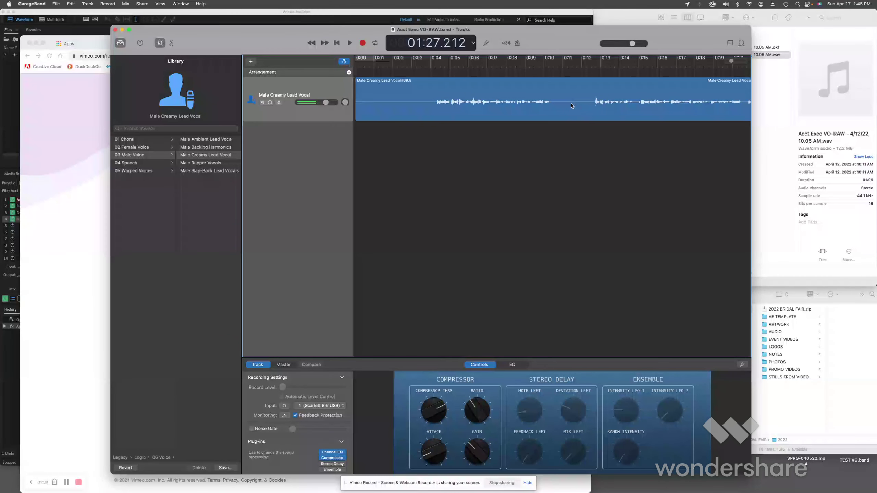
scroll(572, 107, right, 3)
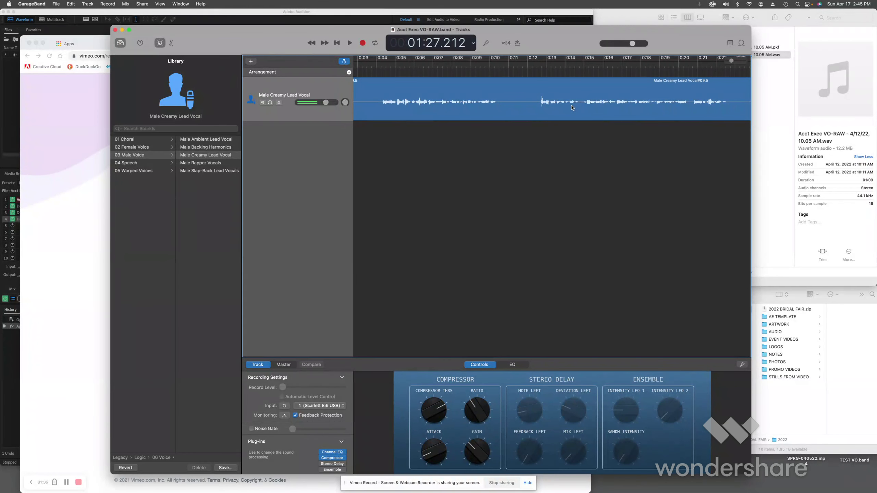
scroll(571, 108, left, 3)
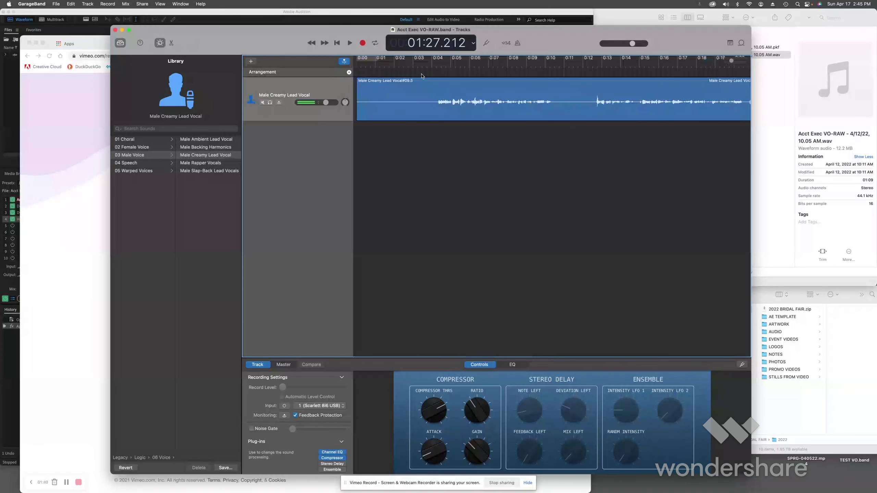
- Play the Male Creamy Lead Vocal from about 0:03.9 and stop with the playhead at 00:10.495
click(430, 66)
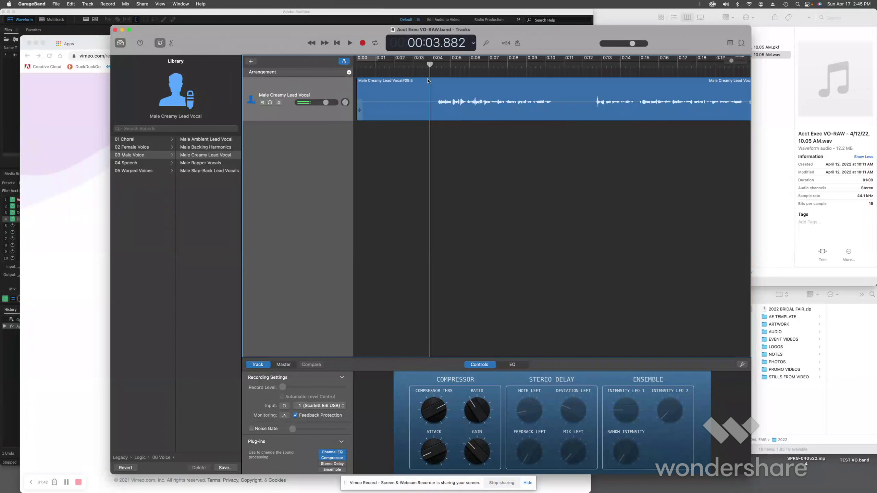
key(space)
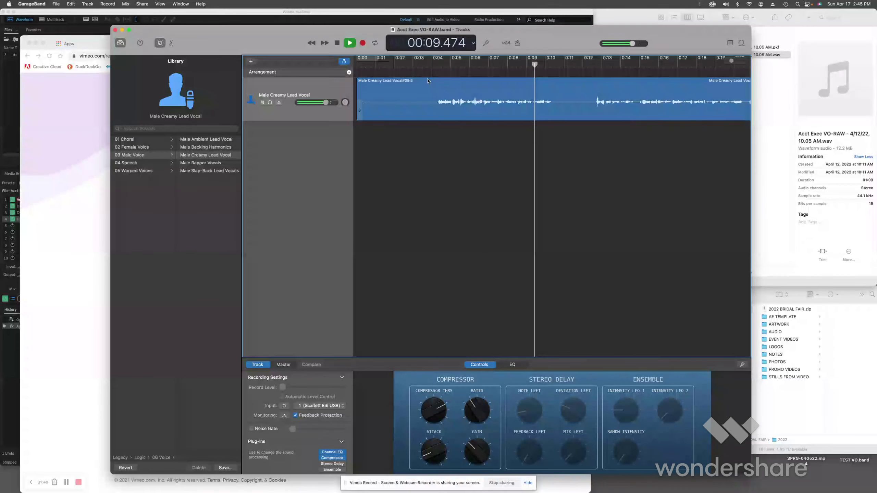
key(space)
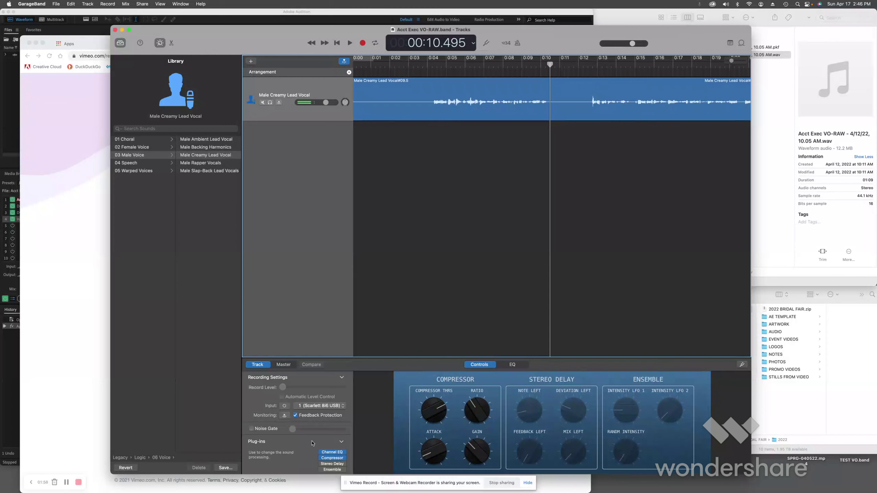
mouse_move(334, 472)
scroll(468, 266, right, 7)
- Trim the end of region #09.5 slightly shorter, leaving a gap before #10, and scroll to the track's end
scroll(468, 265, right, 7)
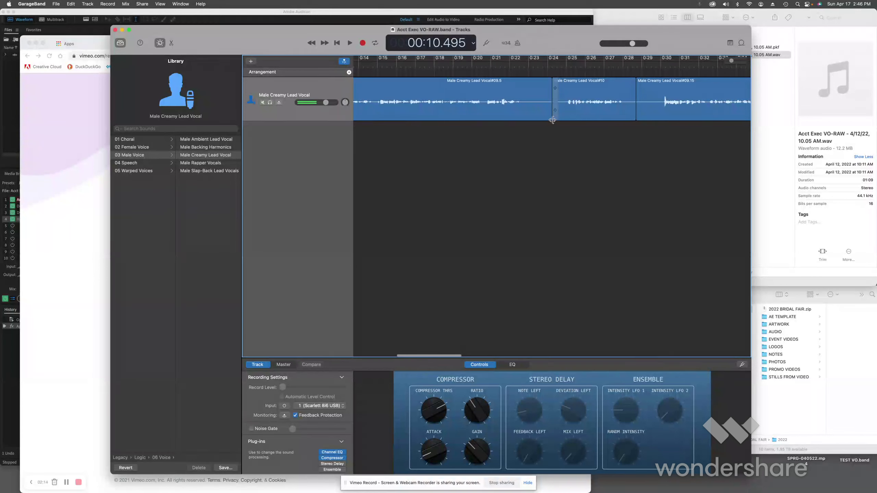
drag(551, 116, 545, 116)
scroll(545, 149, right, 12)
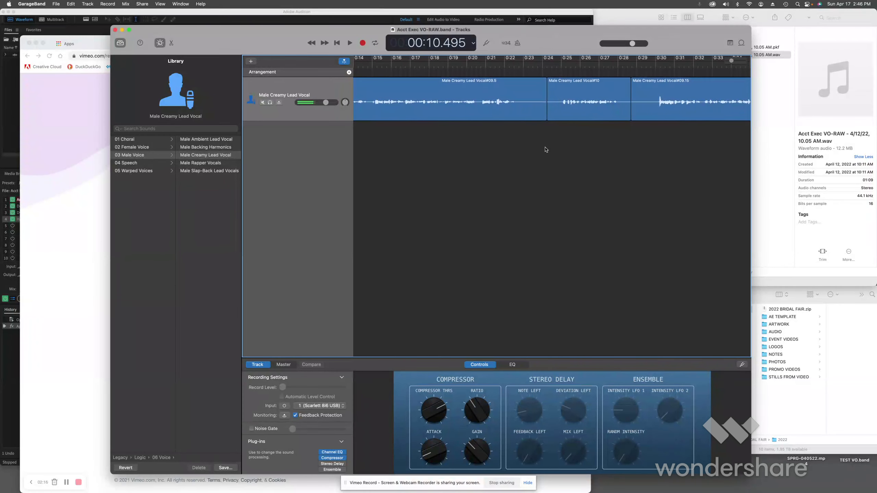
scroll(545, 149, right, 15)
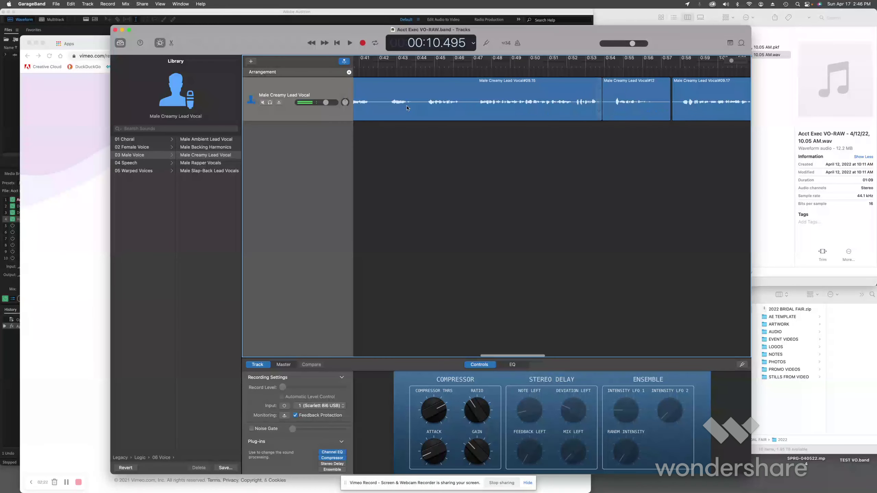
scroll(506, 128, right, 1)
scroll(505, 128, right, 4)
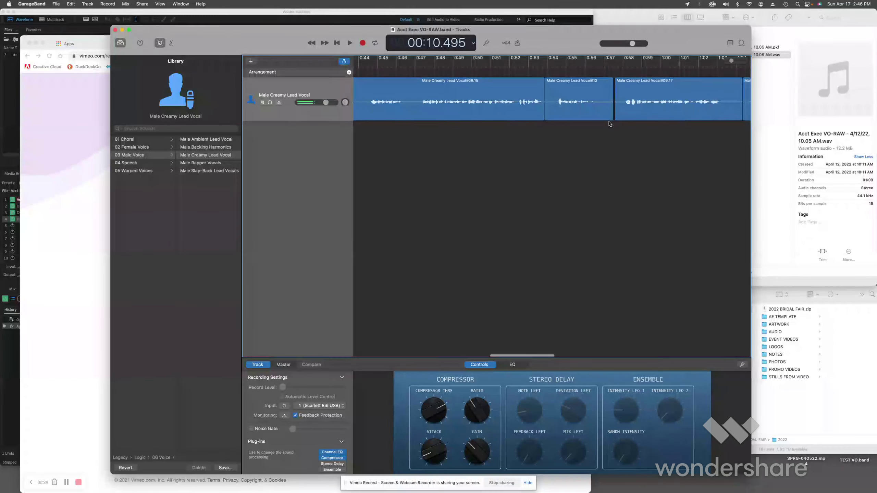
scroll(602, 134, right, 1)
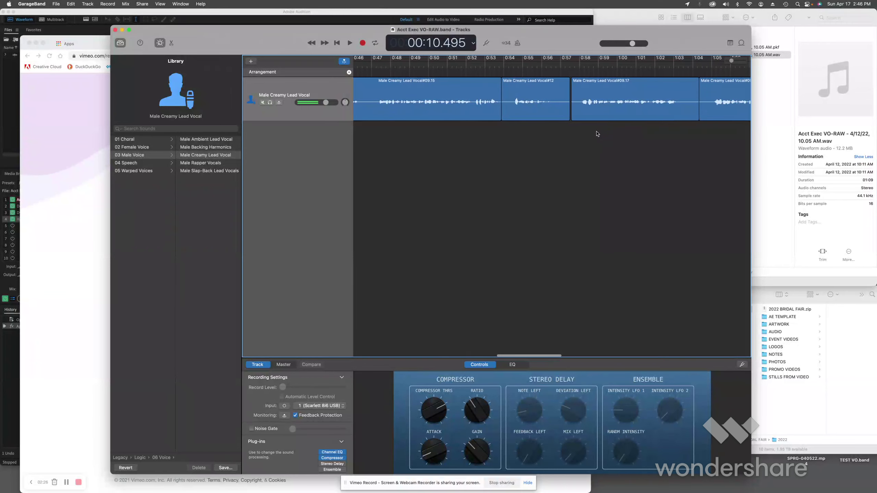
scroll(598, 134, right, 15)
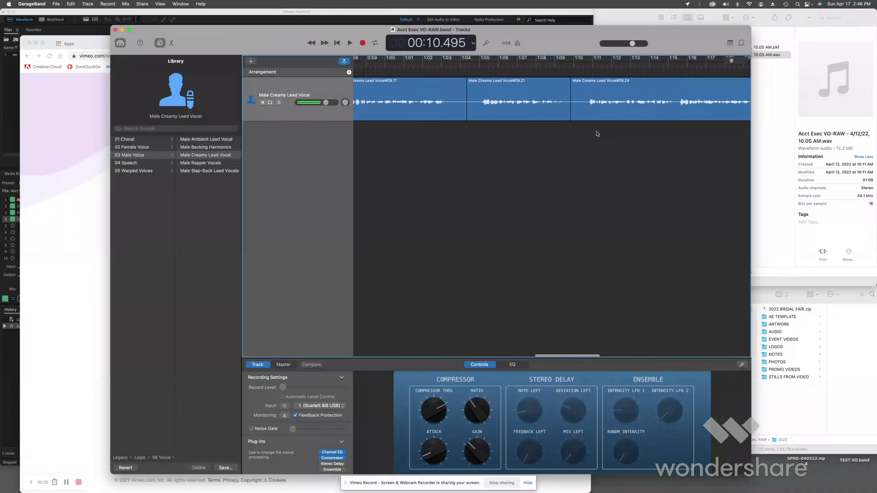
scroll(598, 134, right, 11)
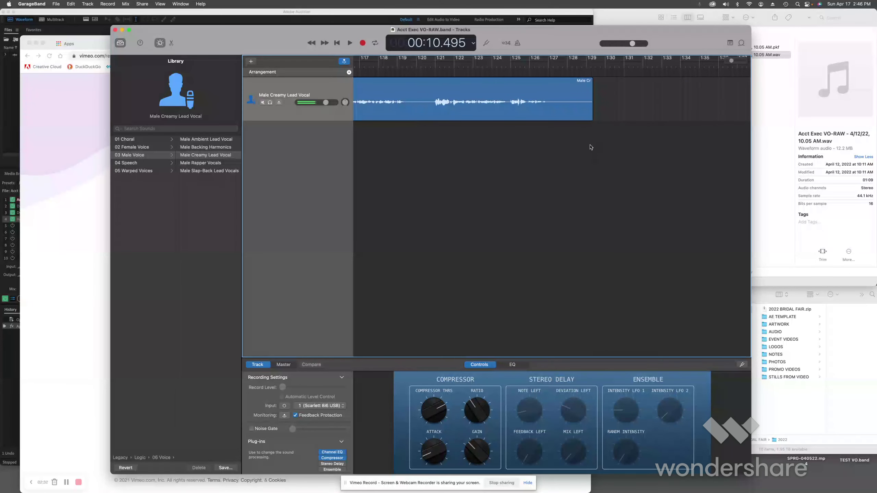
click(142, 4)
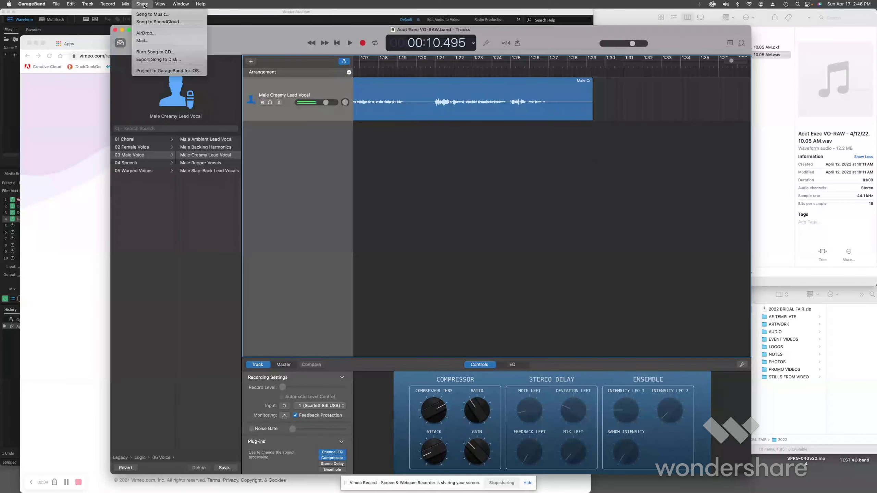
click(148, 60)
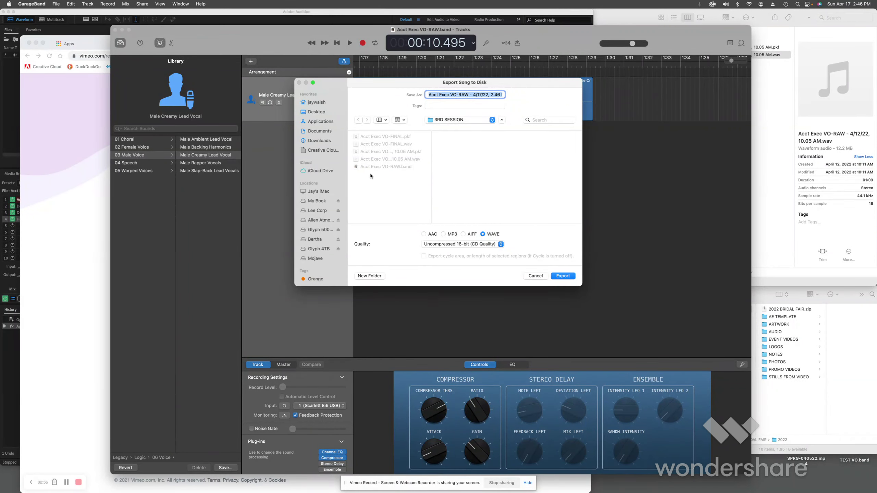
click(535, 276)
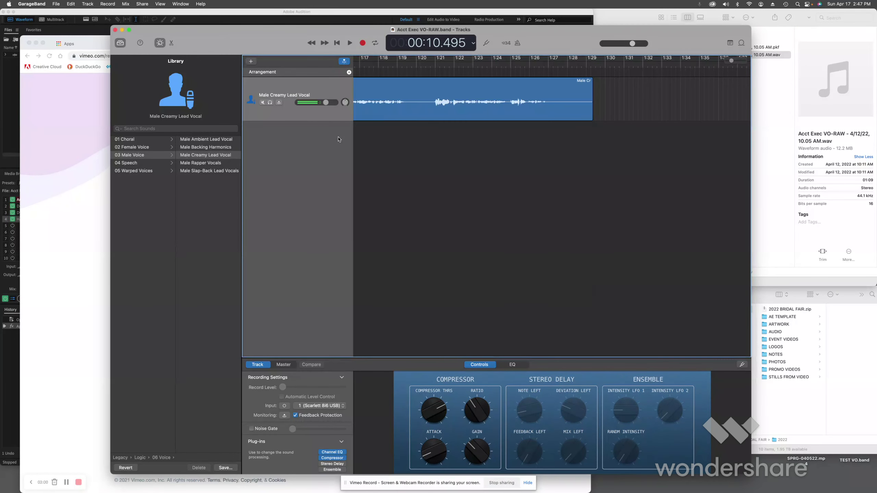
click(122, 30)
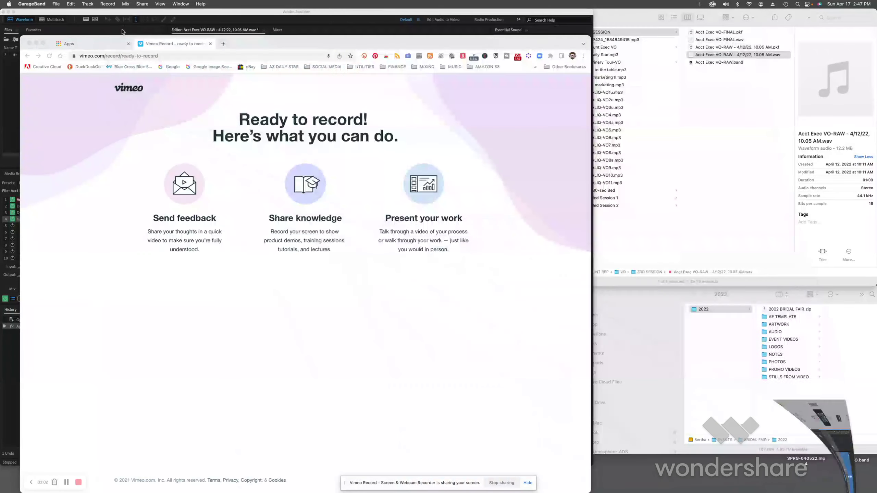
- Bring Adobe Audition forward, check the voiceover WAV in Finder, and shift the Audition window right
click(289, 14)
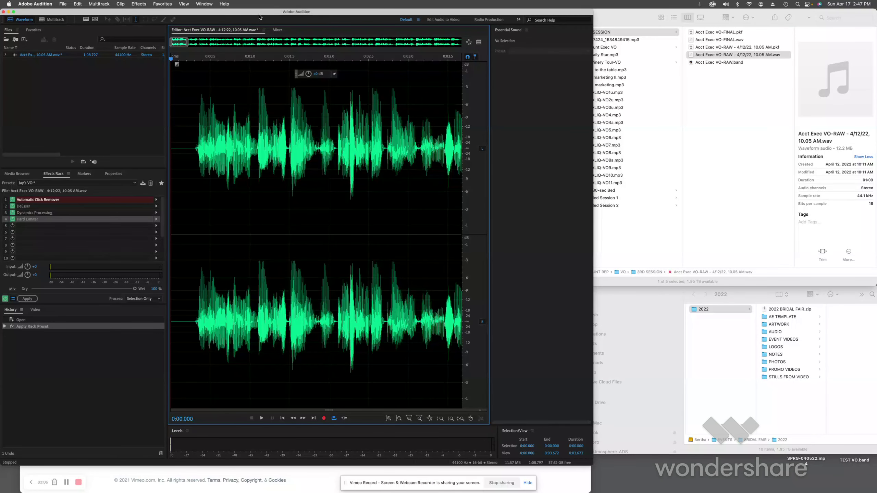
drag(257, 13, 280, 12)
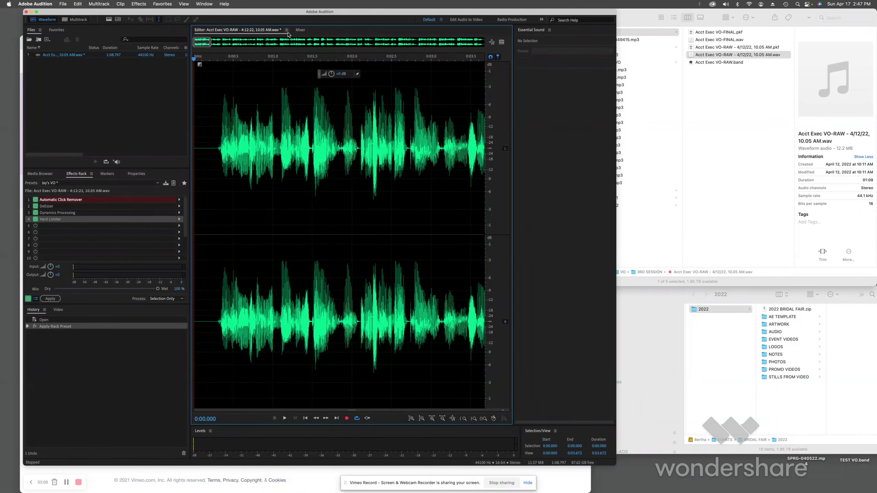
click(727, 102)
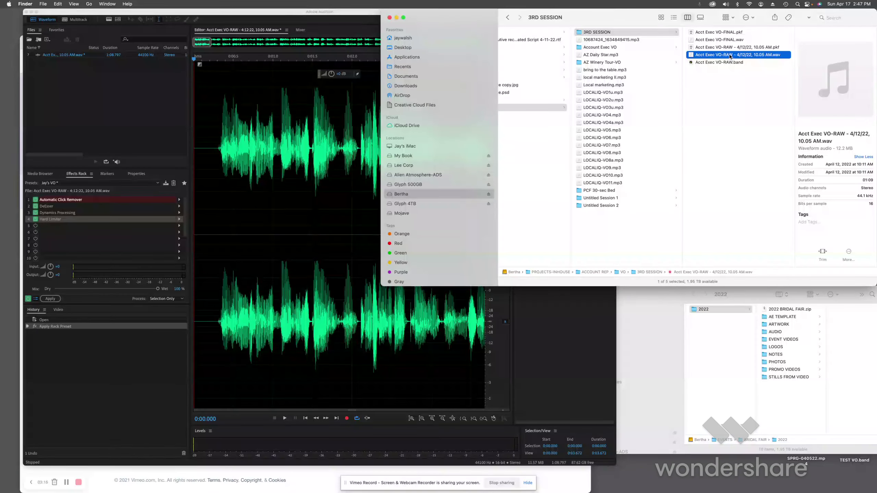
click(185, 13)
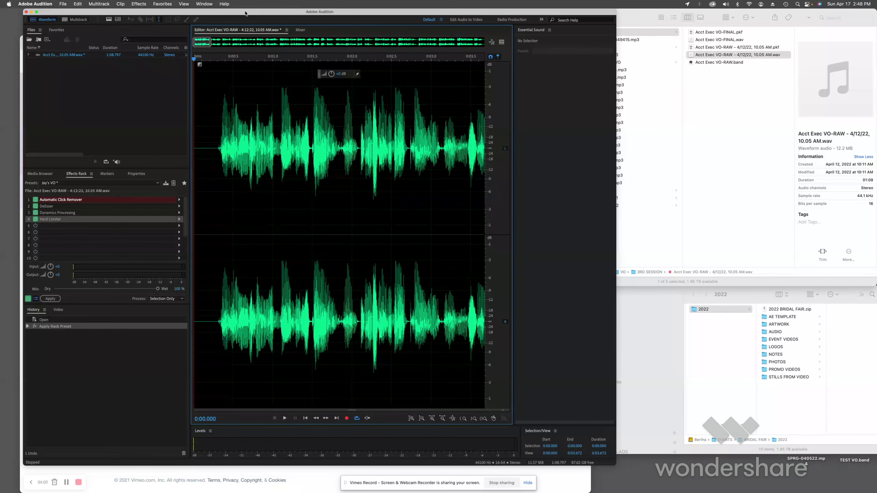
drag(245, 13, 317, 14)
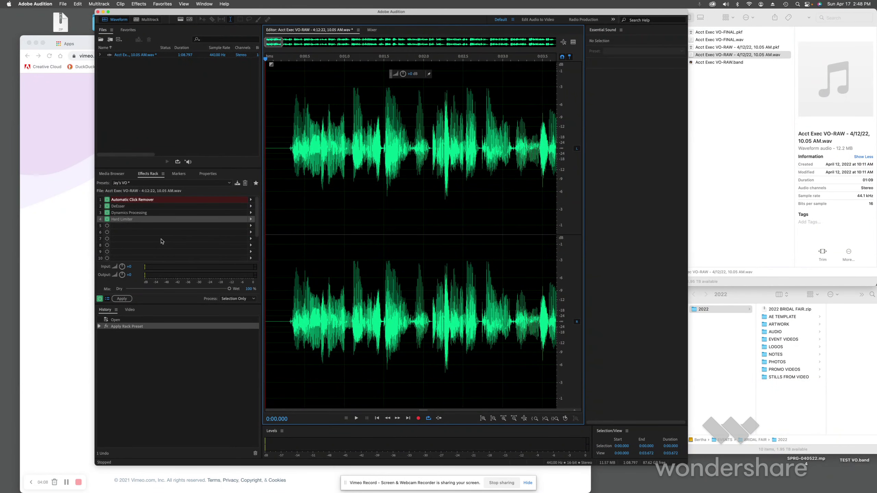
click(168, 202)
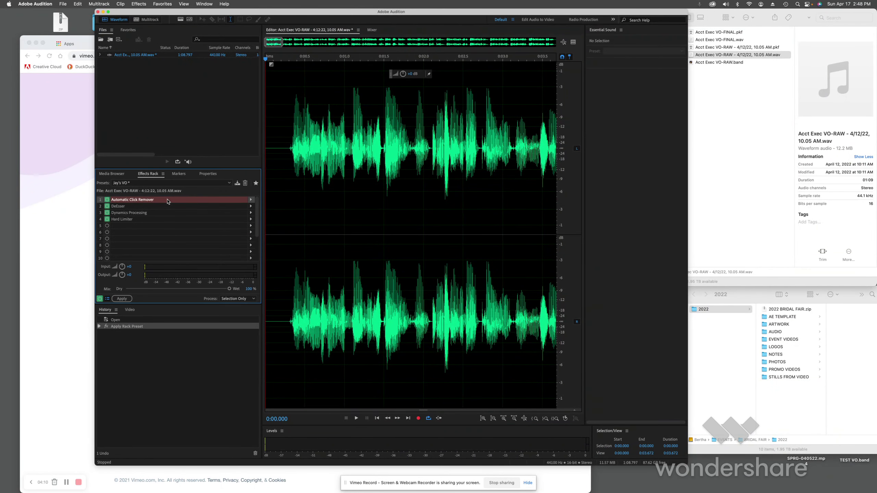
click(251, 200)
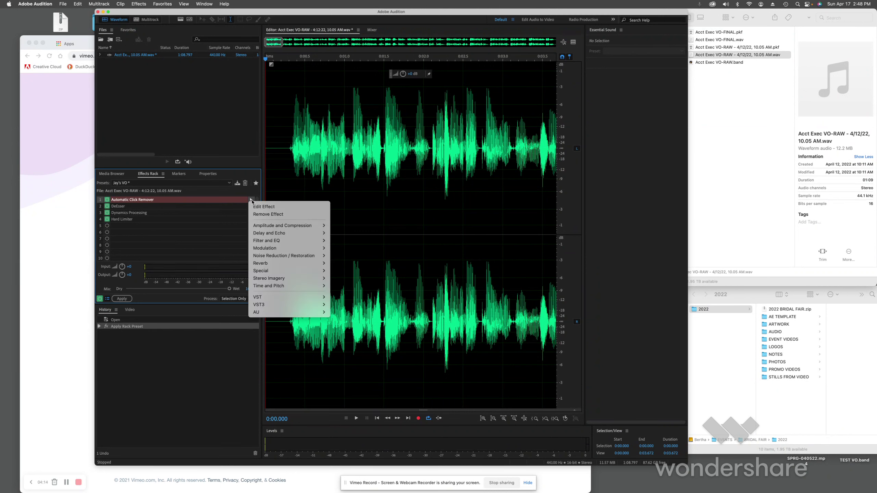
mouse_move(271, 256)
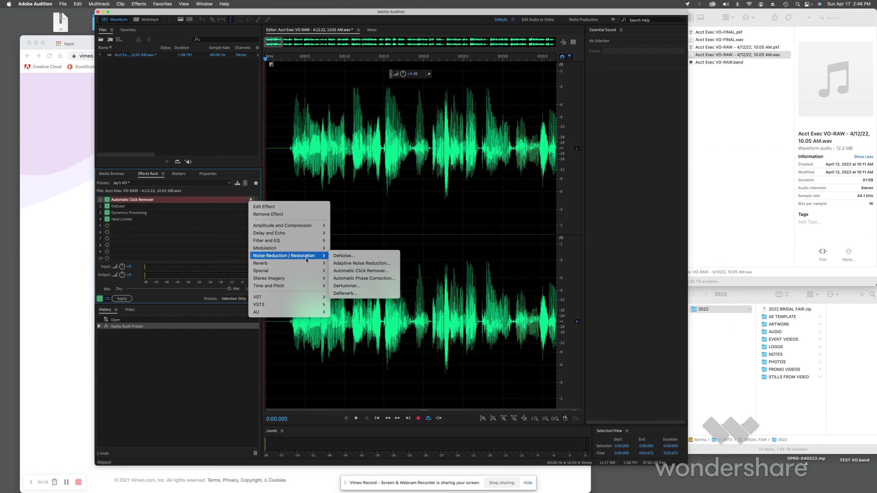
click(352, 273)
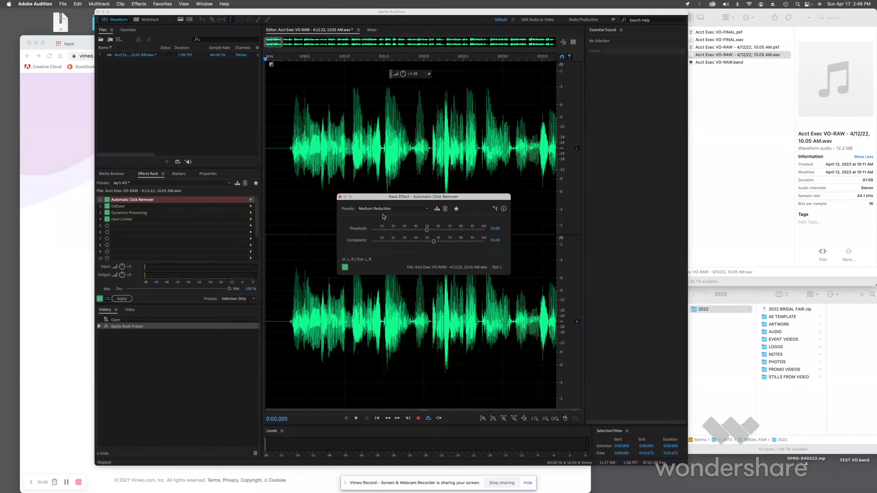
click(421, 210)
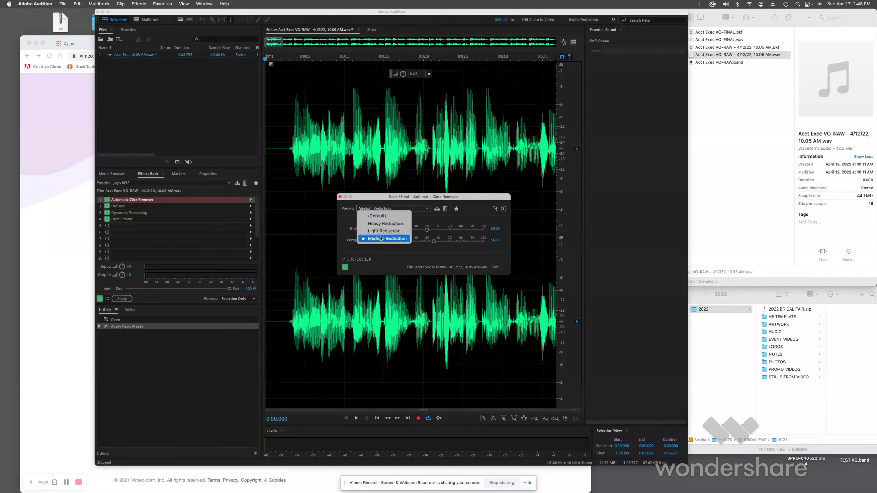
click(349, 223)
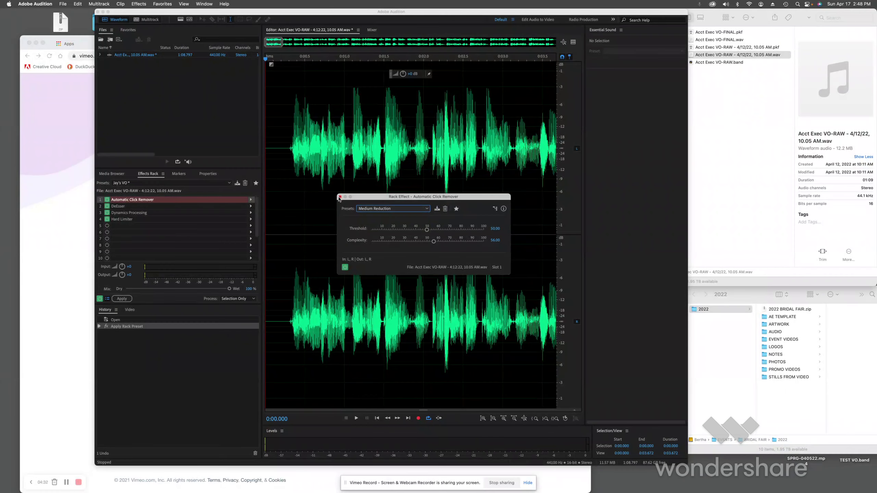
click(340, 197)
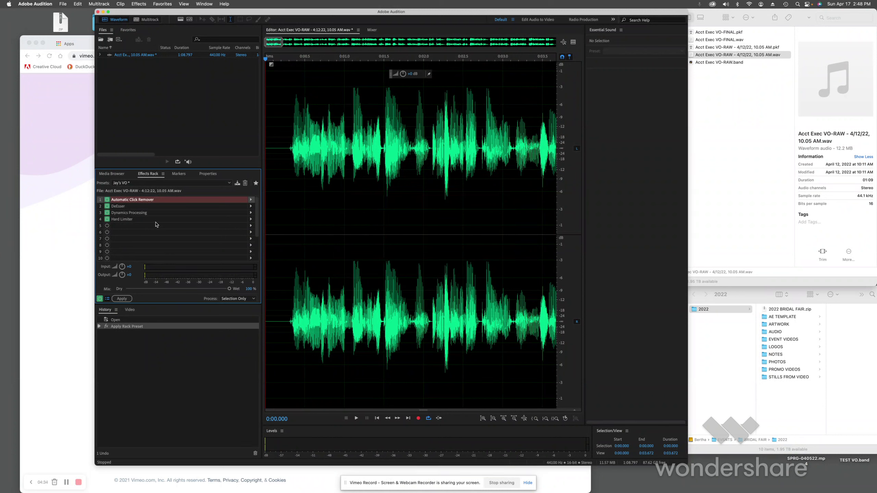
click(251, 207)
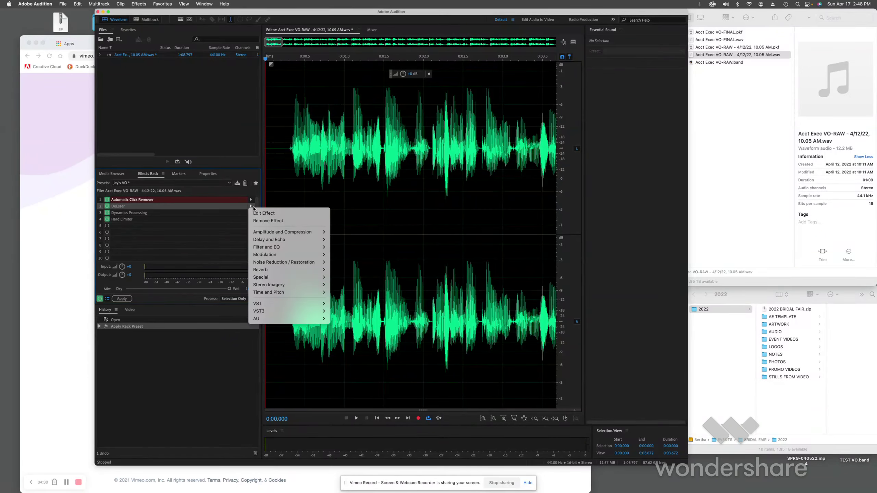
mouse_move(292, 263)
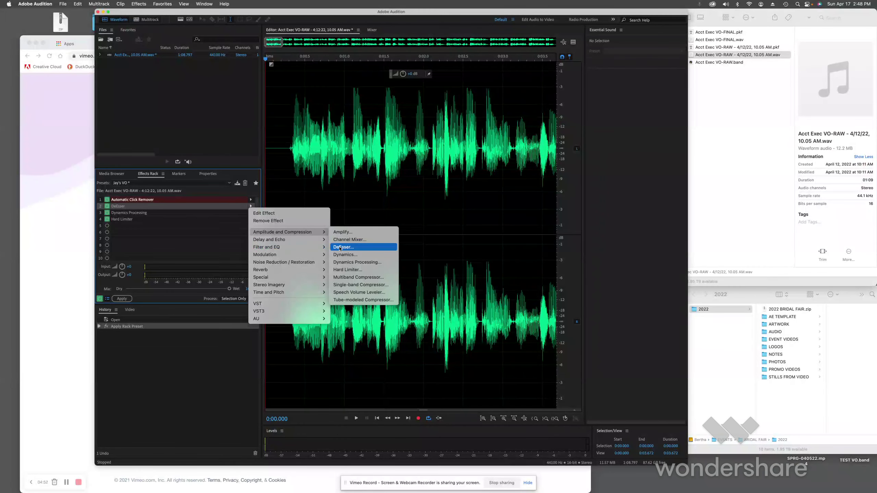
click(123, 209)
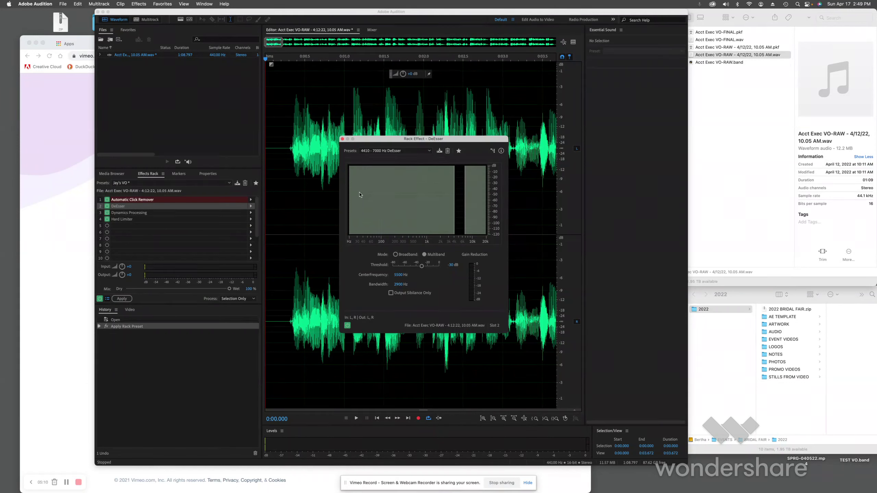
click(343, 139)
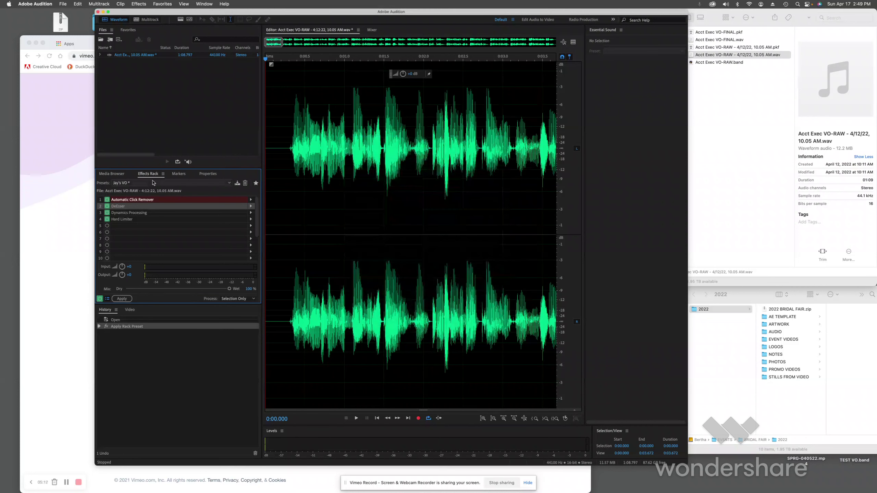
click(144, 213)
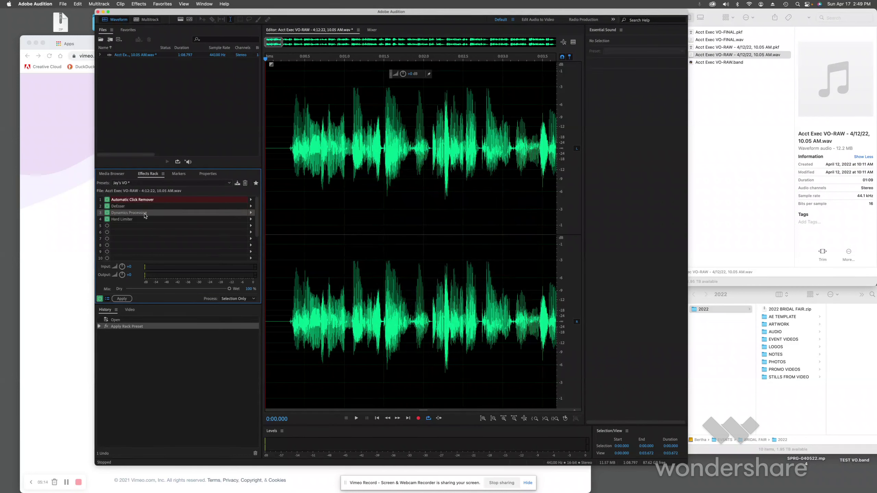
double_click(144, 214)
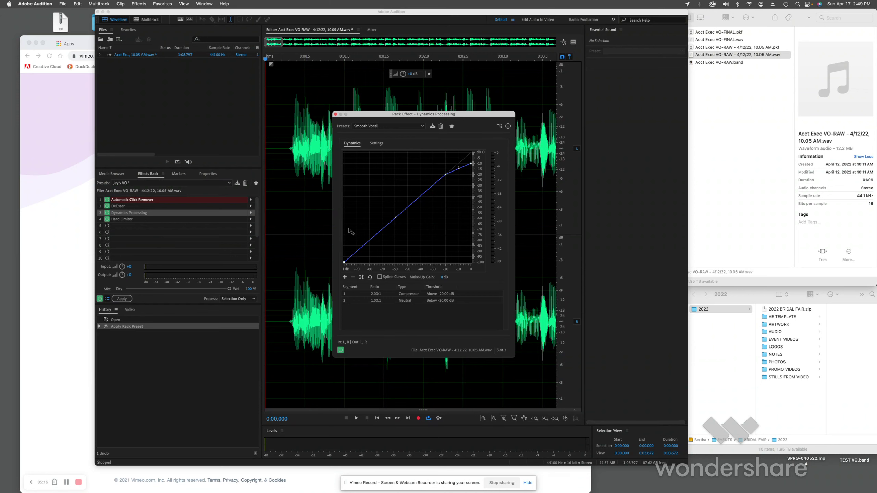
click(252, 214)
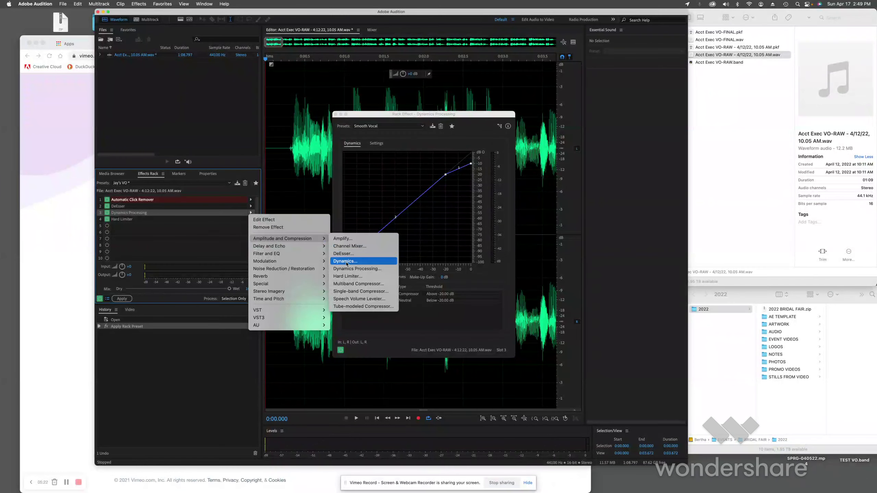
click(437, 142)
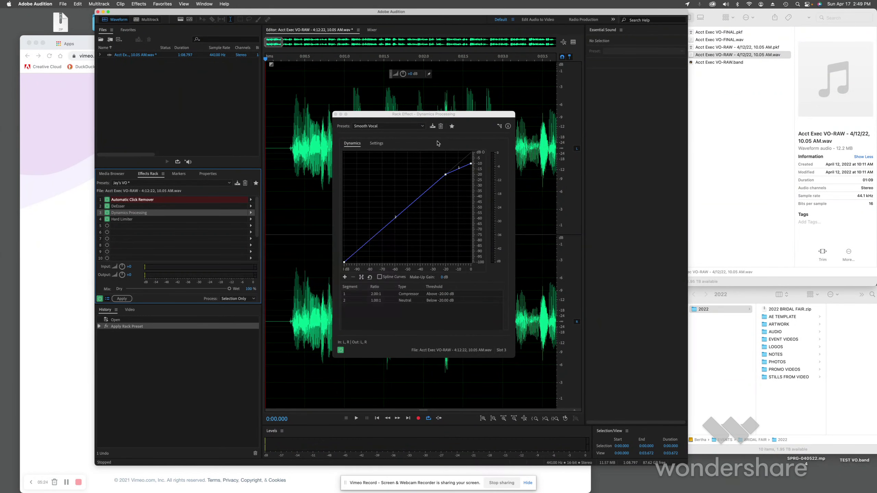
click(389, 126)
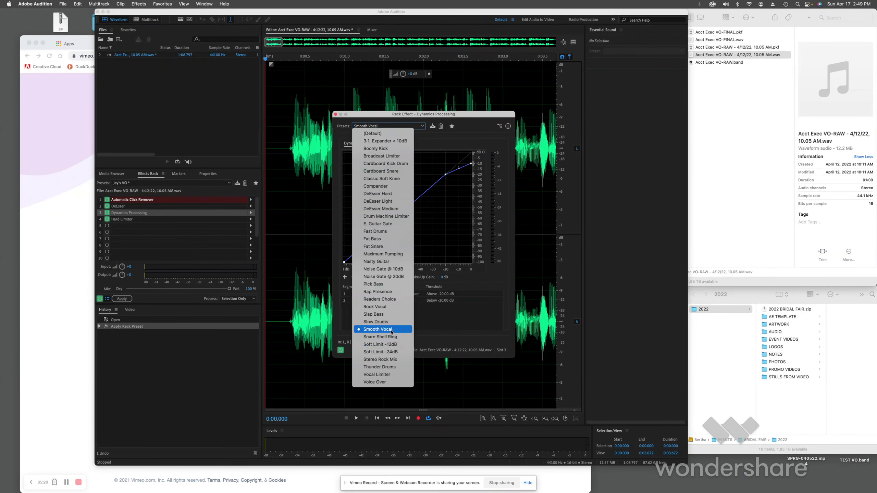
click(378, 330)
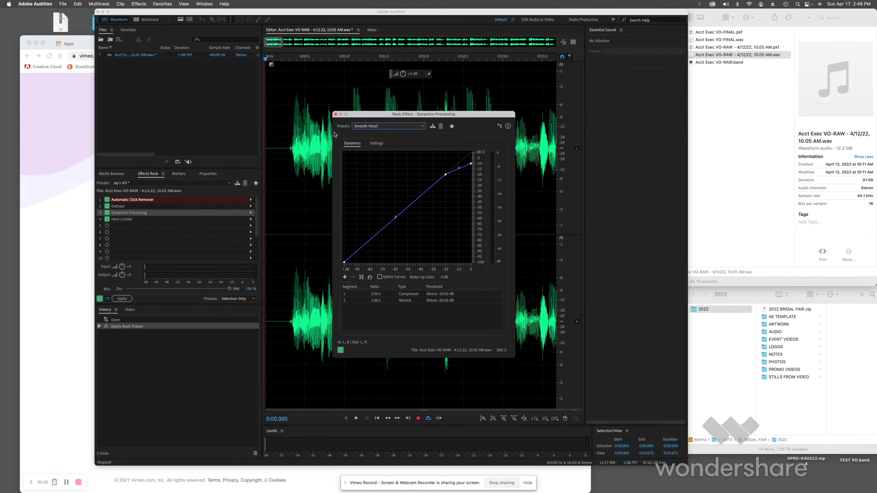
click(336, 114)
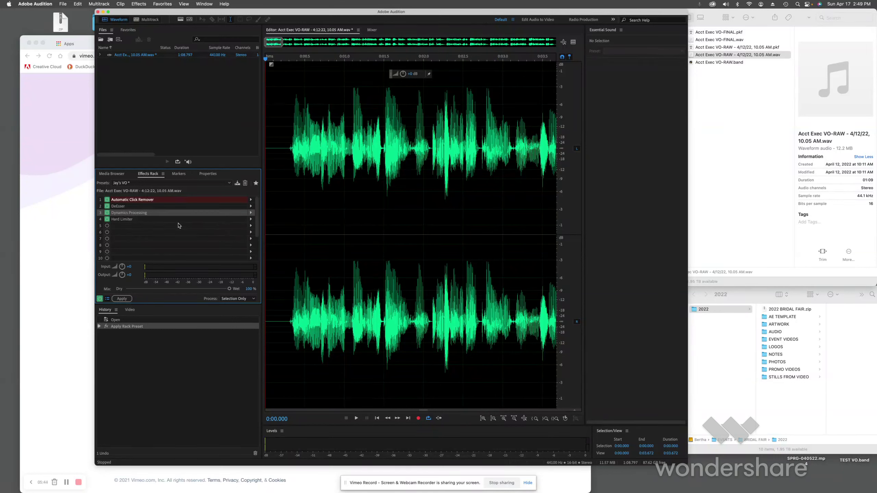
click(147, 221)
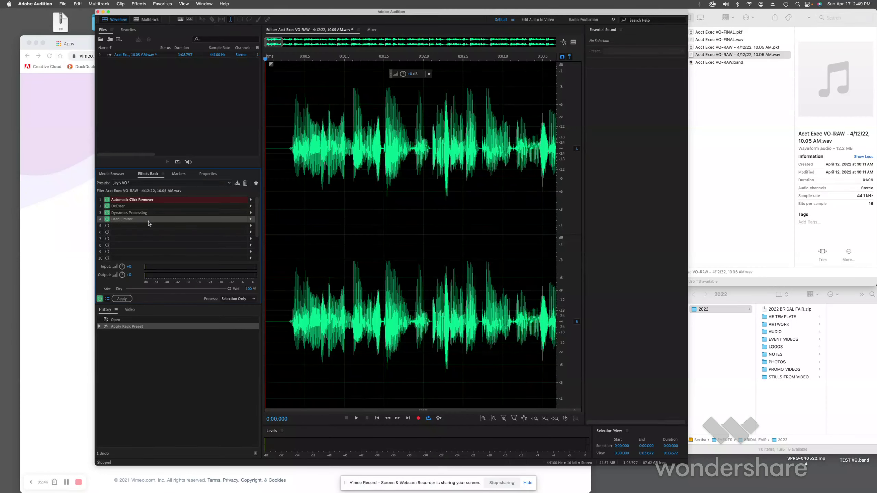
click(251, 219)
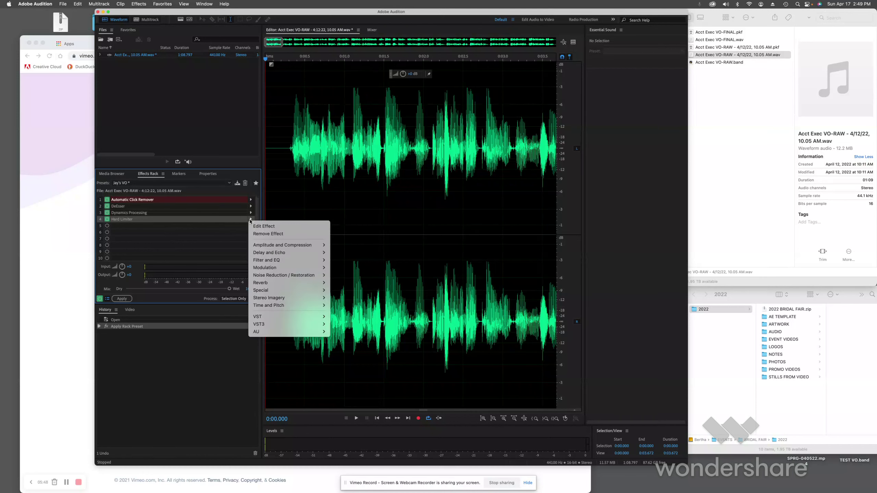
mouse_move(284, 246)
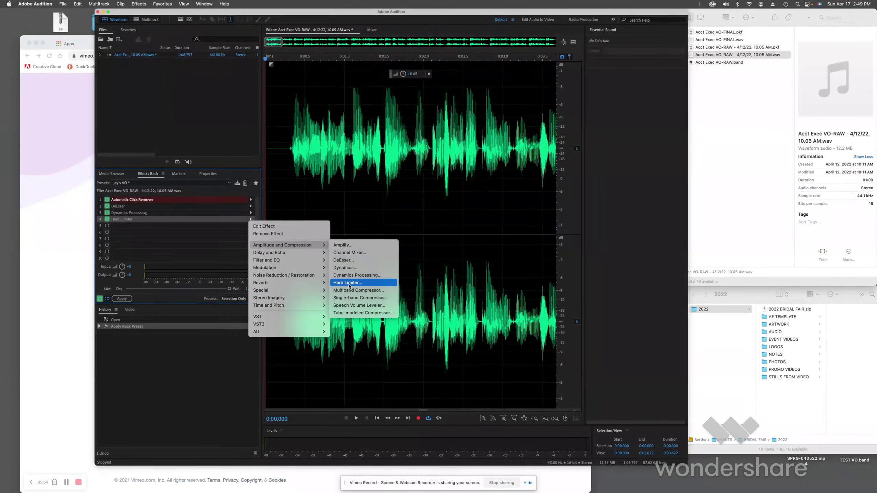
click(171, 237)
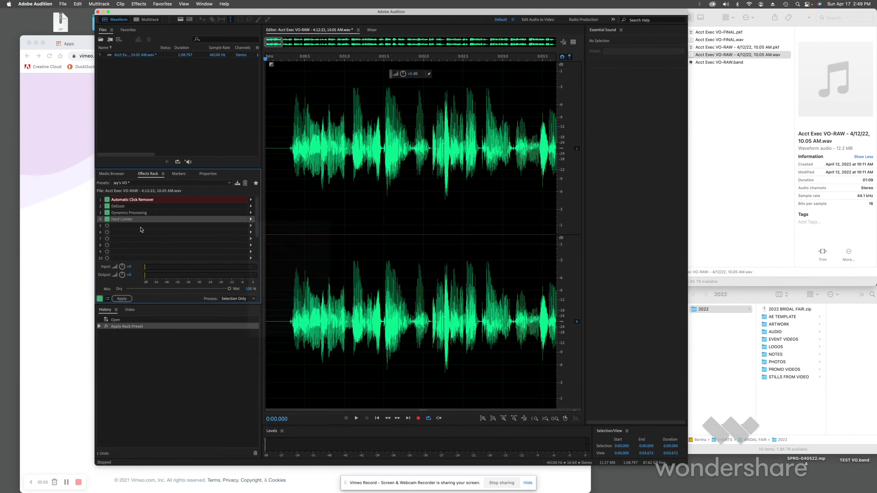
double_click(125, 220)
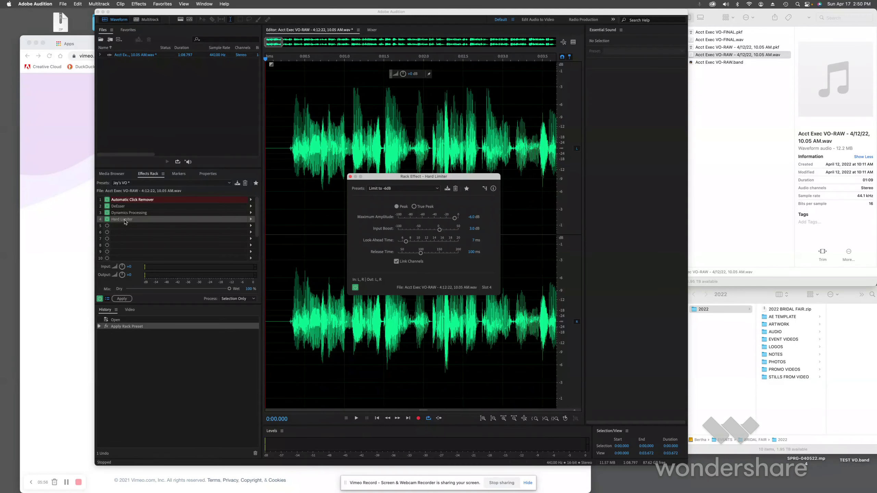
click(403, 190)
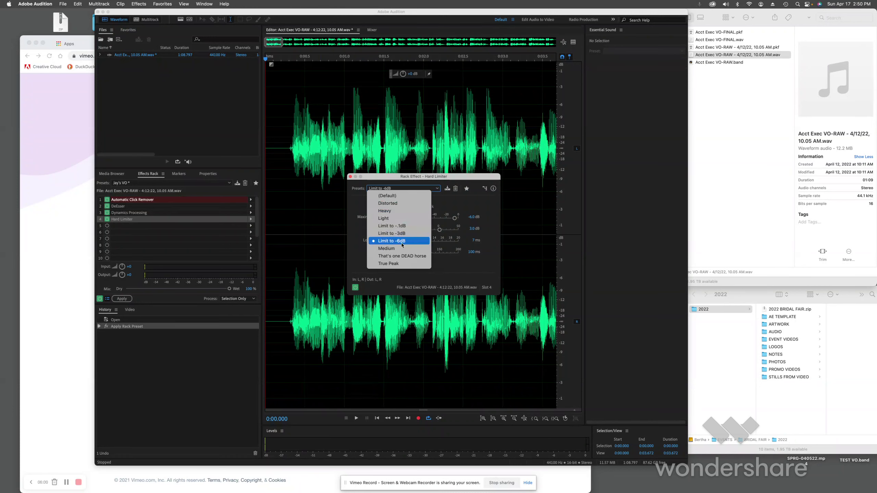
click(403, 178)
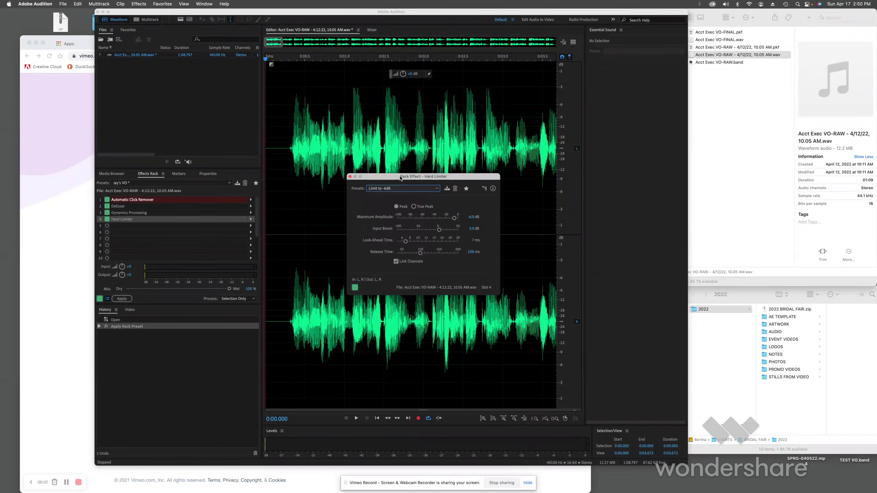
click(350, 177)
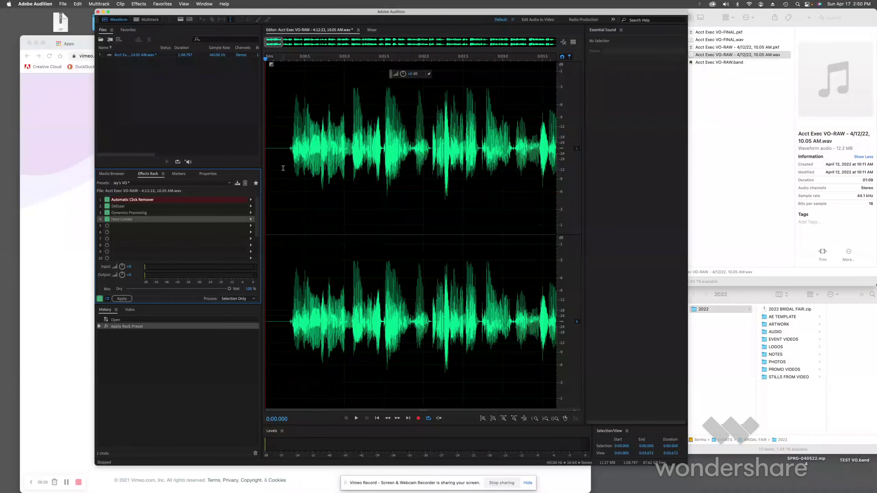
- Bypass the Hard Limiter, Dynamics Processing, DeEsser and Automatic Click Remover effects in the rack
click(107, 219)
click(107, 213)
click(106, 206)
click(107, 200)
- Play the voiceover while re-enabling each rack effect in turn, stopping with the playhead at 0:23.415
click(285, 59)
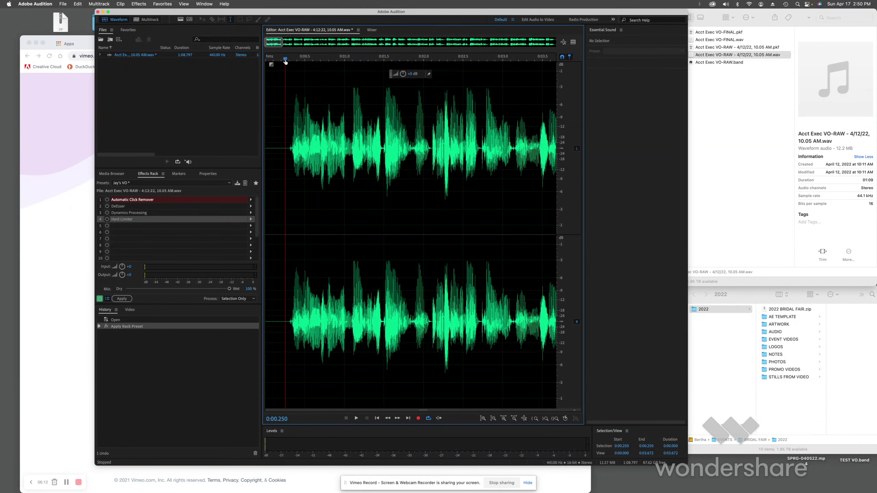
key(space)
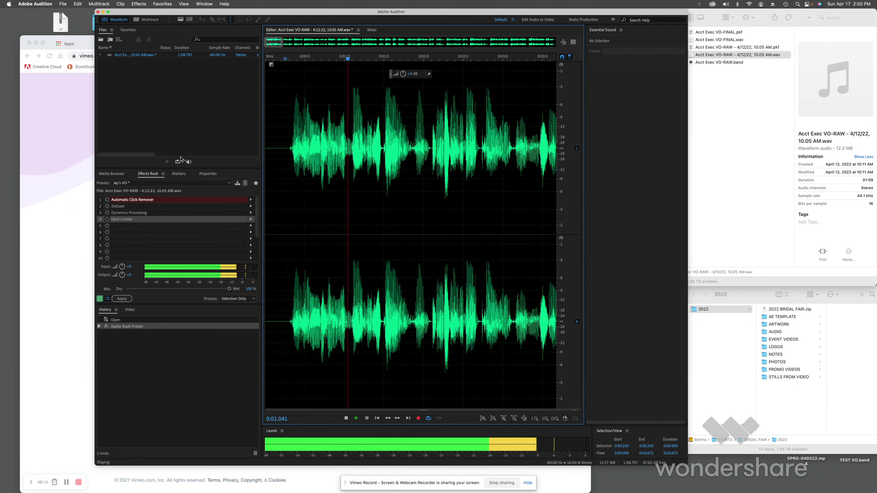
click(107, 200)
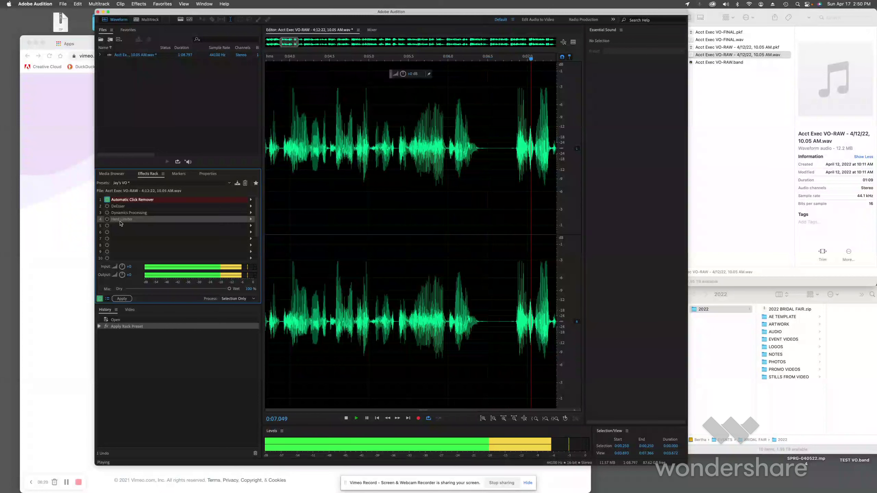
click(107, 207)
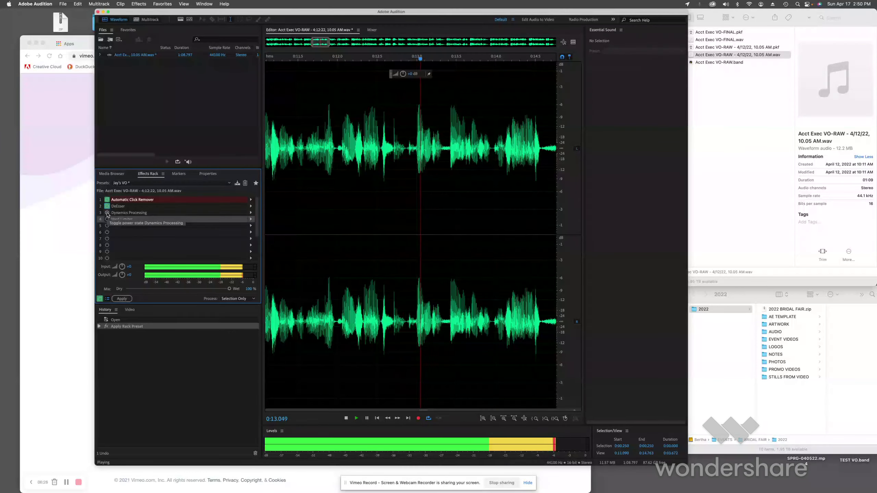
click(107, 213)
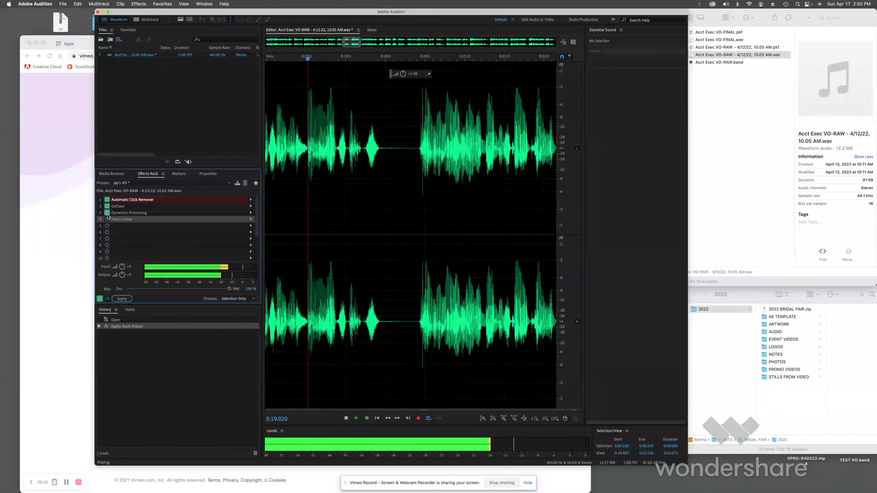
click(107, 219)
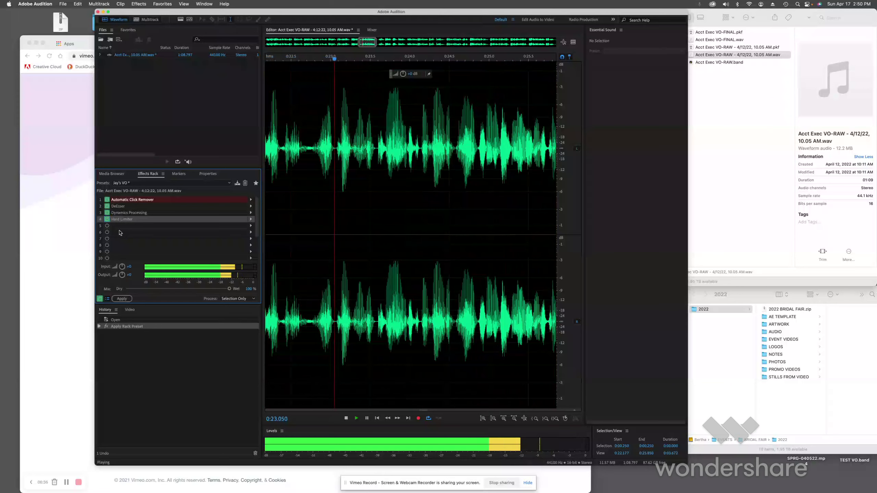
key(space)
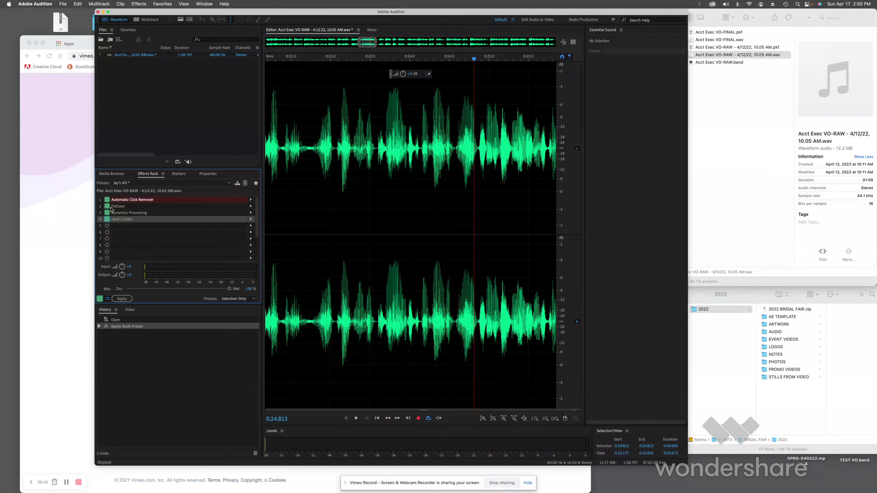
click(364, 192)
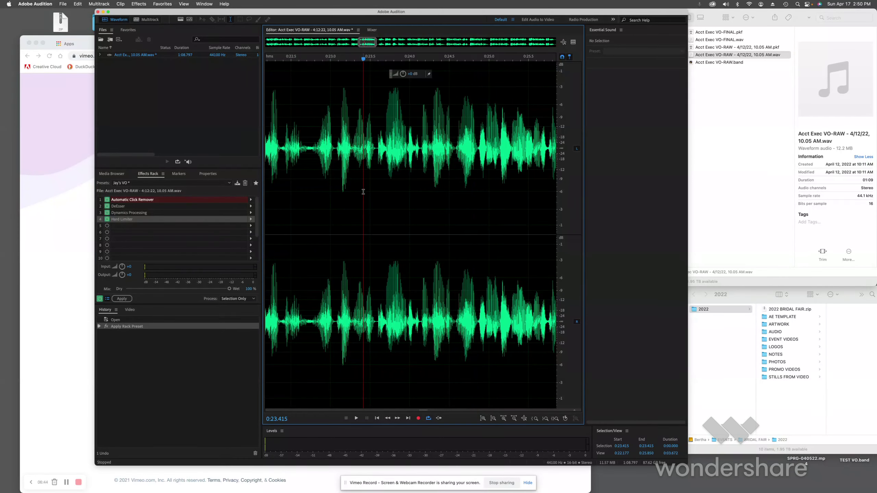
- Apply the Jay's VO effects rack to the entire file and play back the processed audio from 0:22.757
key(super+a)
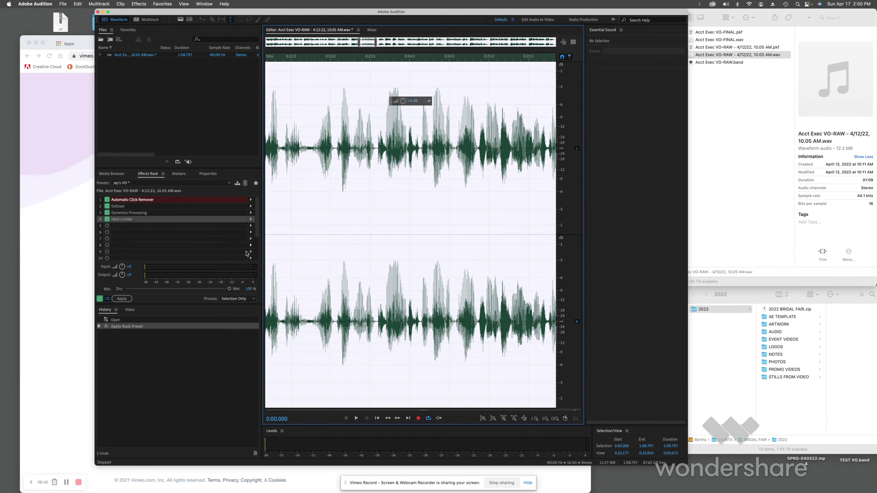
click(122, 299)
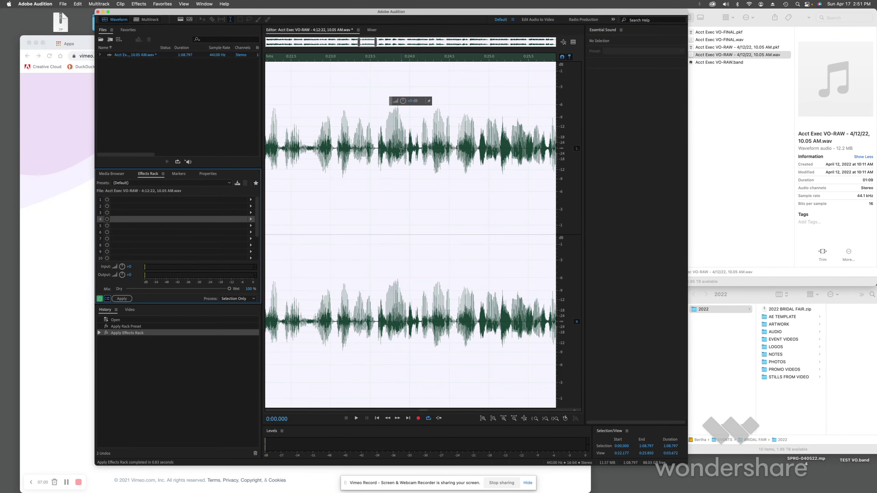
click(311, 86)
key(space)
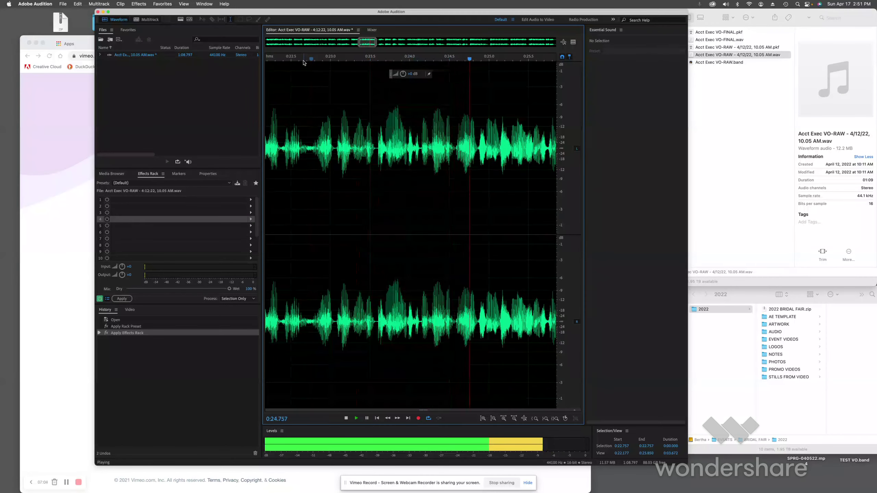
key(space)
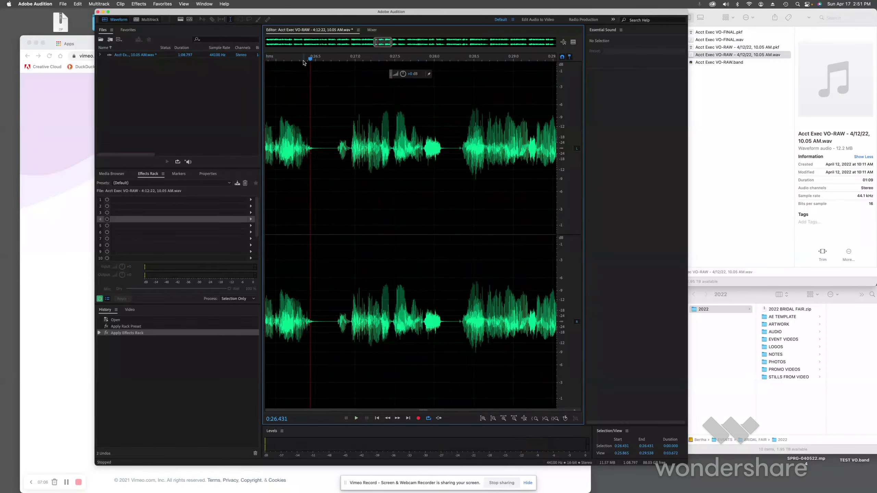
scroll(343, 147, left, 20)
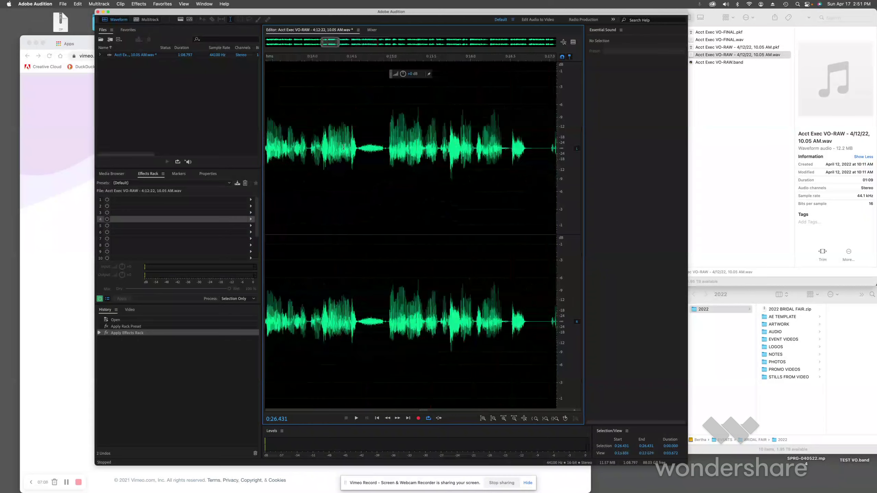
scroll(344, 147, left, 5)
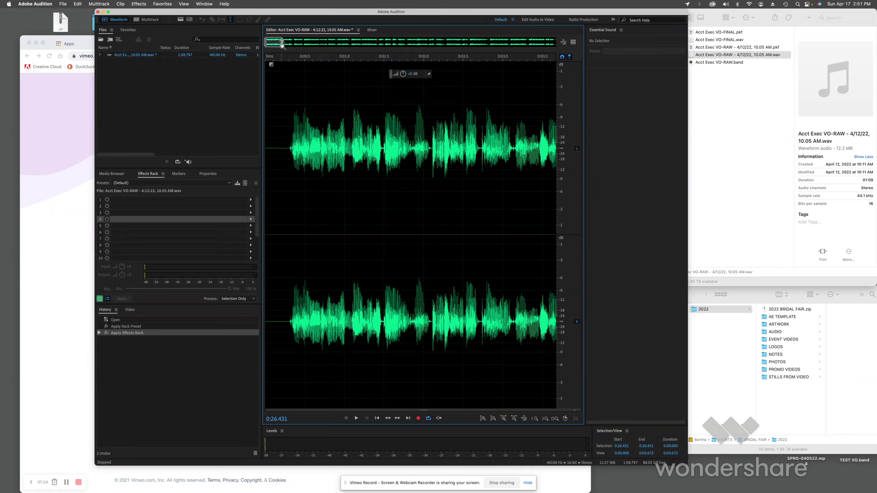
- Zoom out and back in on the opening seconds, then select the silence from 0:00 to 0:00.295
drag(282, 43, 584, 49)
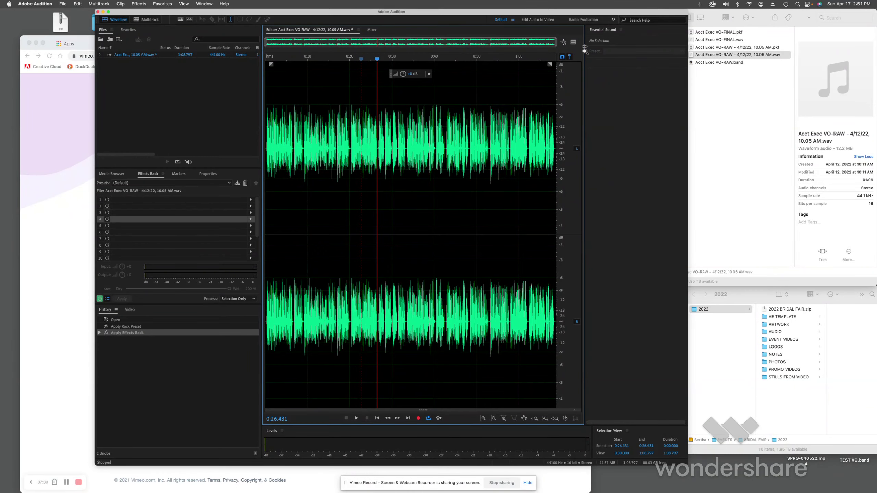
drag(585, 50, 275, 43)
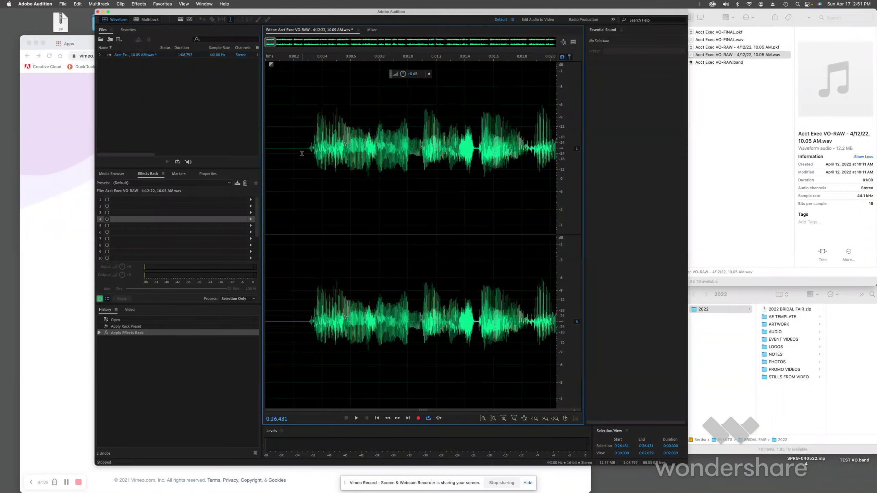
drag(308, 148, 255, 148)
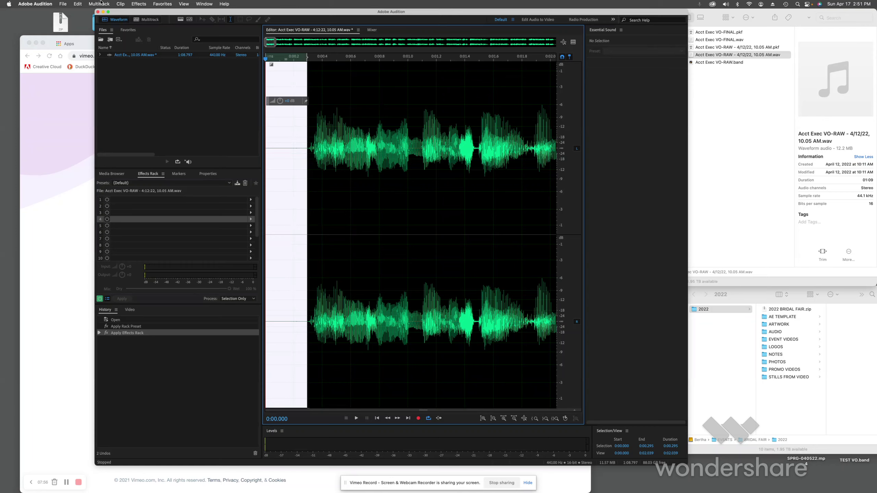
- Capture a noise print from the selected opening silence
click(145, 5)
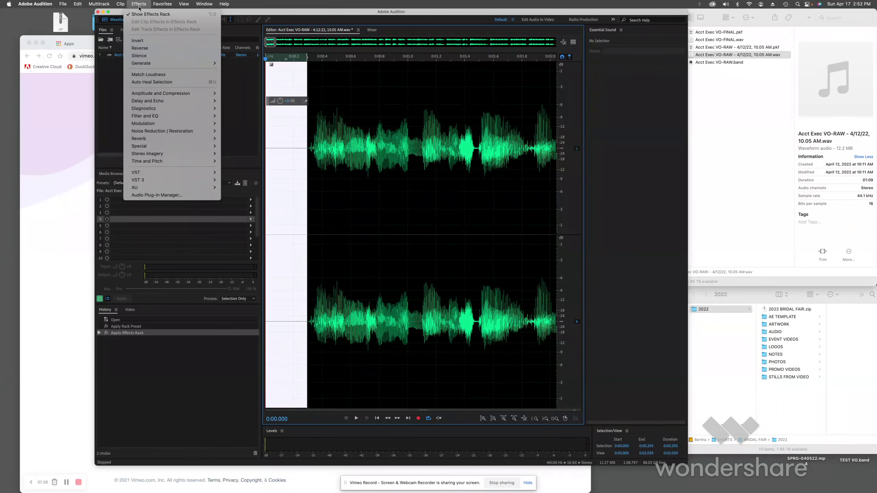
mouse_move(172, 134)
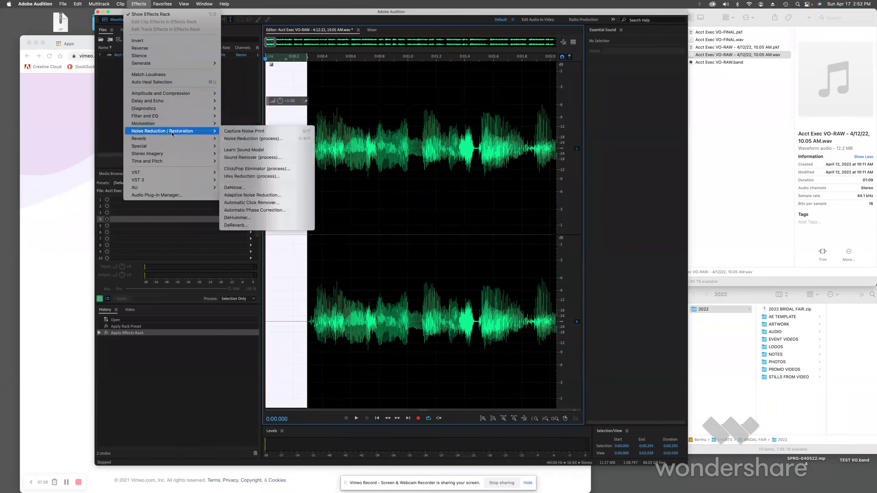
click(240, 133)
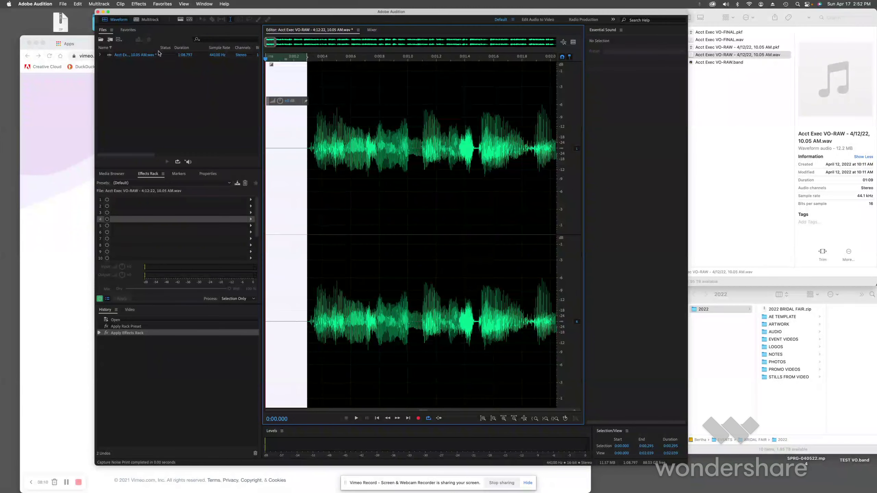
- Apply Noise Reduction across the whole file with the threshold curve's high end slightly lowered
click(137, 4)
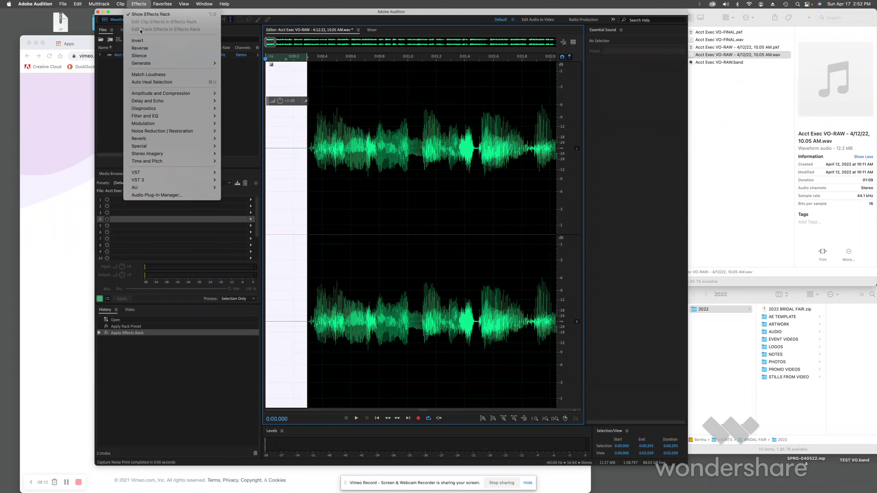
mouse_move(145, 96)
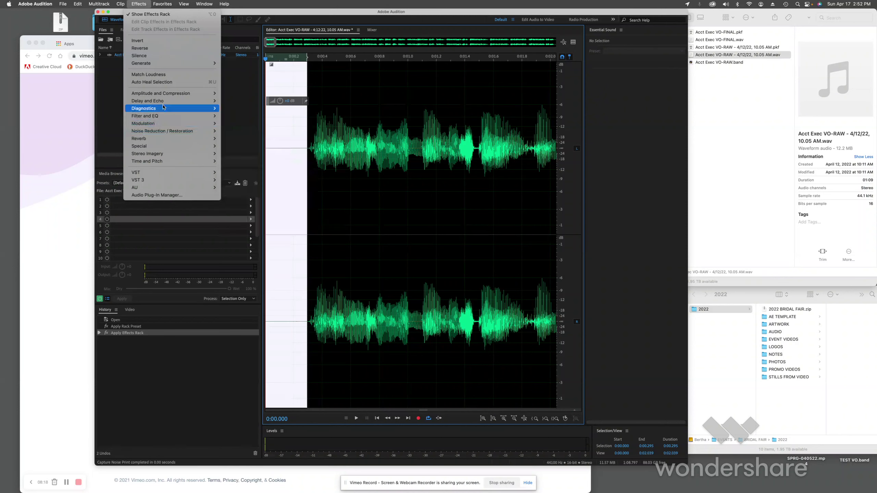
click(266, 120)
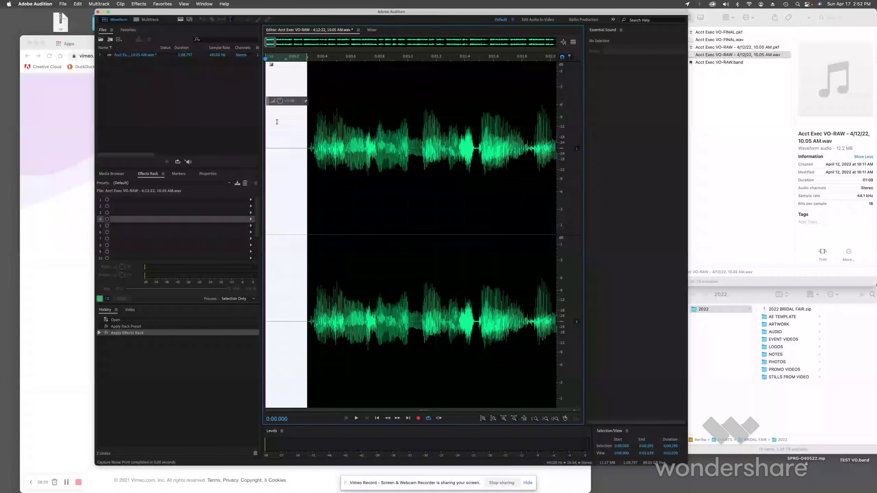
key(super+a)
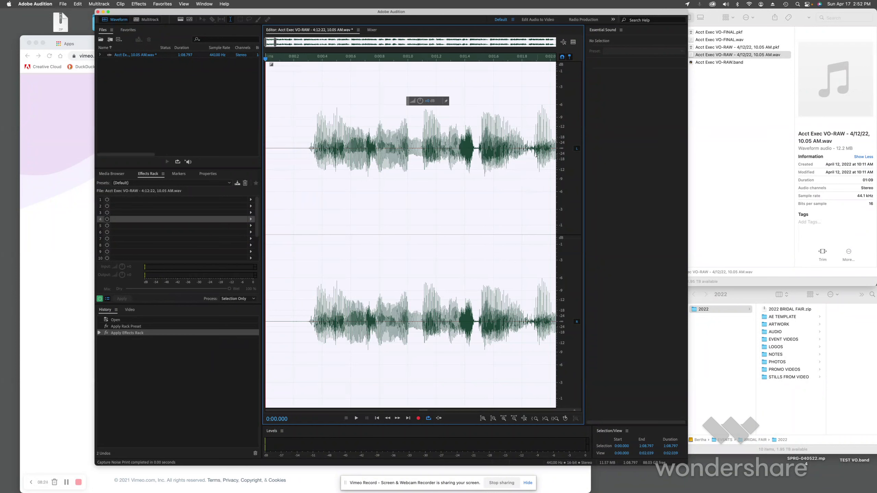
click(139, 5)
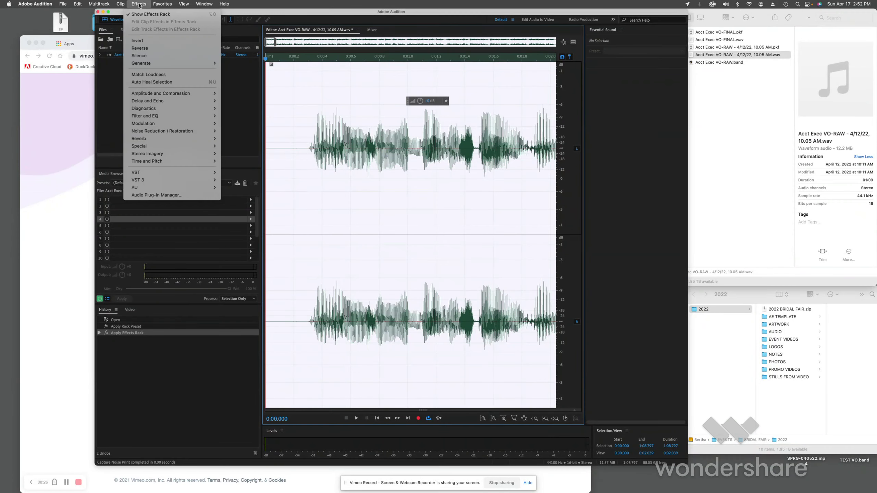
mouse_move(164, 133)
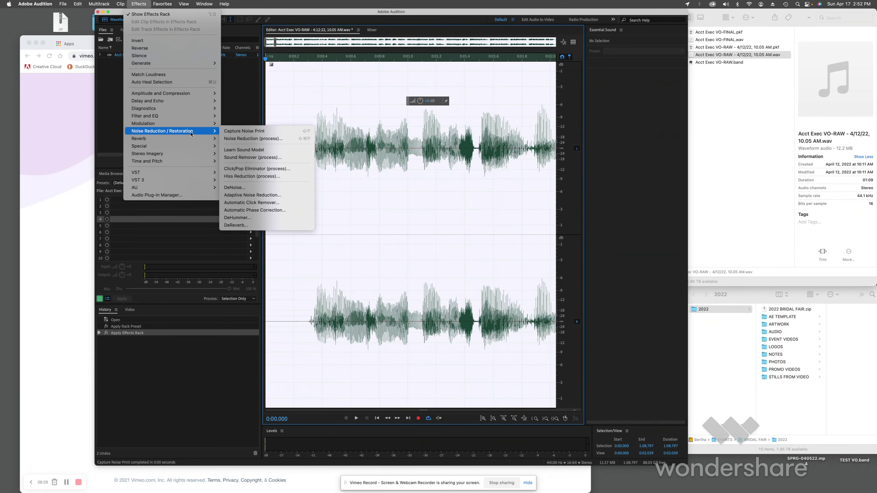
click(231, 139)
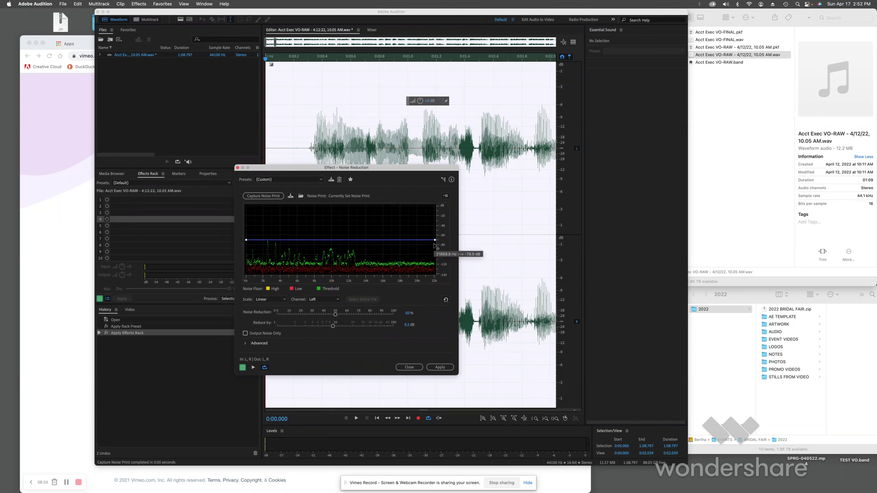
drag(435, 240, 435, 241)
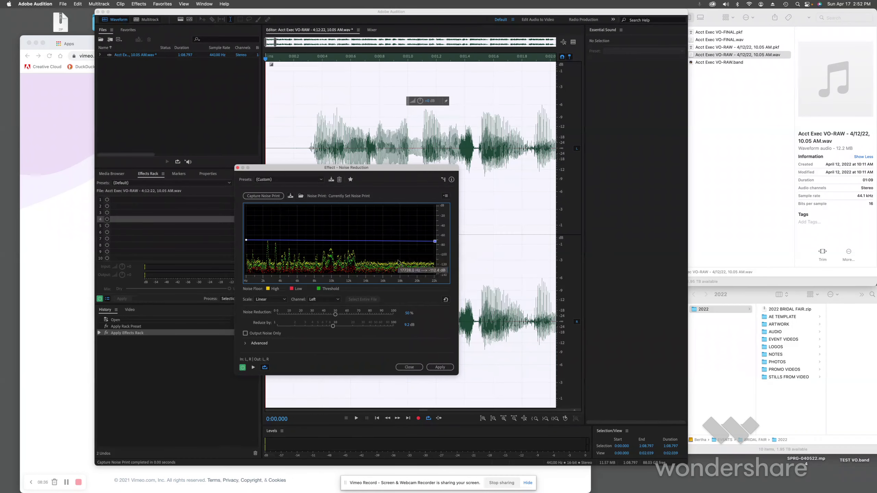
click(438, 367)
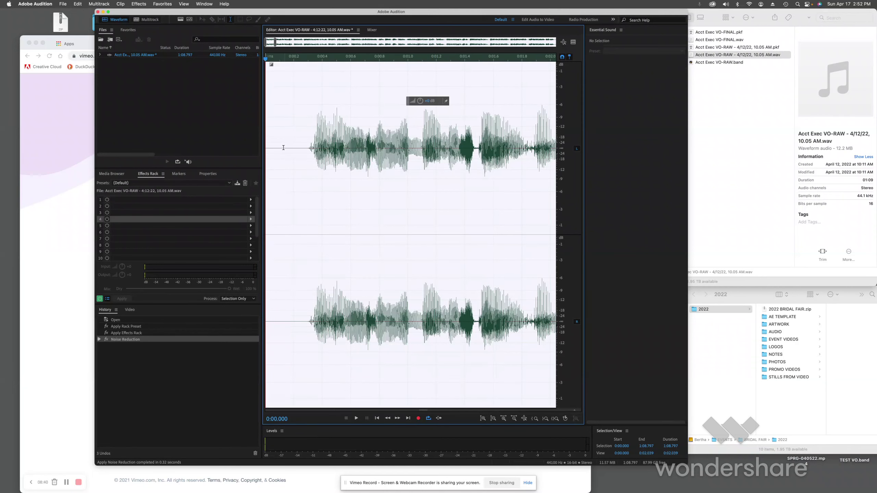
- Listen to the cleaned audio from the start and around the pause near 0:04.9
click(280, 148)
scroll(280, 149, down, 2)
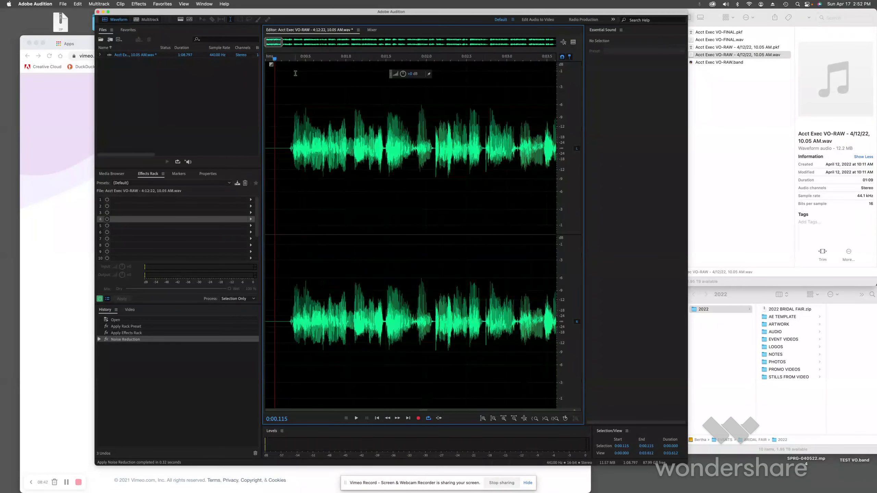
drag(274, 59, 253, 59)
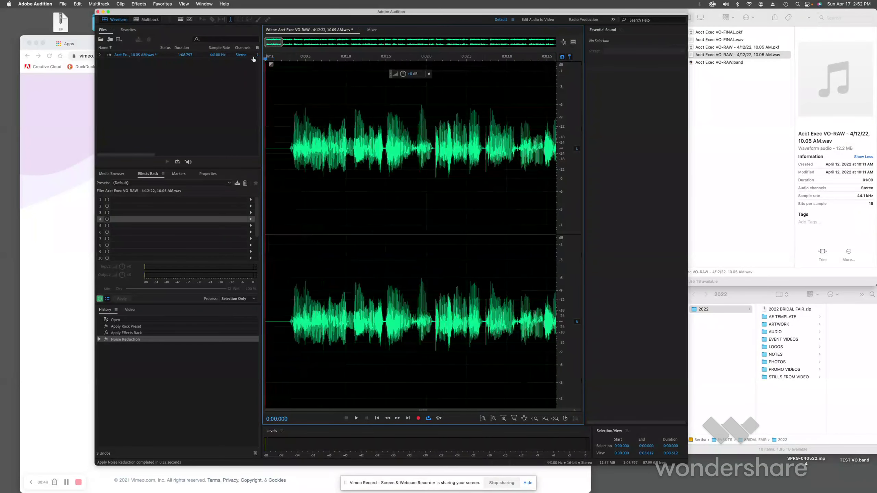
key(space)
key(space)
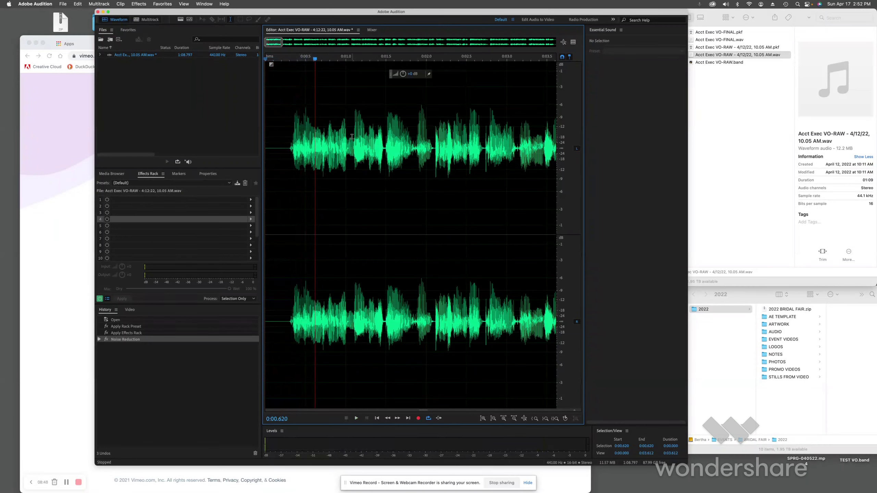
scroll(342, 131, right, 3)
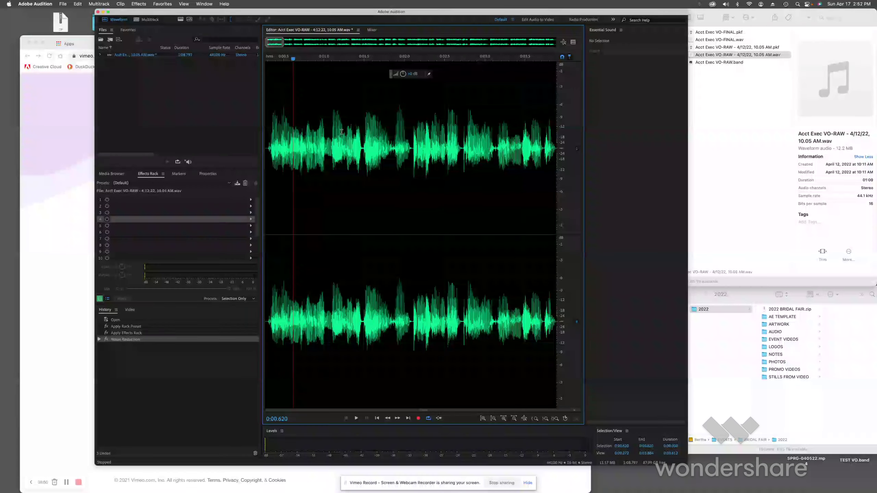
scroll(324, 128, left, 1)
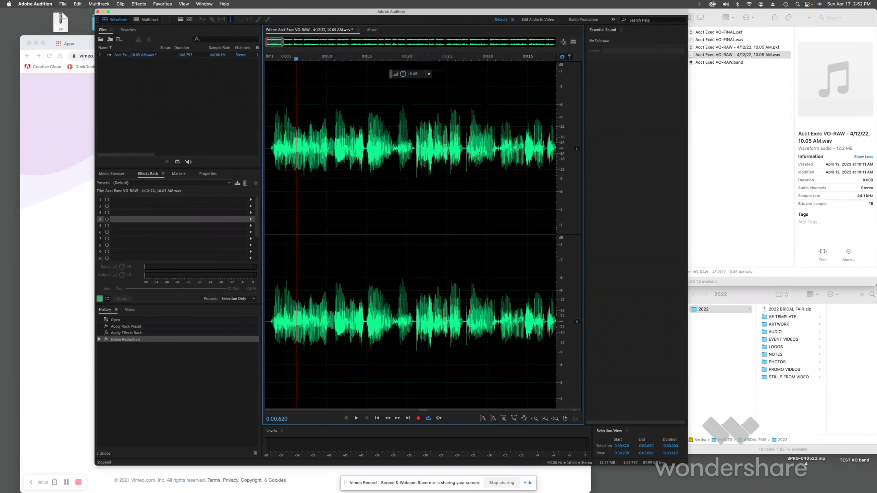
scroll(480, 154, right, 10)
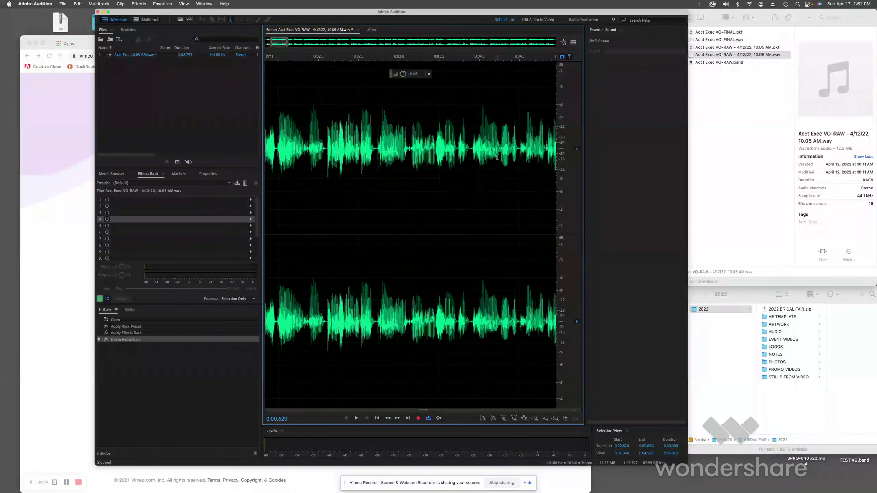
scroll(497, 157, right, 20)
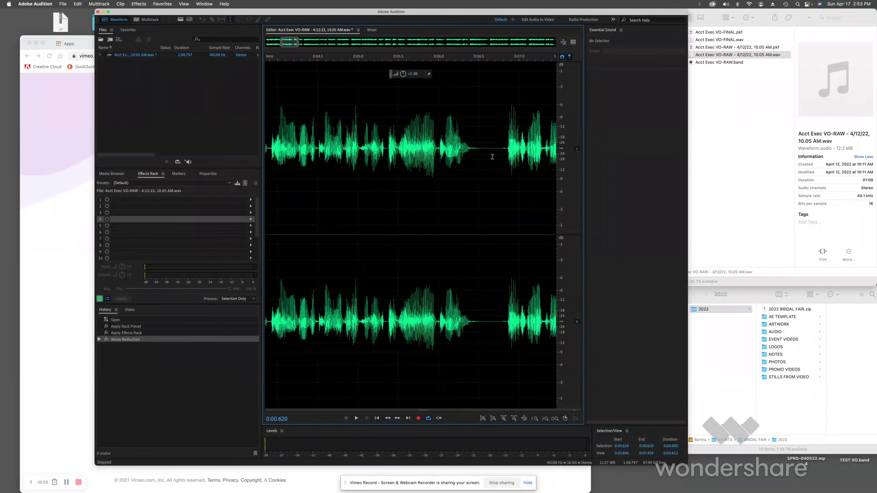
scroll(492, 157, right, 2)
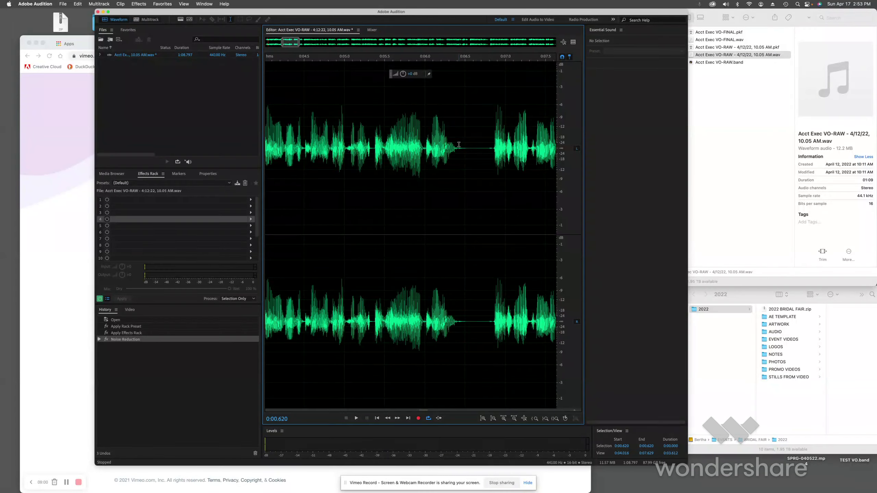
click(336, 60)
key(space)
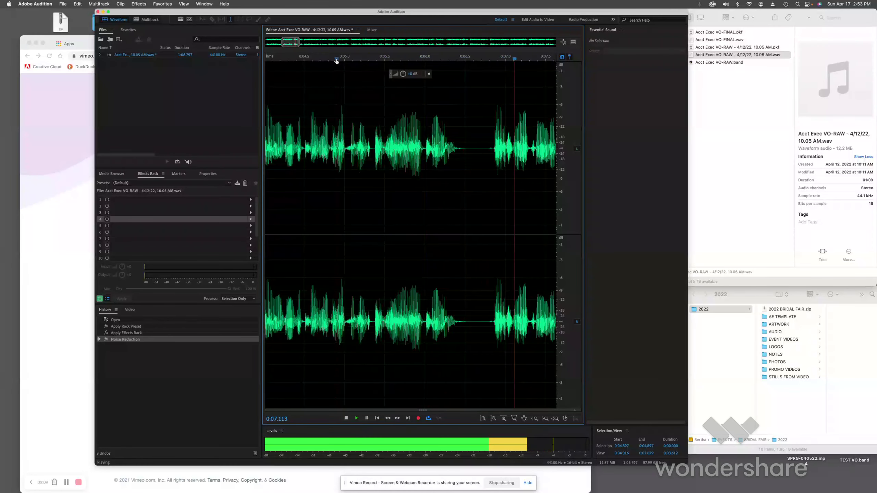
key(space)
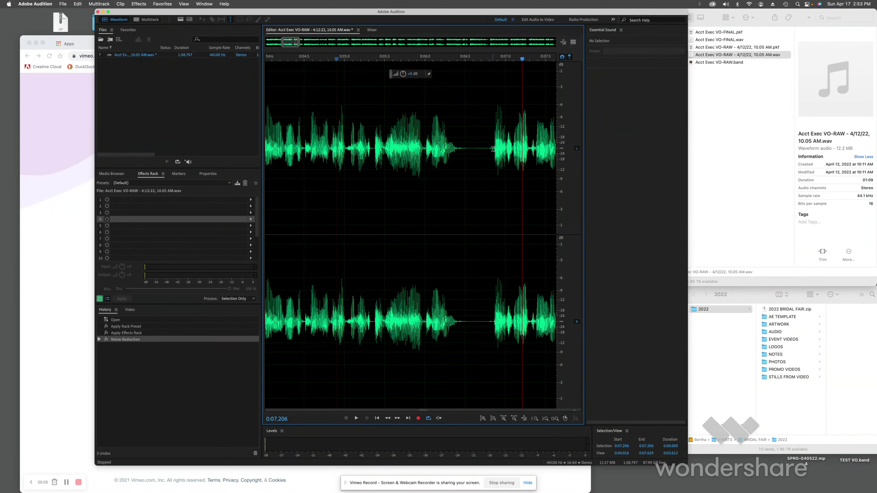
- Delete the silent gap 0:06.539–0:06.841 and preview the edit from 0:05.318
drag(493, 149, 468, 150)
key(Delete)
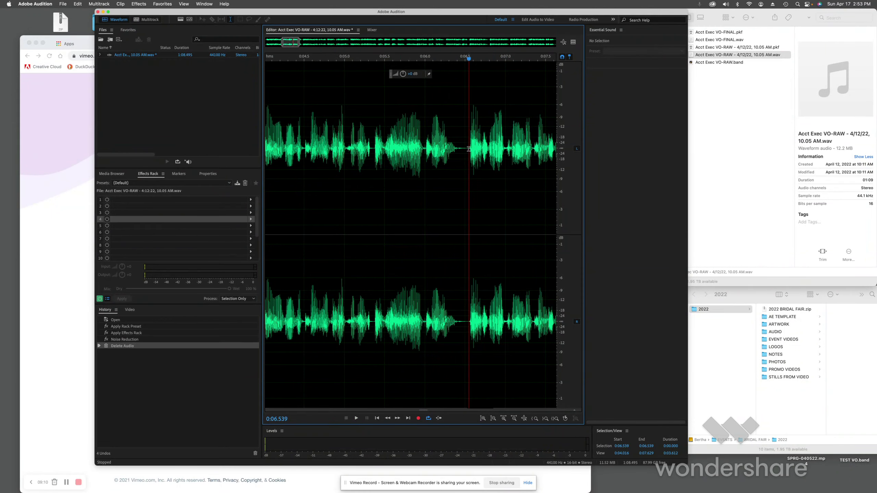
click(450, 163)
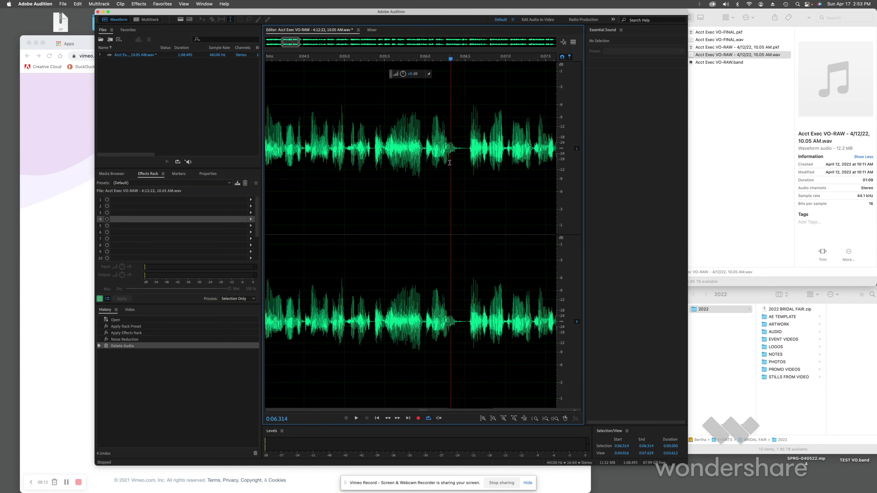
click(370, 59)
key(space)
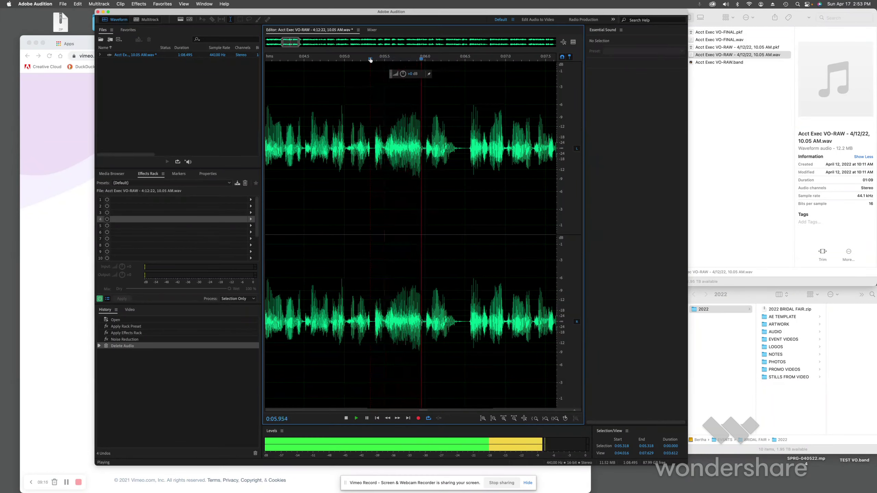
key(space)
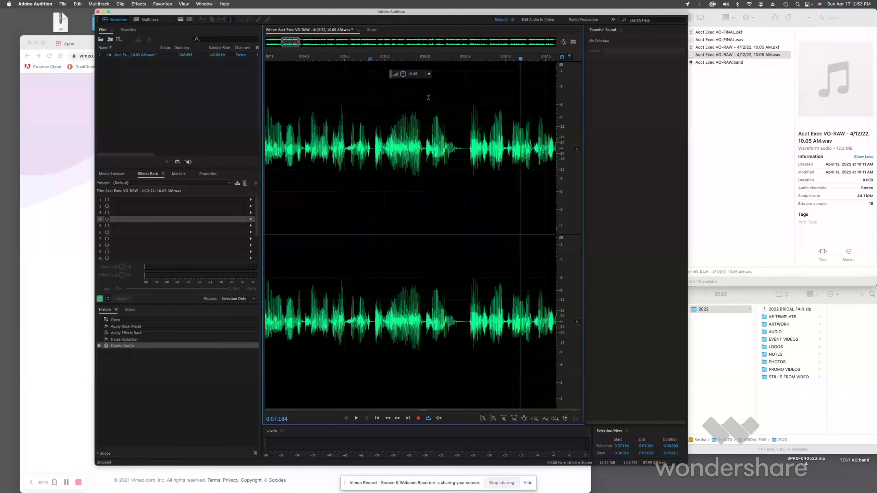
- Undo that cut, delete a shorter stretch of the gap instead, and preview from 0:05.705
key(super+z)
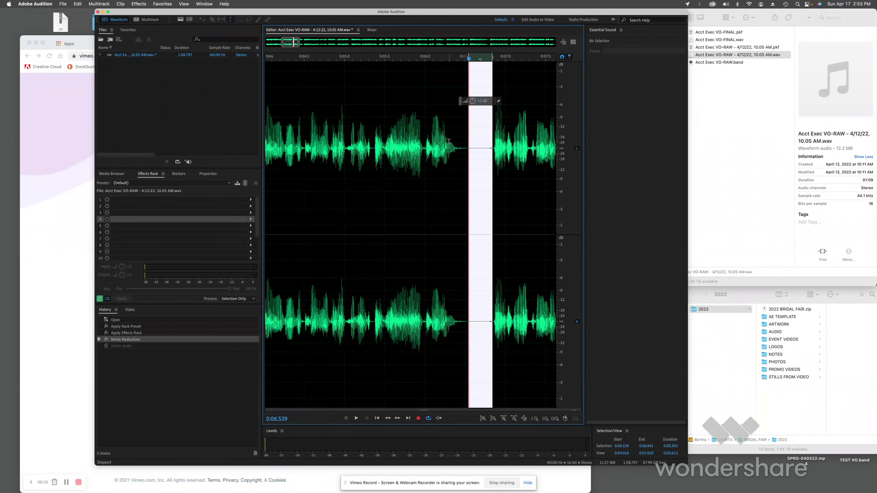
click(456, 167)
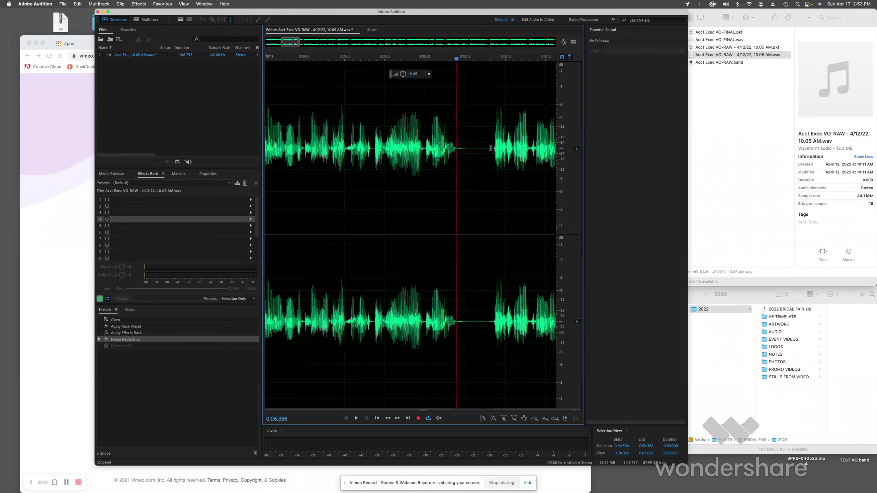
drag(490, 148, 473, 154)
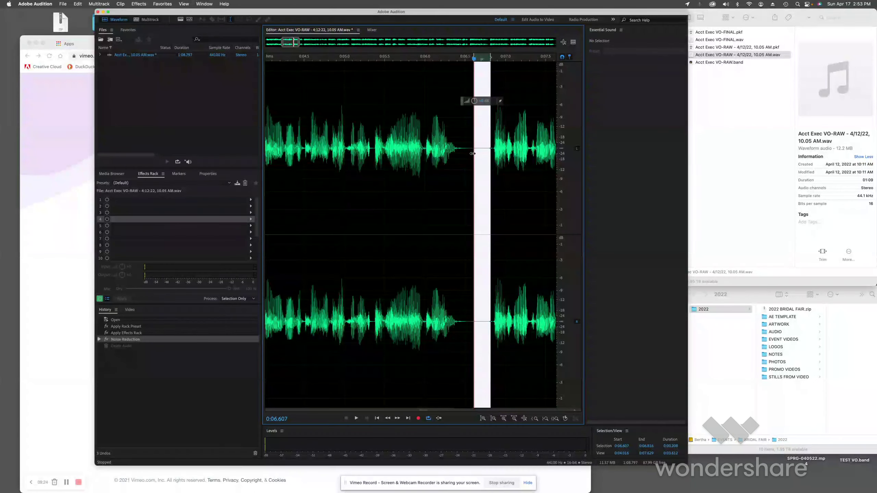
key(Delete)
click(401, 59)
key(space)
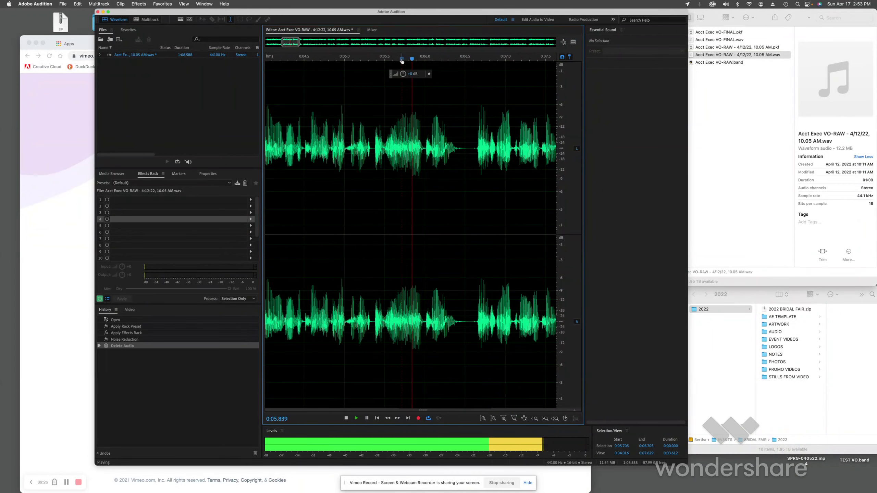
key(space)
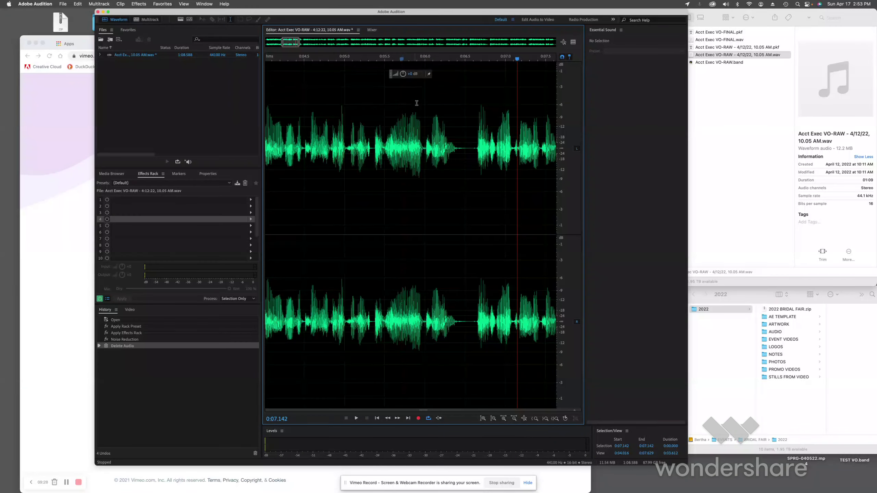
- Preview the next section from 0:07.965 and check the following pause
scroll(418, 103, right, 10)
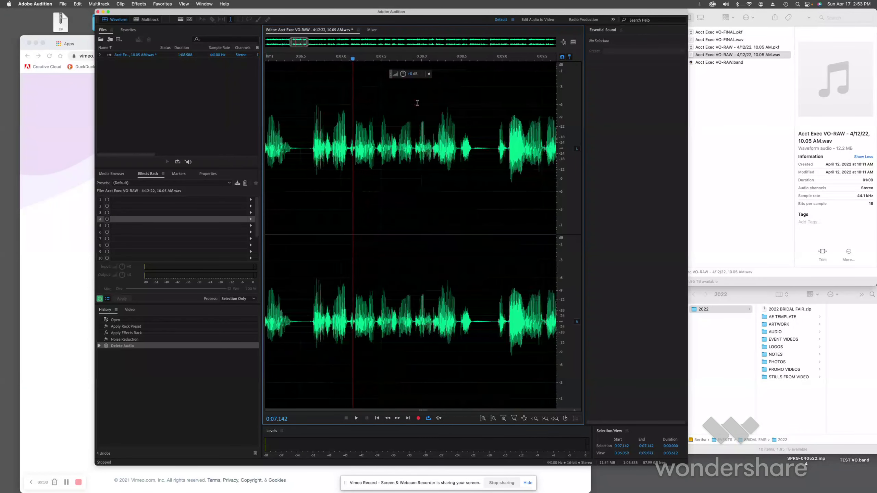
scroll(417, 103, right, 3)
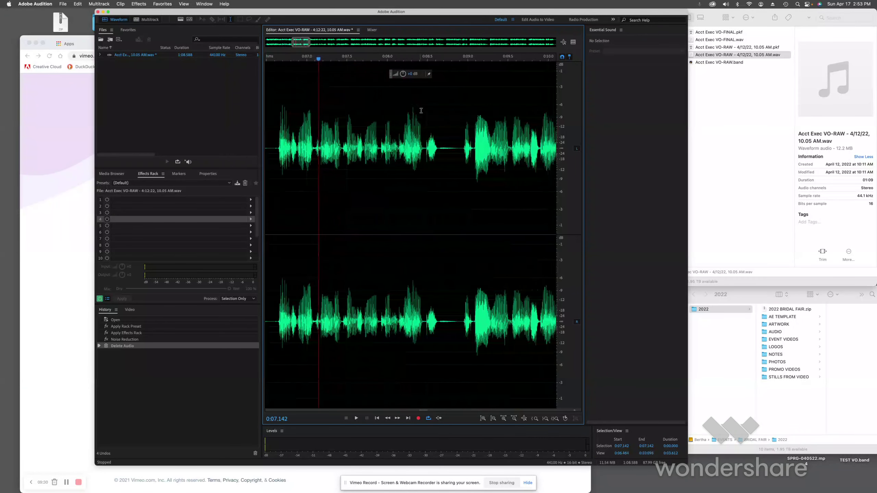
click(380, 60)
key(space)
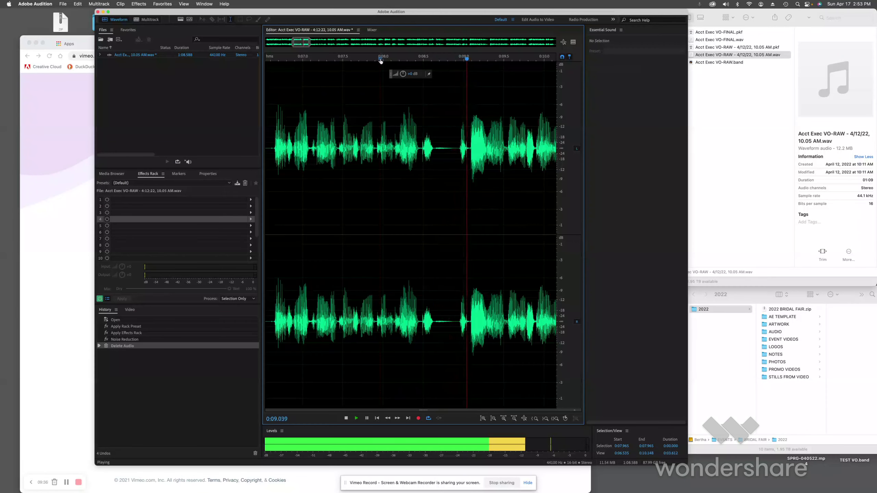
key(space)
click(414, 59)
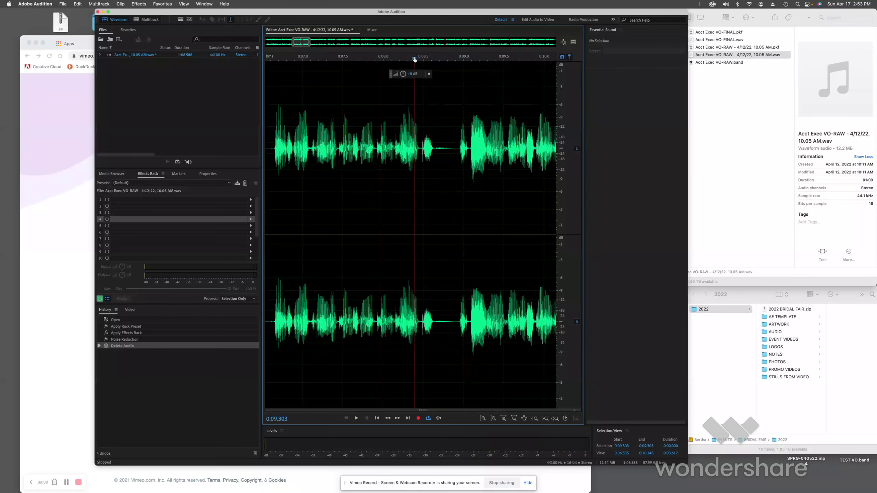
key(space)
key(space)
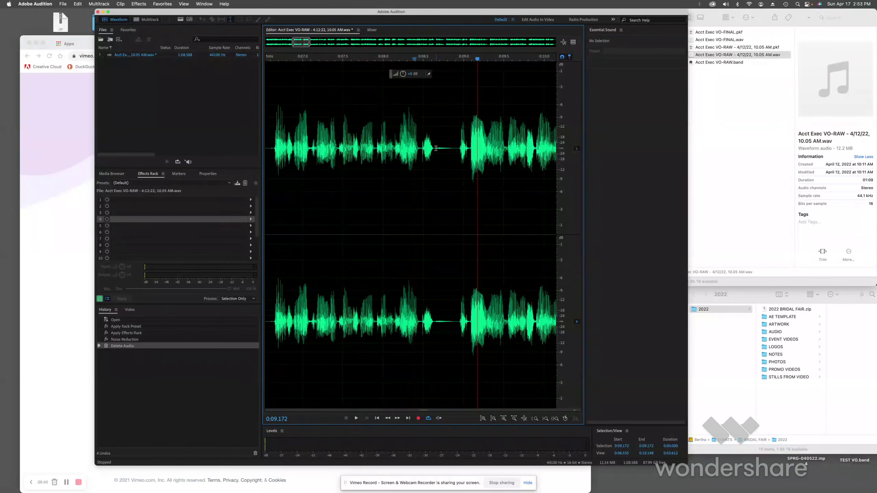
- Auto Heal the gap 0:08.637–0:08.888 and preview it from 0:08.143
drag(435, 148, 454, 148)
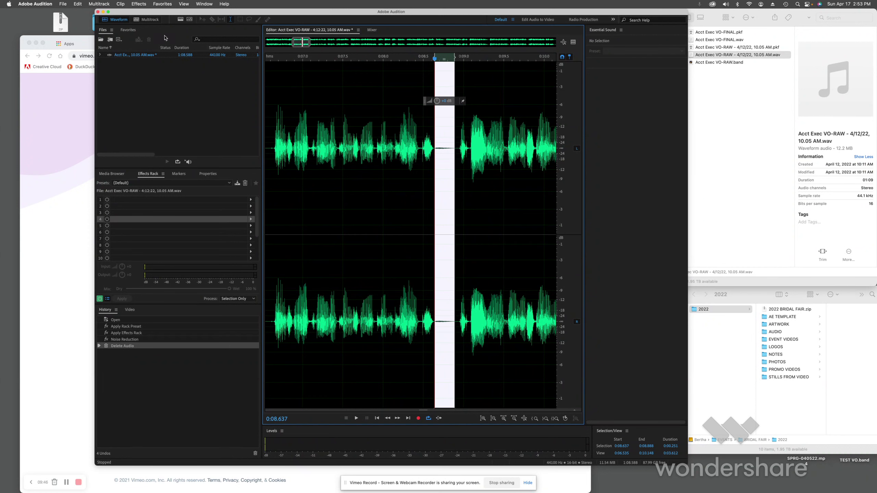
key(super+u)
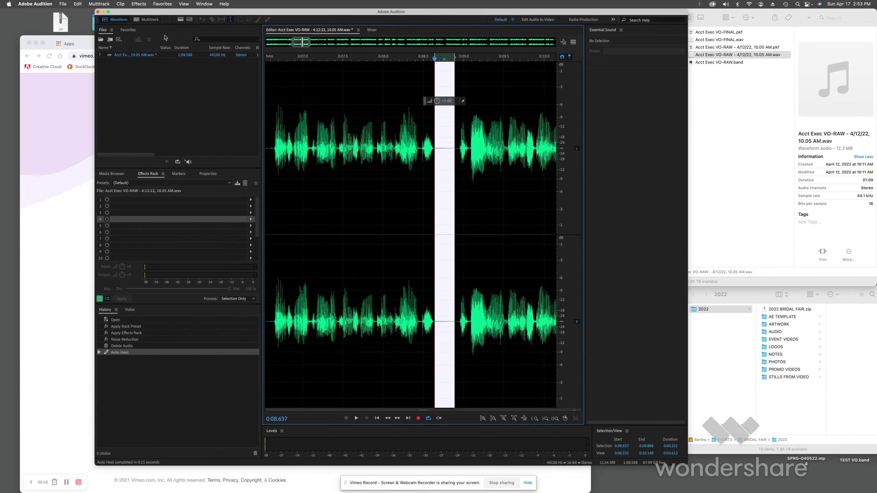
click(338, 128)
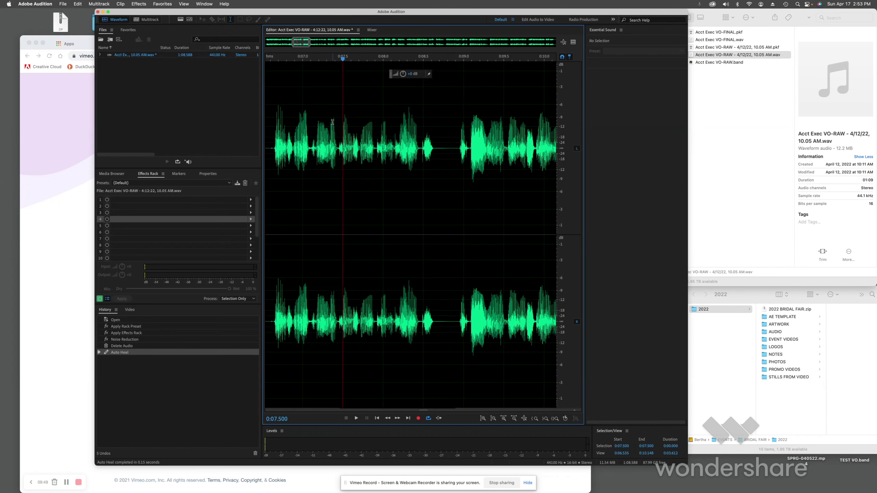
click(396, 59)
key(space)
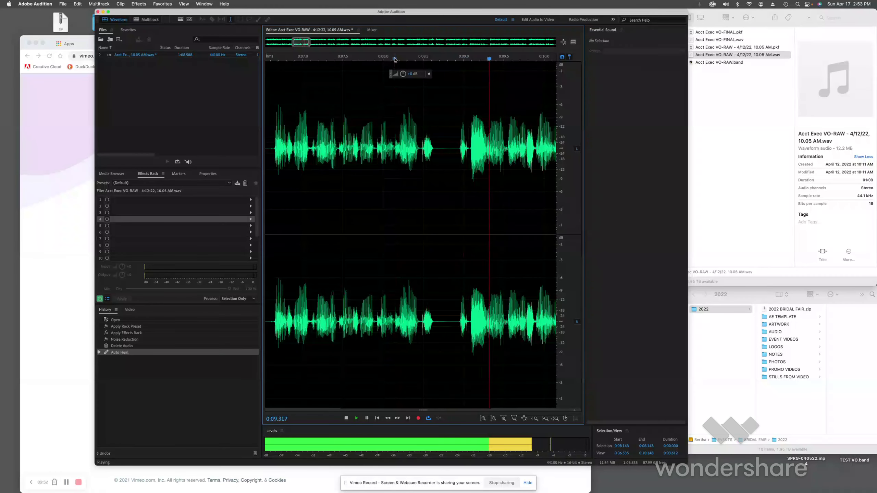
key(space)
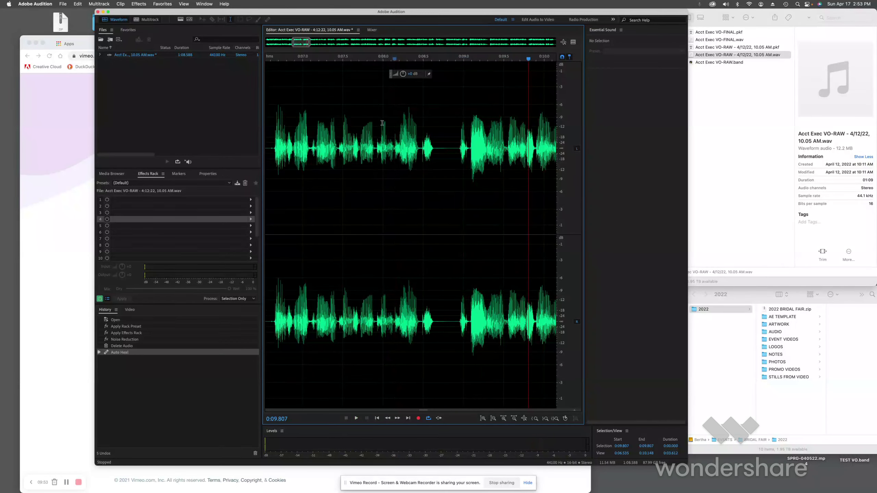
- Replay the pause from 0:07.782 and select the silence slice 0:08.794–0:08.918
click(366, 57)
key(space)
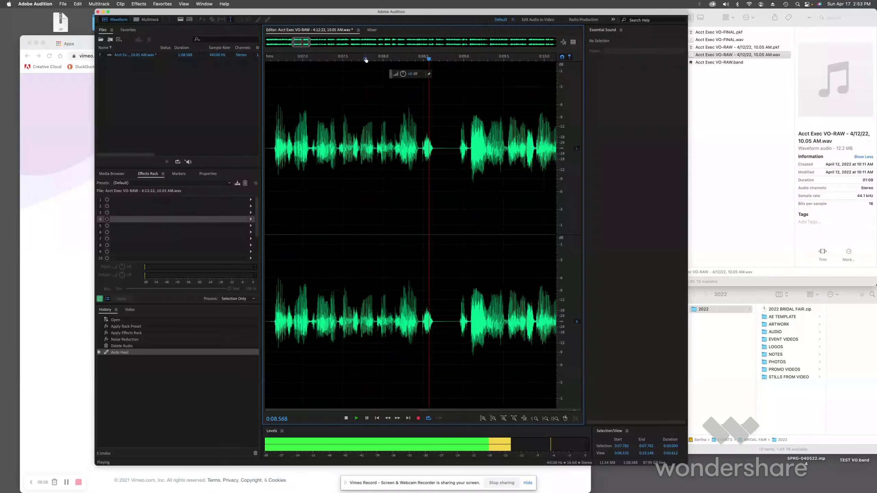
key(space)
drag(457, 153, 447, 150)
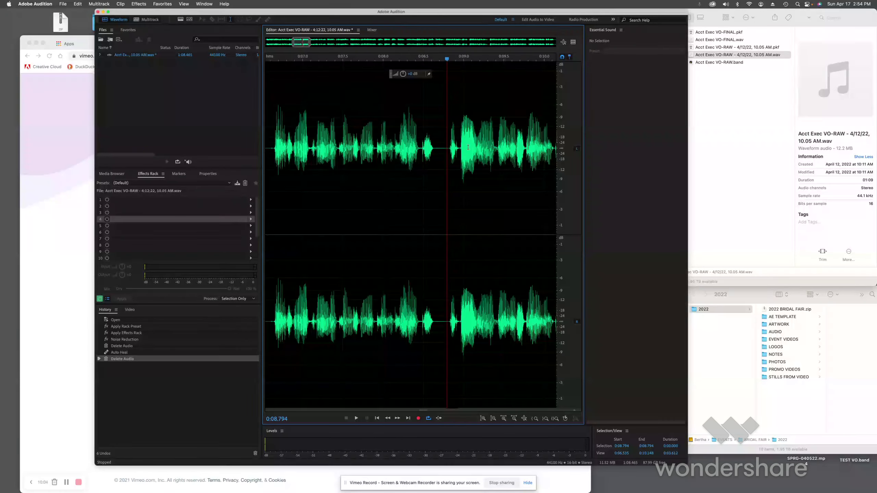
- Play back the tightened pause and the passage leading into the pause near 0:14.3
click(378, 65)
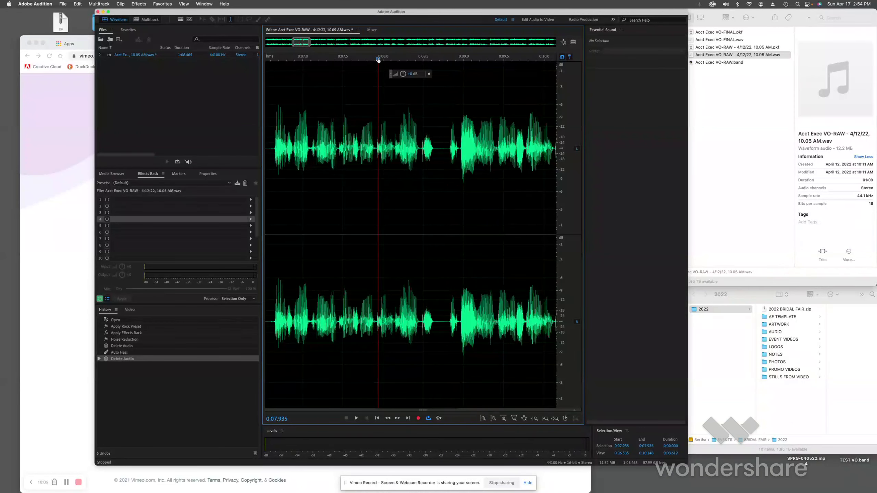
key(space)
key(space)
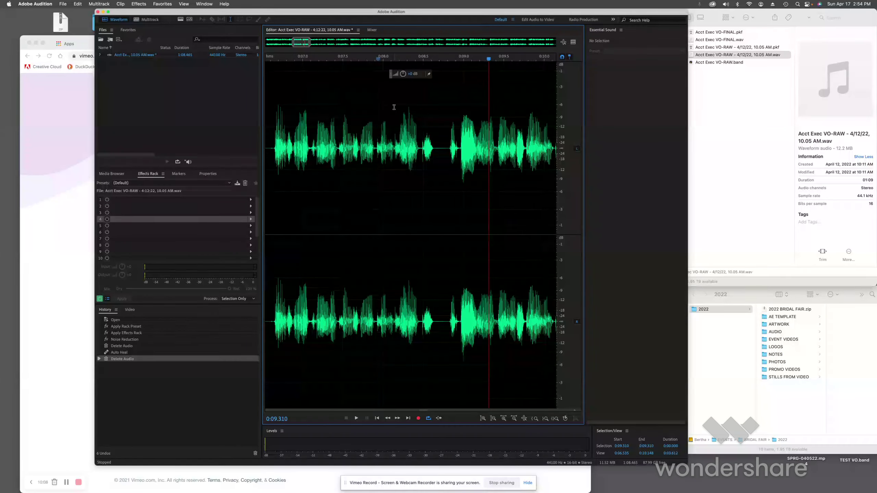
scroll(393, 107, right, 10)
scroll(393, 107, right, 15)
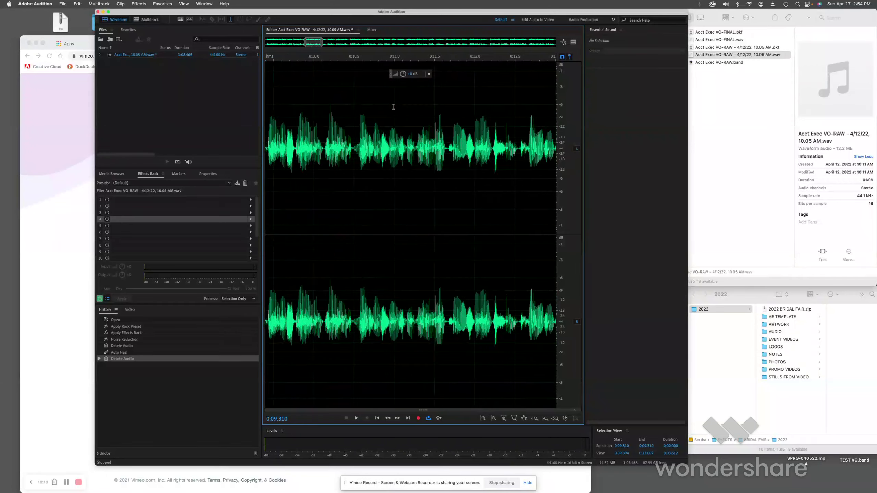
scroll(422, 143, right, 1)
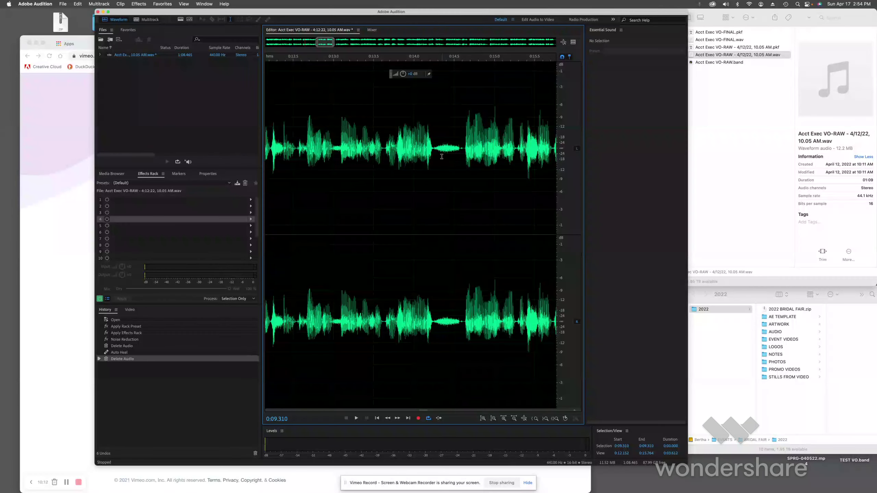
click(407, 60)
key(space)
key(space)
click(380, 59)
key(space)
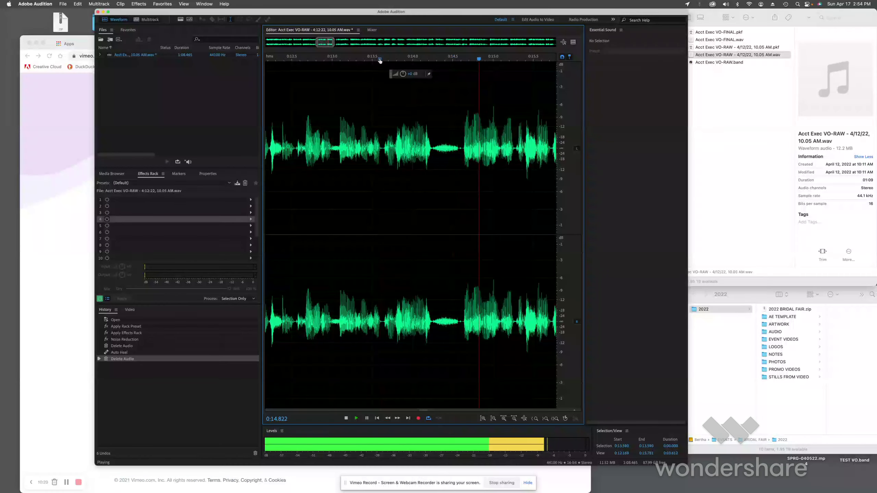
key(space)
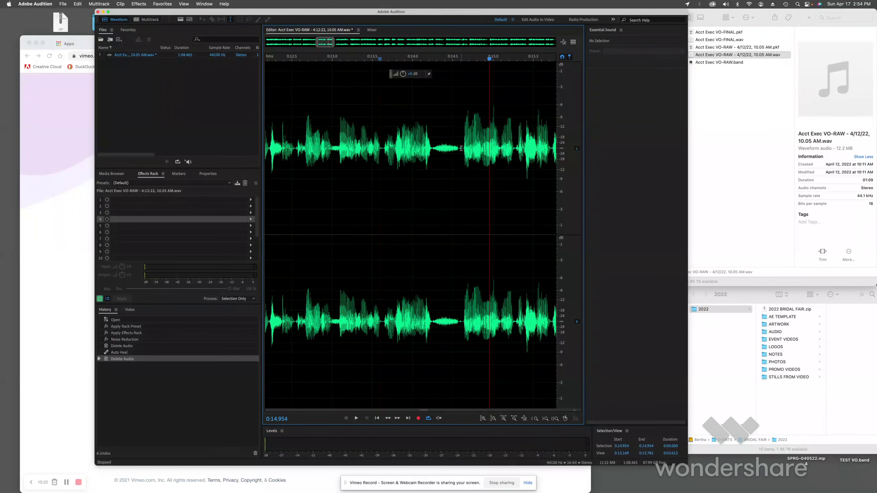
- Try deleting the 0.348 s pause near 0:14.3, then undo the deletion
drag(461, 149, 433, 149)
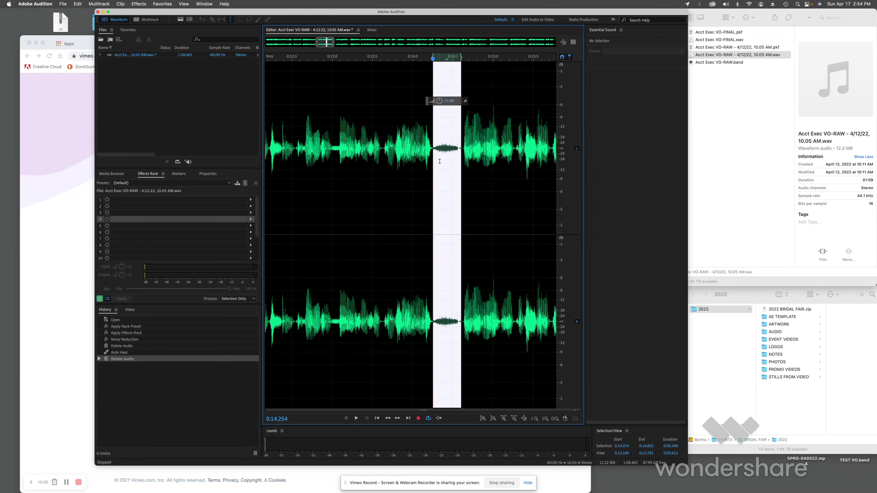
key(Delete)
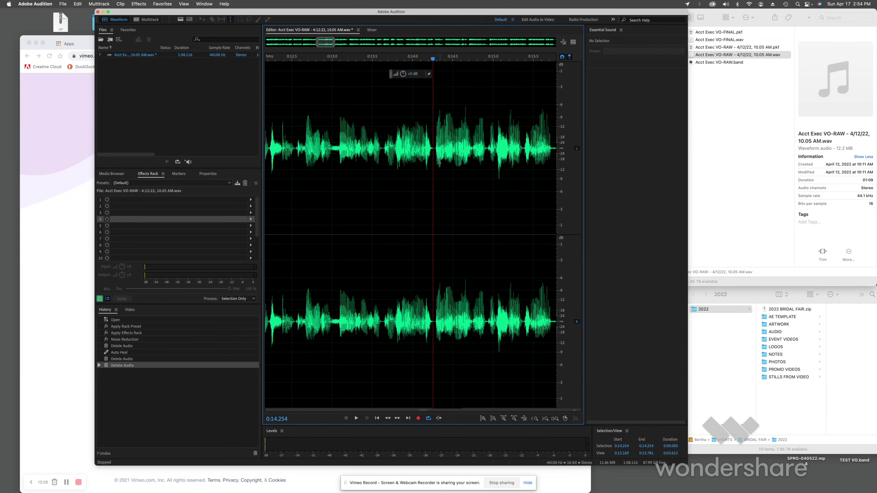
click(377, 59)
key(space)
key(space)
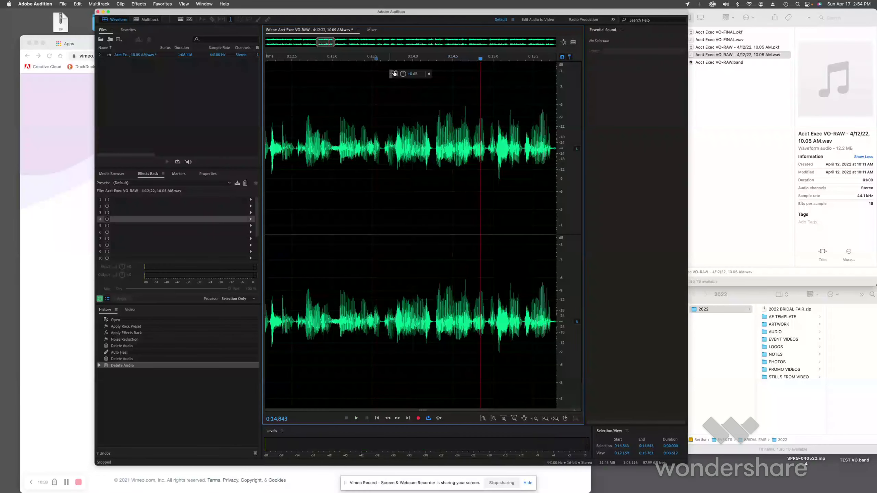
key(super+z)
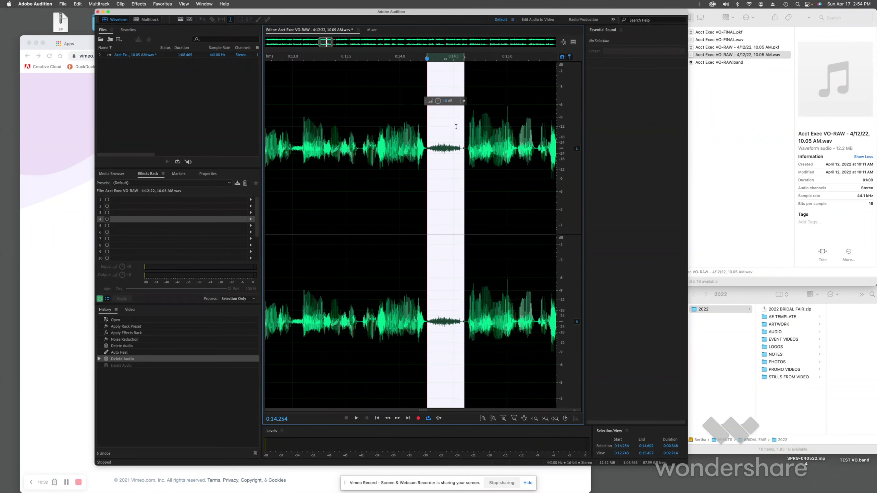
click(458, 153)
- Auto Heal the noisy pause around 0:14.3 and audition the healed result
drag(463, 149, 426, 148)
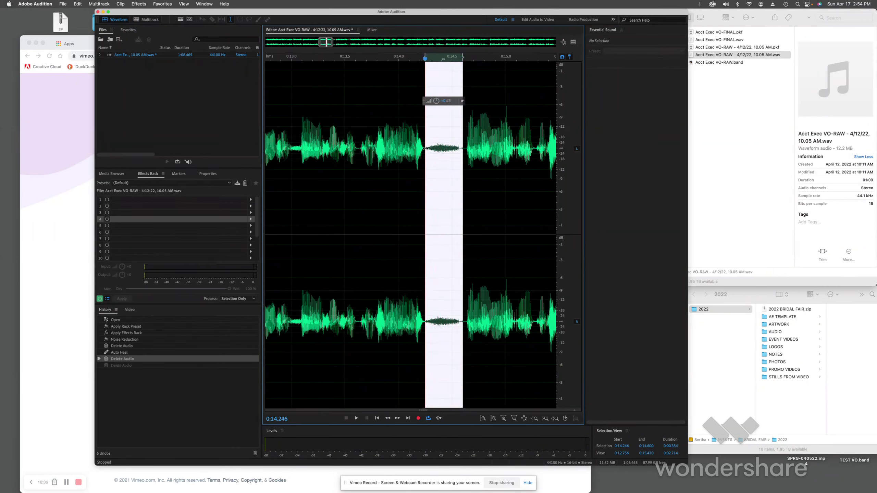
key(super+u)
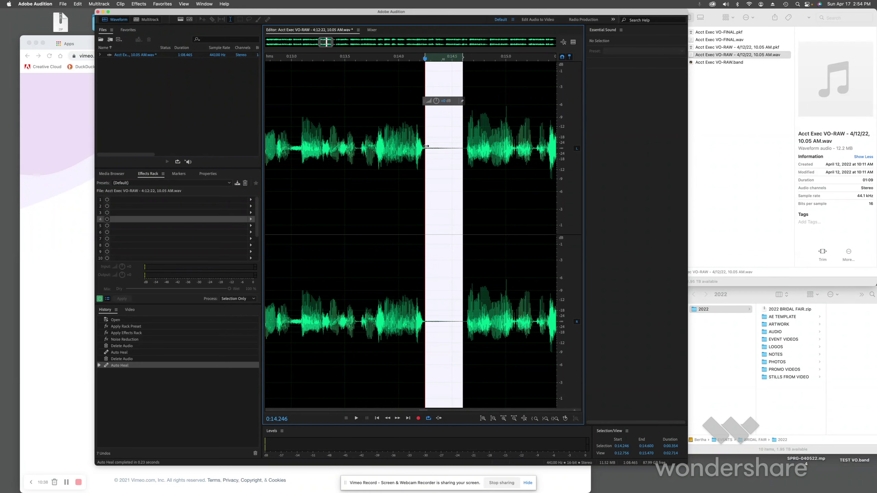
click(406, 155)
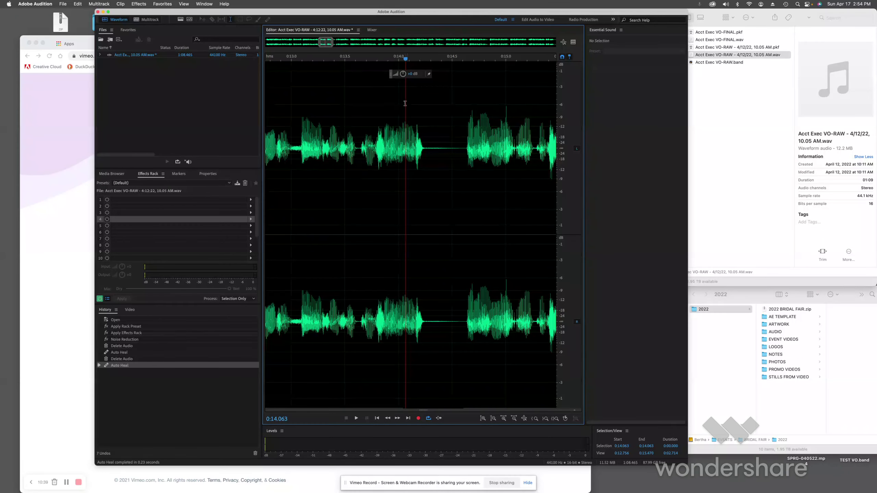
click(374, 61)
key(space)
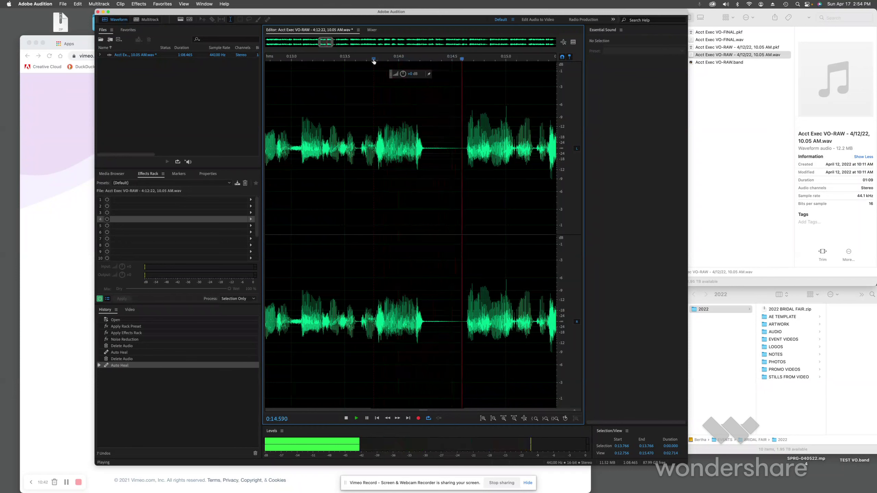
key(space)
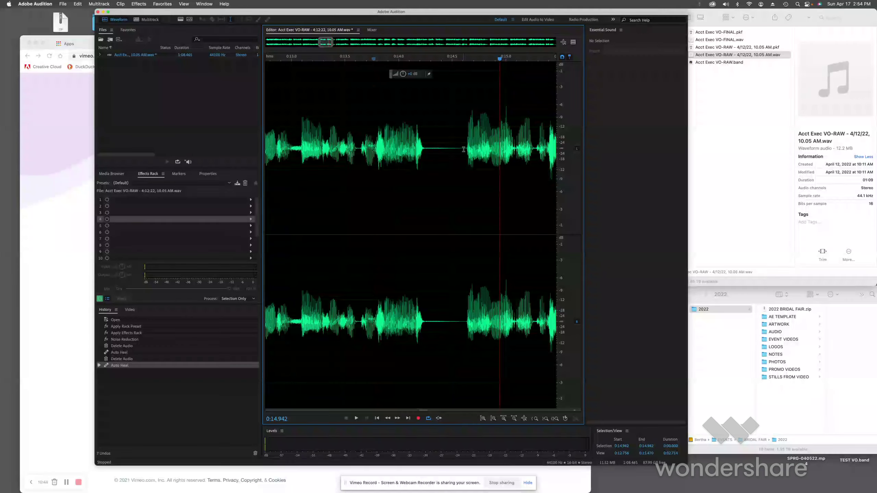
- Delete a short stretch of the healed pause, bringing the file to 1:08.321
drag(463, 149, 448, 150)
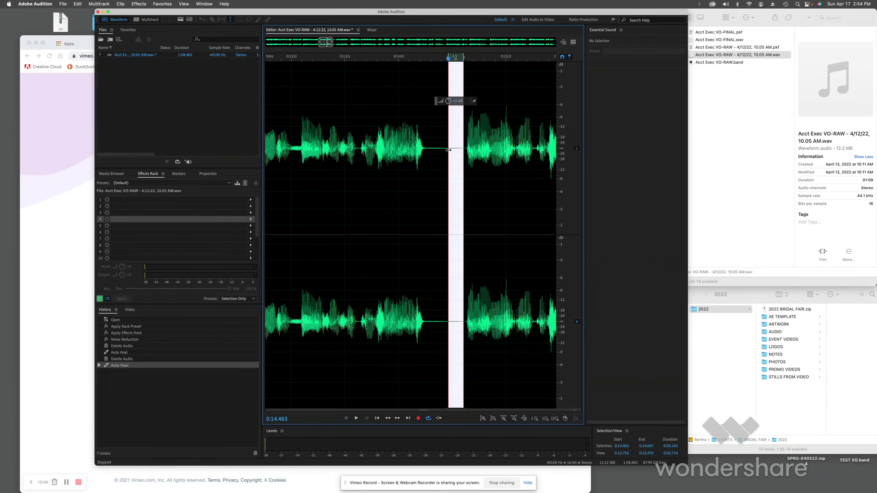
key(Delete)
click(363, 61)
- Review the tightened pause, then delete the pause around 0:16.3 and preview it
key(space)
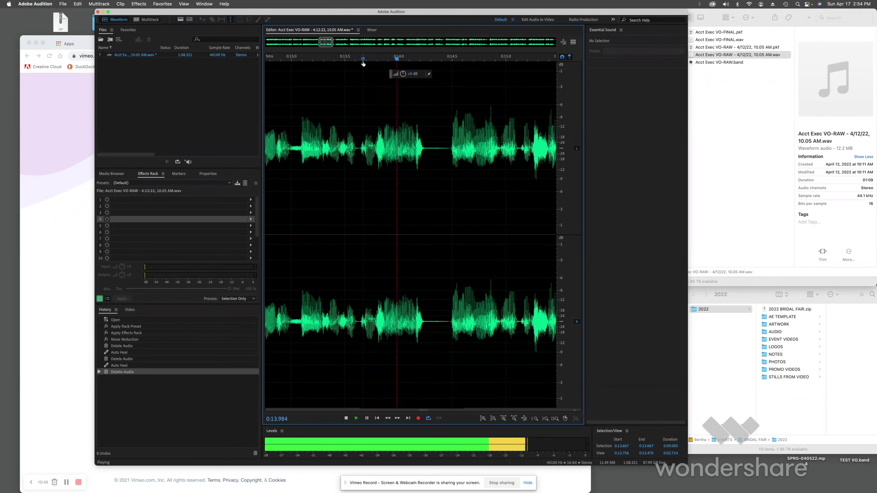
key(space)
scroll(417, 145, right, 5)
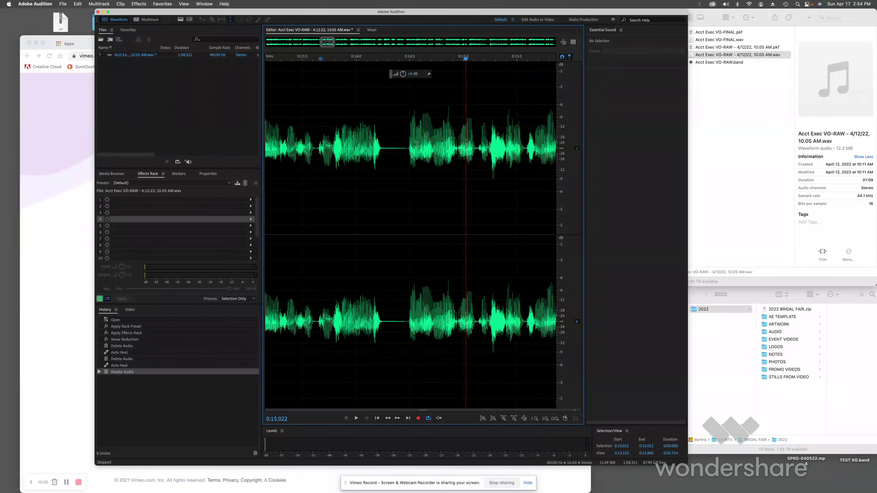
scroll(417, 144, right, 2)
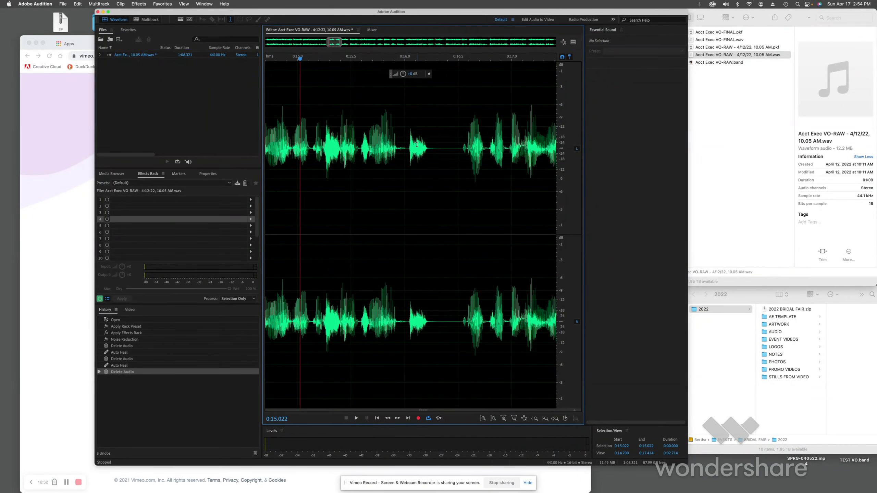
click(380, 58)
key(space)
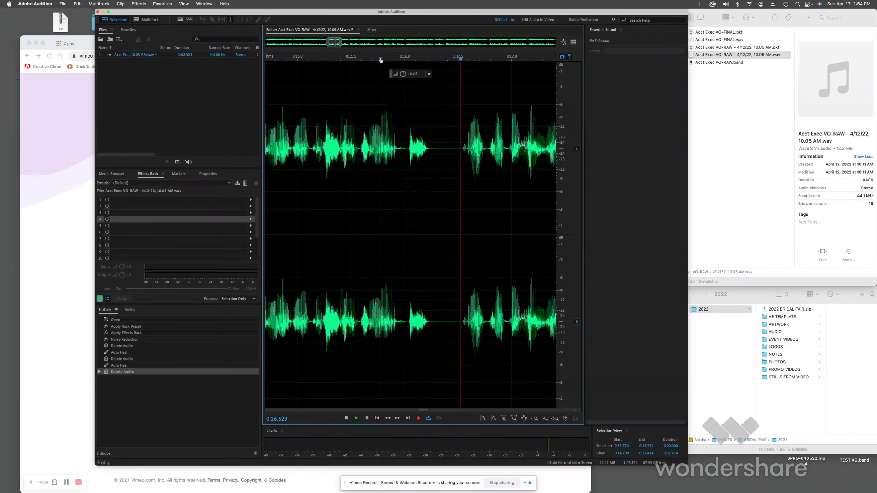
key(space)
drag(435, 152, 451, 151)
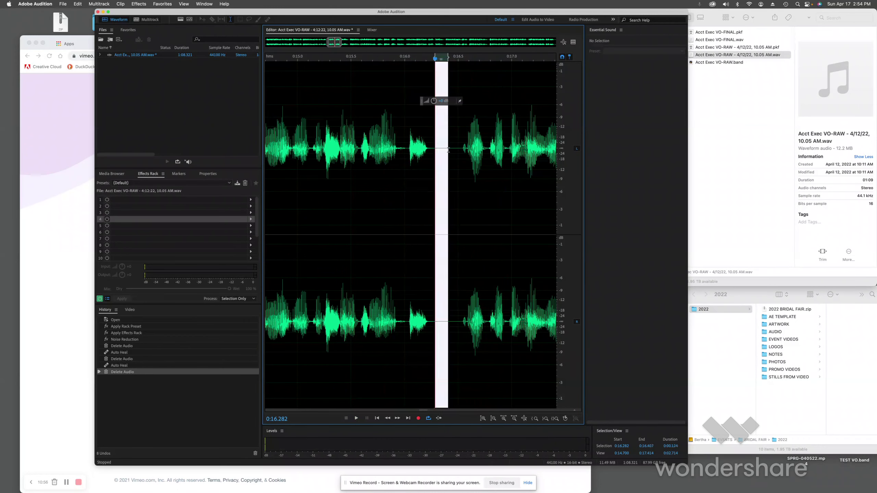
key(Delete)
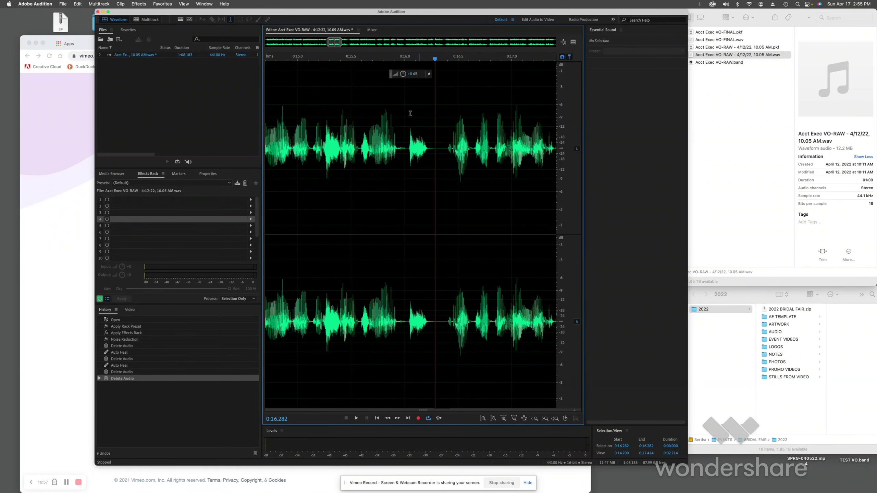
click(370, 58)
key(space)
key(space)
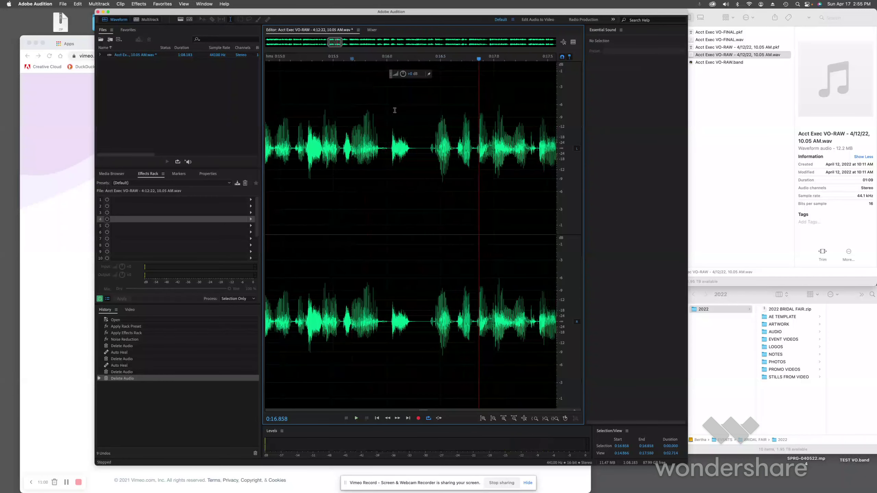
- Delete the silent gap at 0:19.4 and preview the tightened gap
scroll(407, 116, right, 5)
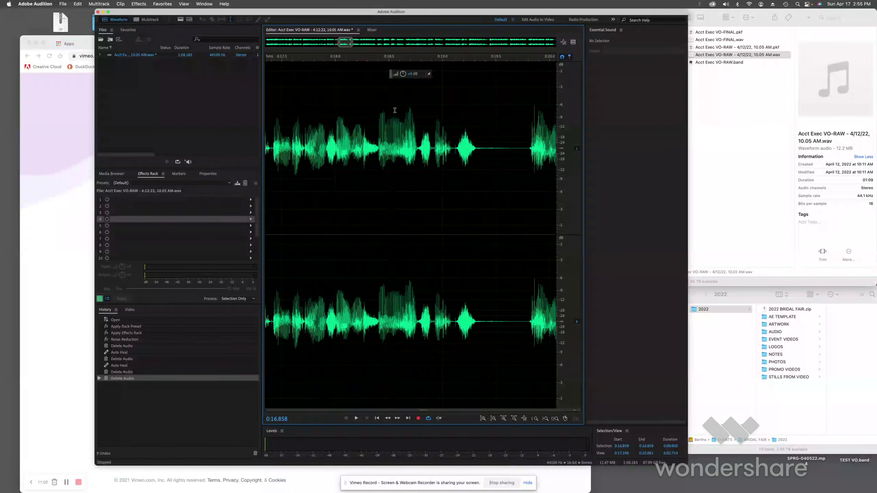
drag(465, 149, 489, 149)
key(Delete)
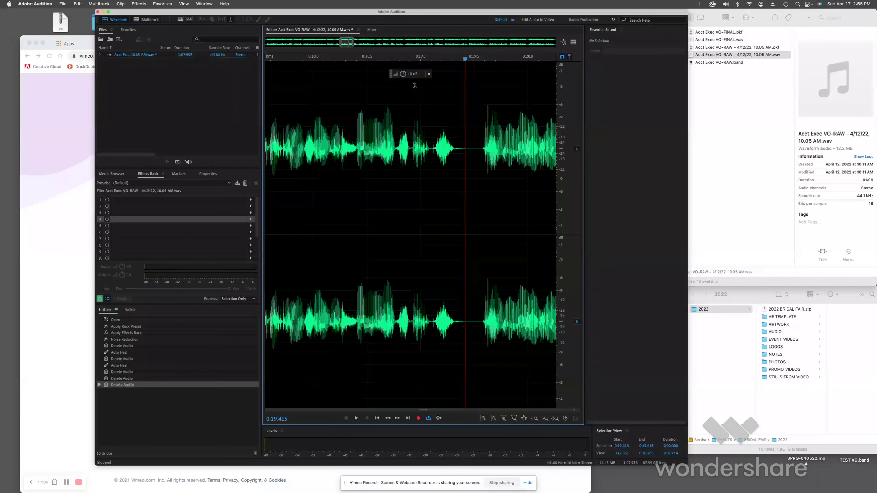
key(space)
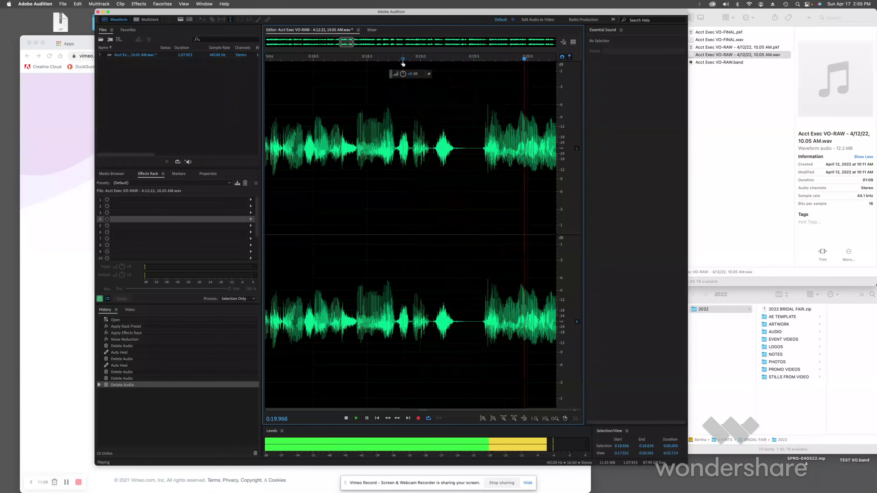
key(space)
- Cut the pause at 0:25.9, audition the edit, then undo it
scroll(437, 137, right, 2)
scroll(437, 137, right, 10)
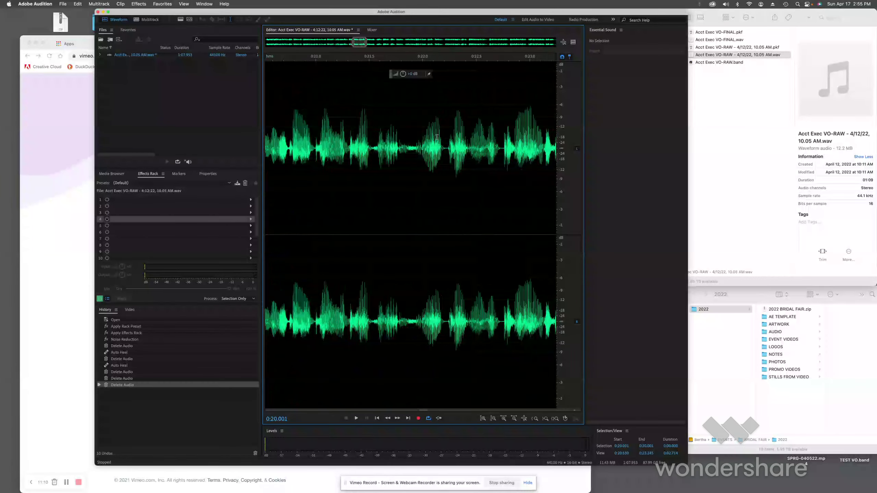
scroll(437, 137, right, 7)
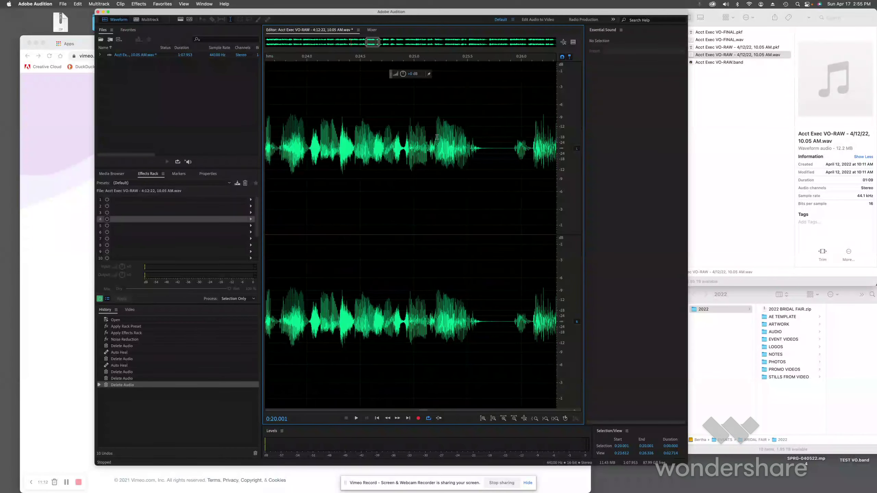
scroll(437, 137, right, 1)
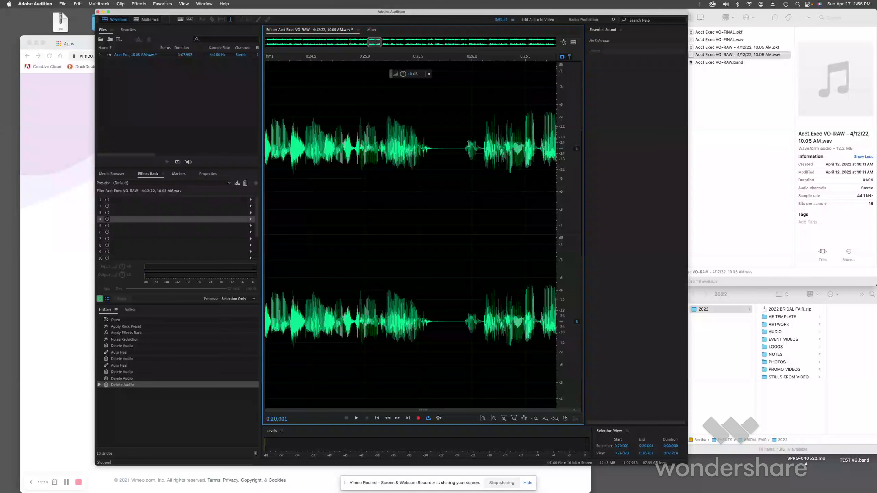
click(381, 60)
key(space)
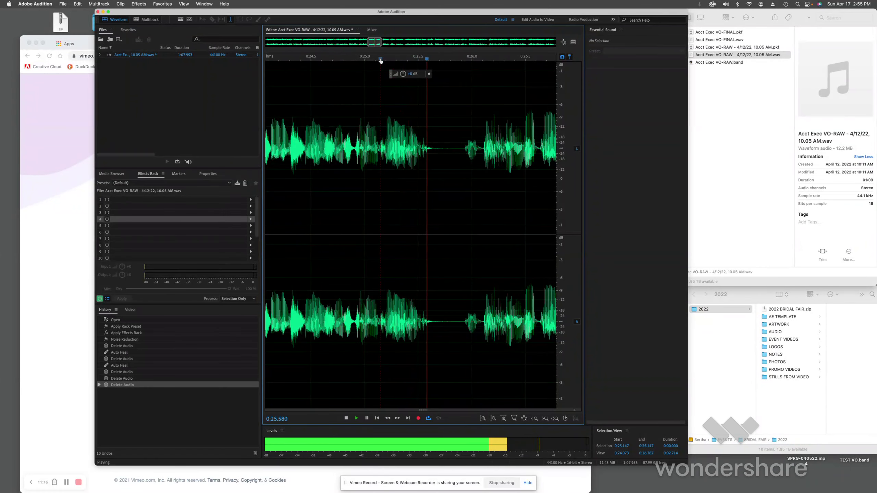
key(space)
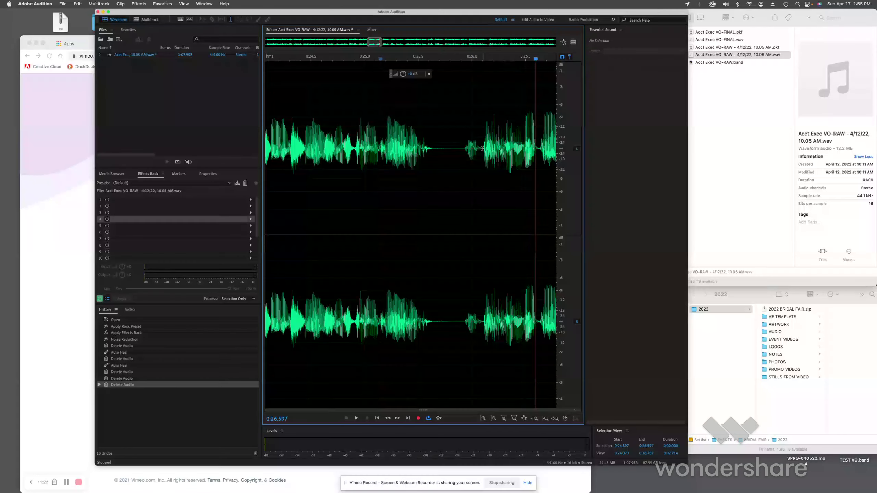
drag(483, 147, 458, 148)
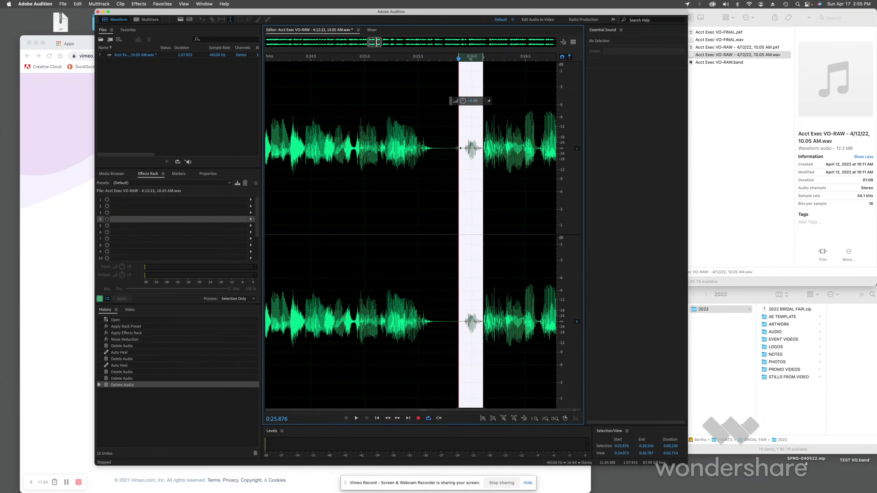
key(Delete)
click(399, 63)
key(space)
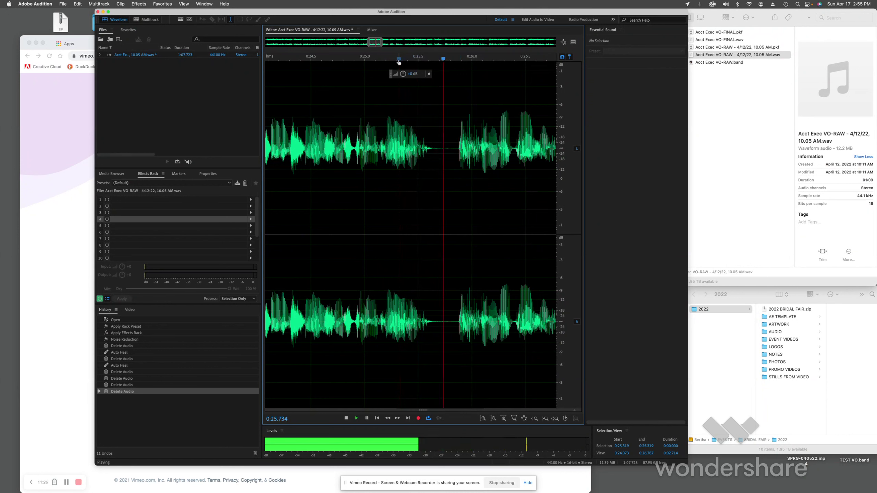
key(space)
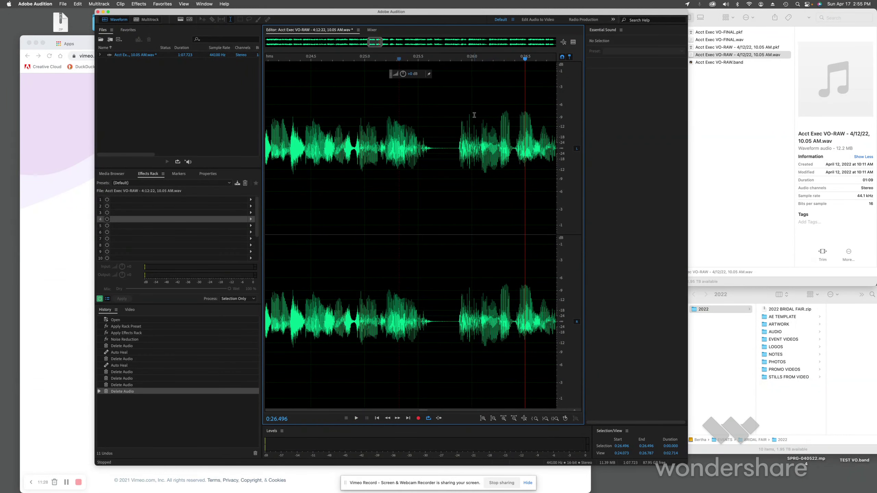
key(super+z)
- Delete the shorter 0:25.700–0:25.911 pause instead, leaving the voiceover at 1:07.742
click(447, 162)
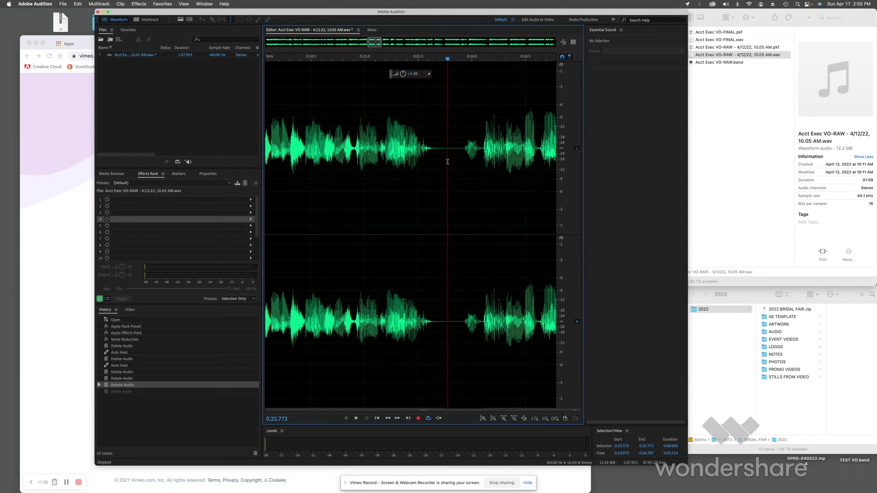
drag(462, 151, 439, 151)
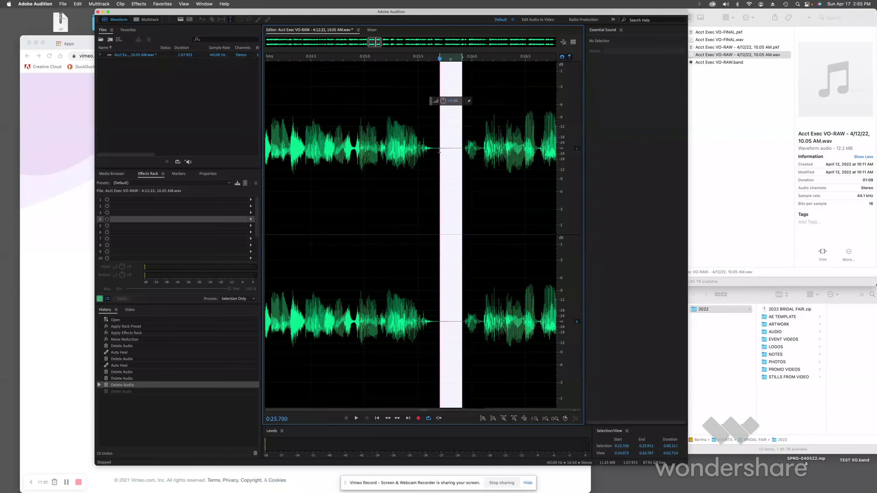
key(Delete)
click(353, 63)
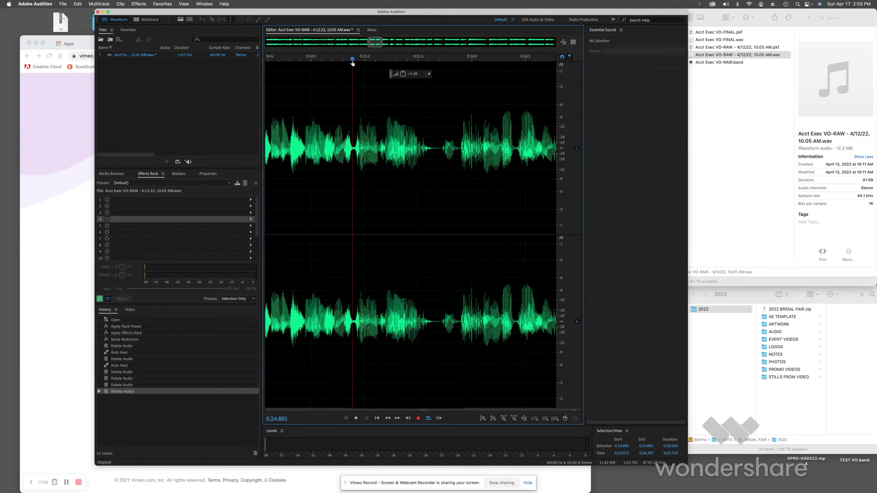
key(space)
key(space)
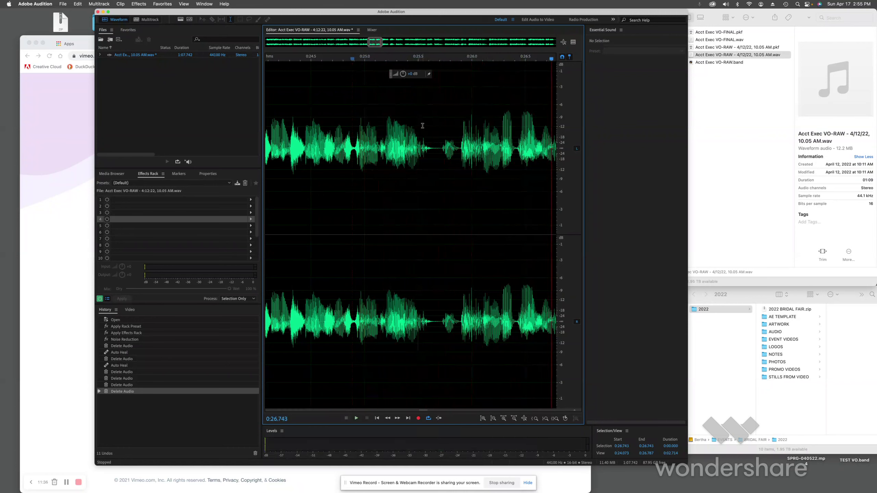
scroll(424, 142, right, 5)
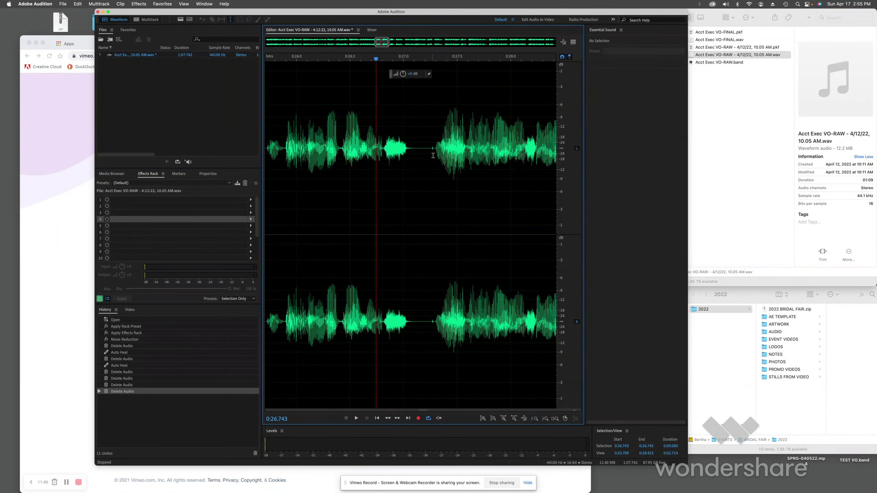
- Delete the brief gap at 0:27.157–0:27.276 and preview the cut
drag(433, 148, 421, 148)
key(Delete)
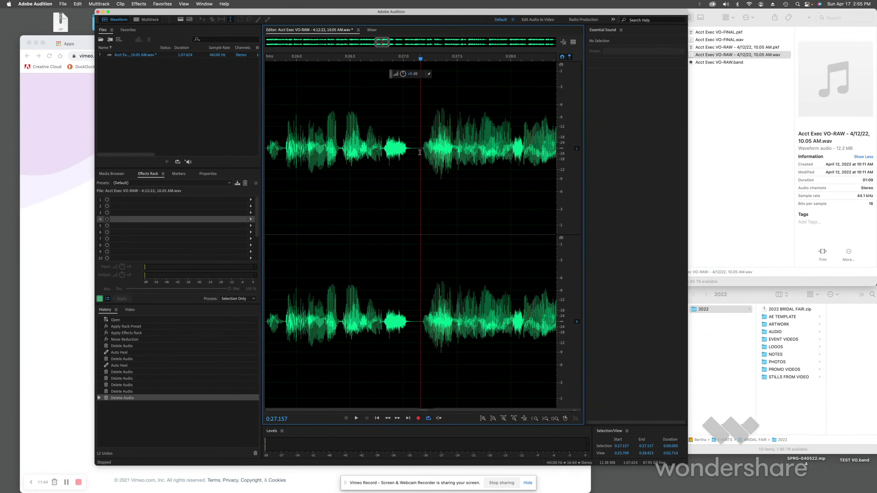
click(342, 66)
key(space)
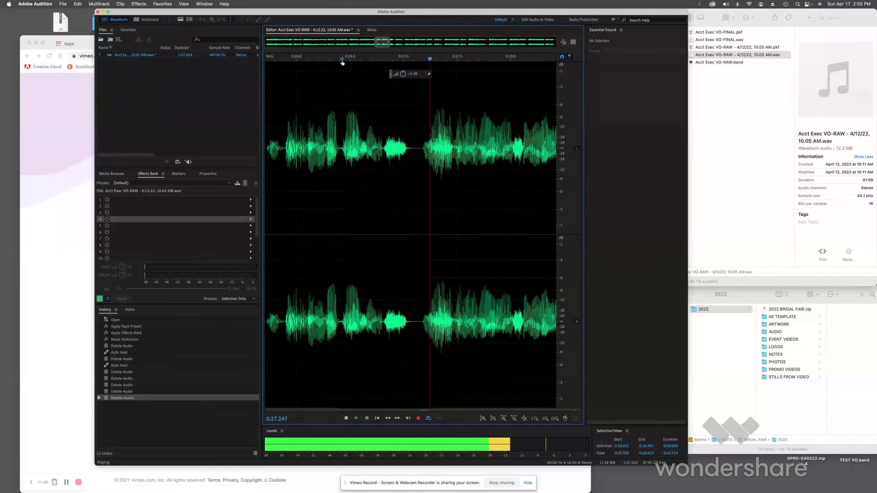
key(space)
- Delete the pause at 0:32.053–0:32.286, leaving the voiceover at 1:07.391
scroll(357, 84, right, 5)
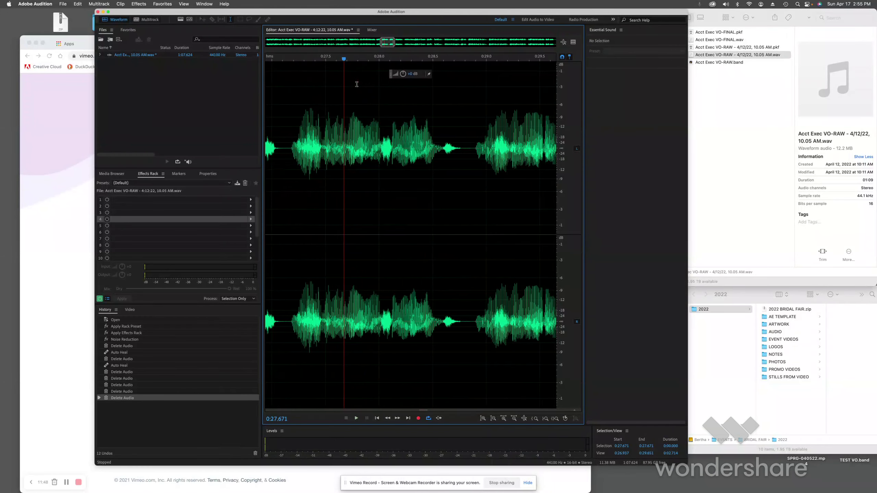
click(412, 62)
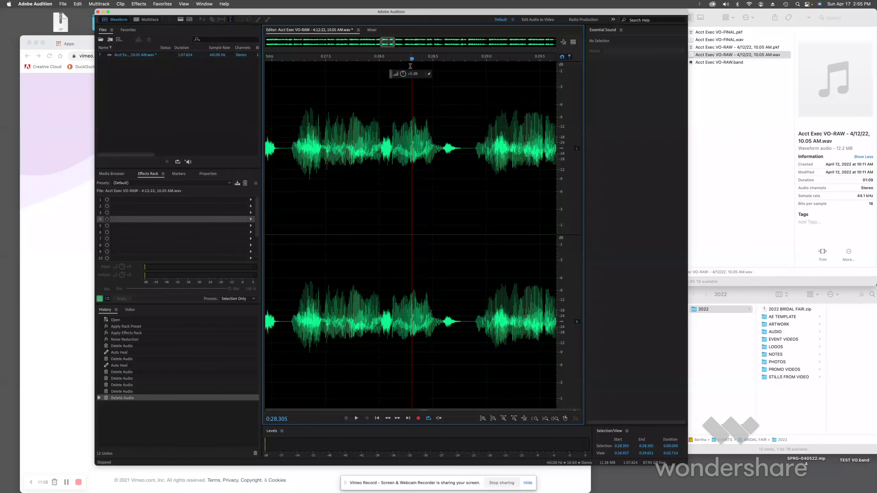
key(space)
key(space)
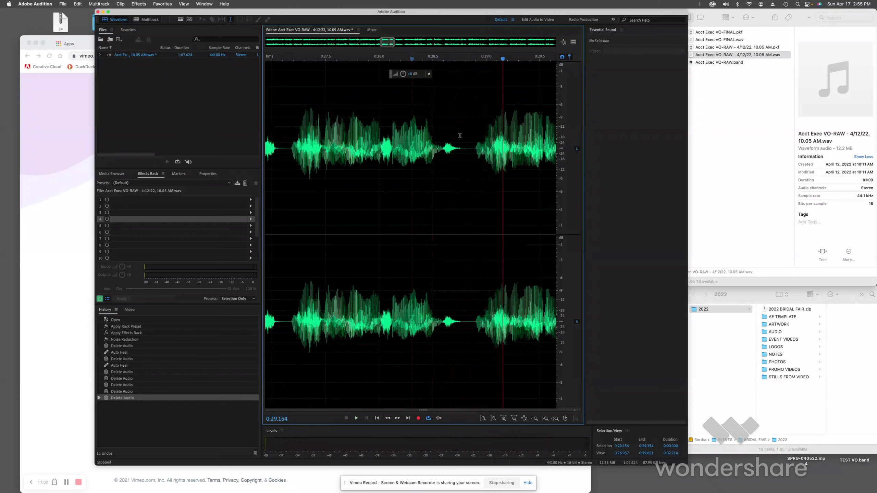
click(357, 62)
key(space)
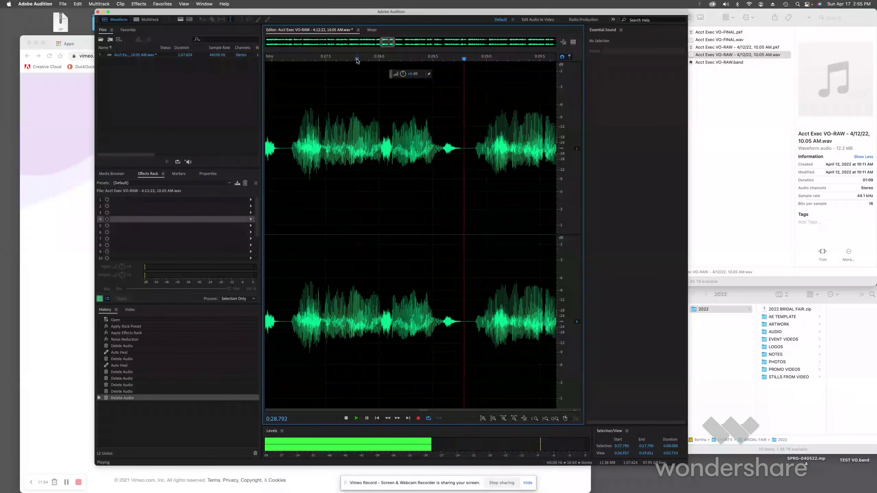
key(space)
scroll(456, 151, right, 3)
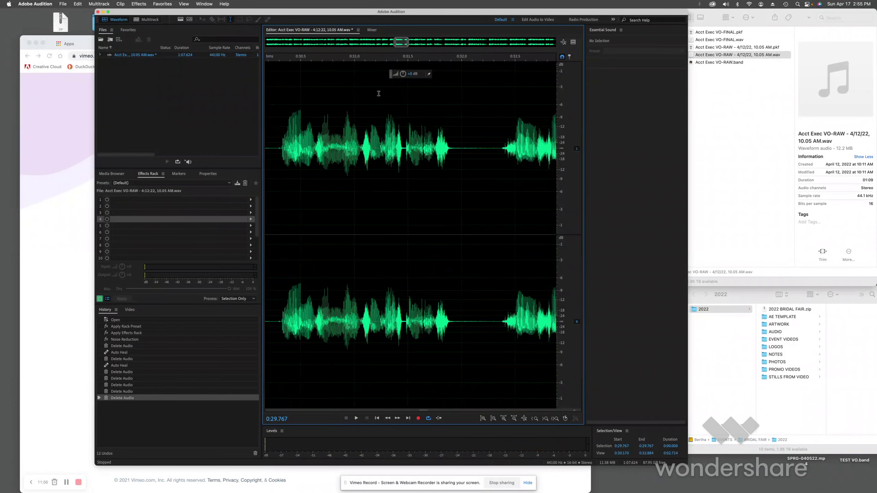
drag(474, 147, 449, 148)
key(Delete)
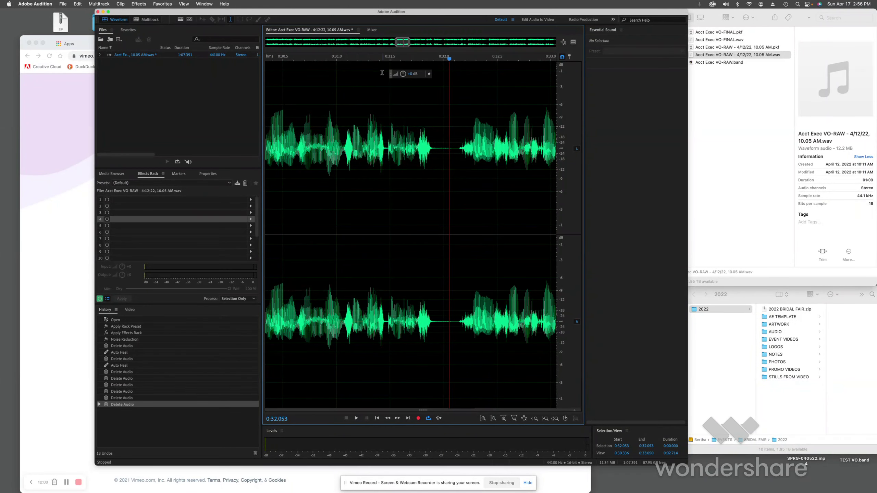
click(370, 62)
key(space)
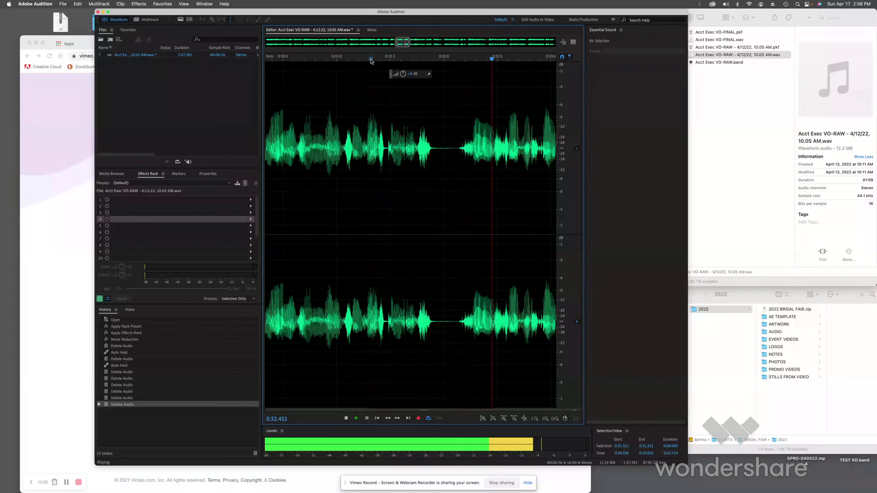
key(space)
- Audition the passage around 0:37 and select the noise at 0:37.075–0:37.350
scroll(385, 89, right, 10)
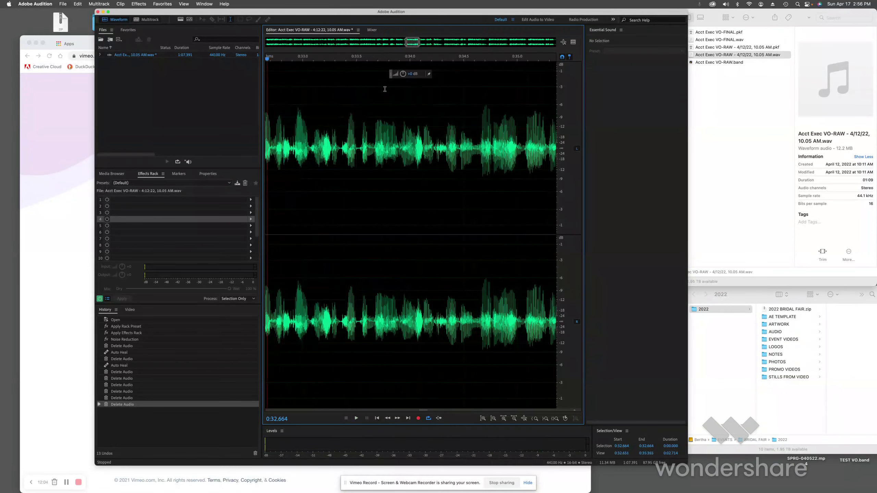
scroll(385, 89, right, 7)
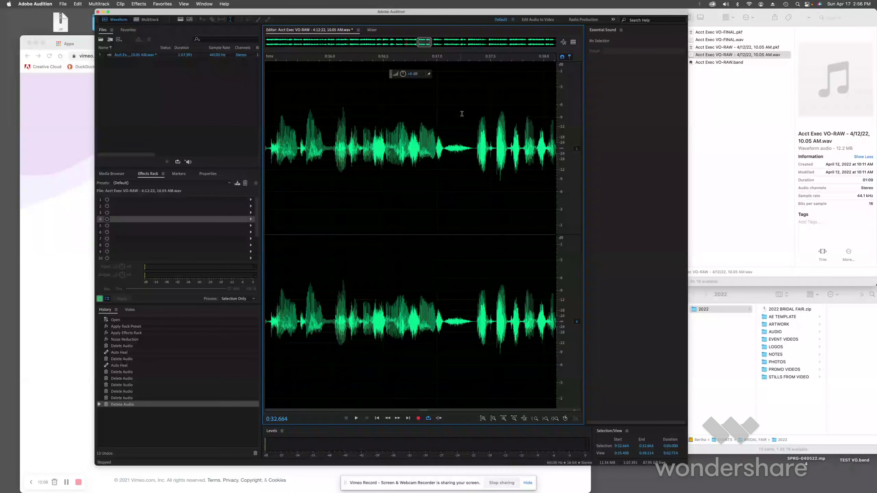
click(409, 59)
key(space)
key(space)
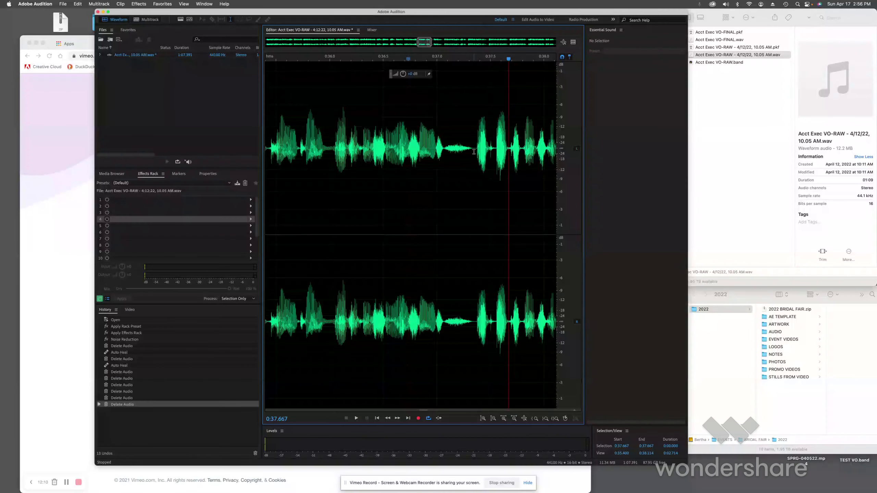
drag(475, 152, 445, 150)
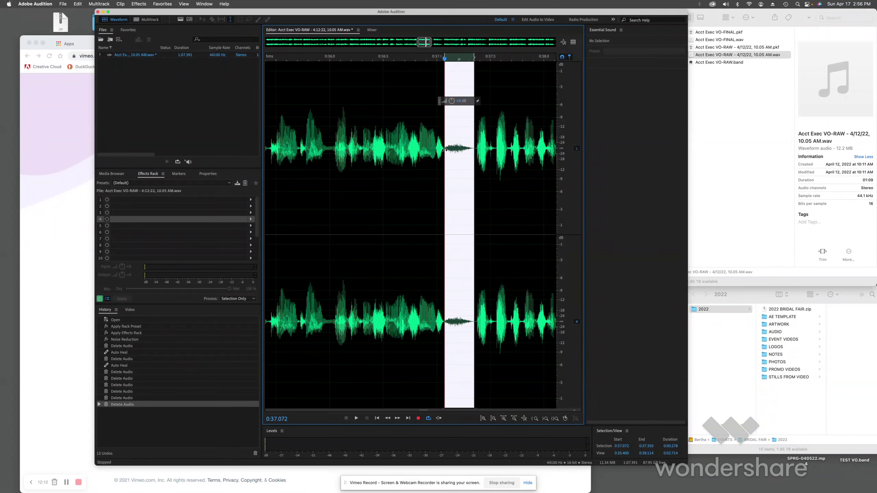
- Auto Heal the noise at 0:37.075–0:37.350 and play back the healed section
key(super+u)
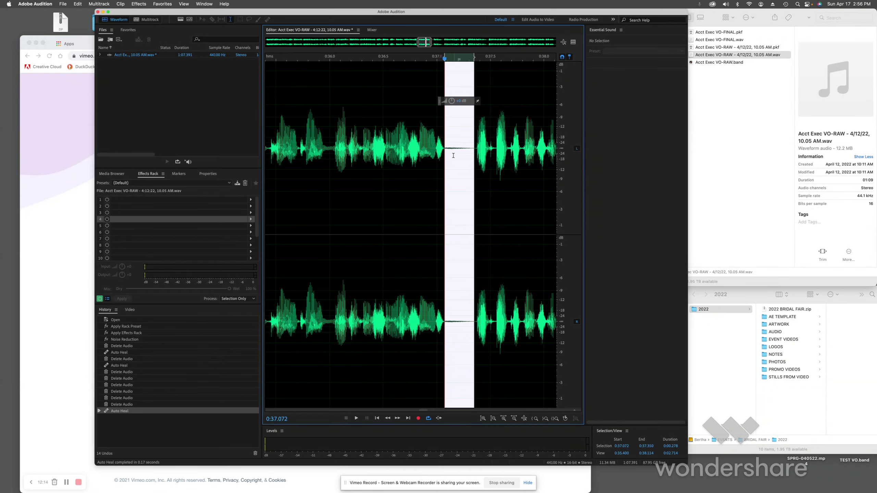
click(434, 159)
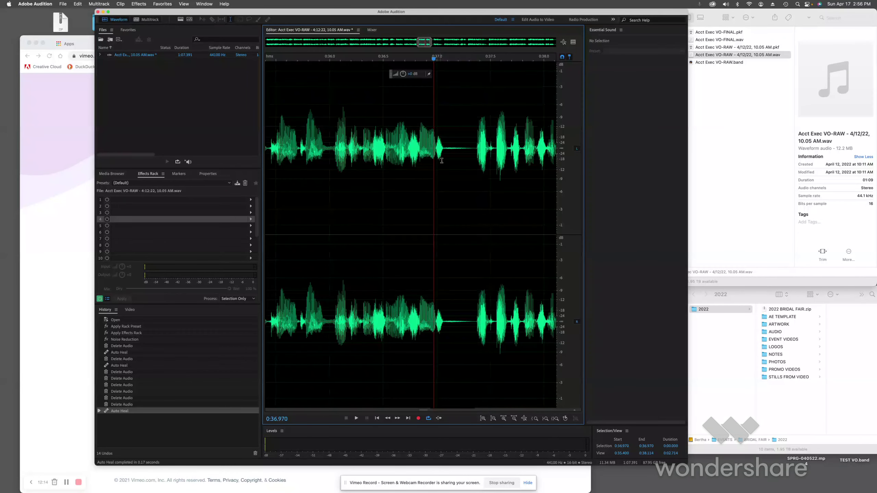
click(382, 61)
key(space)
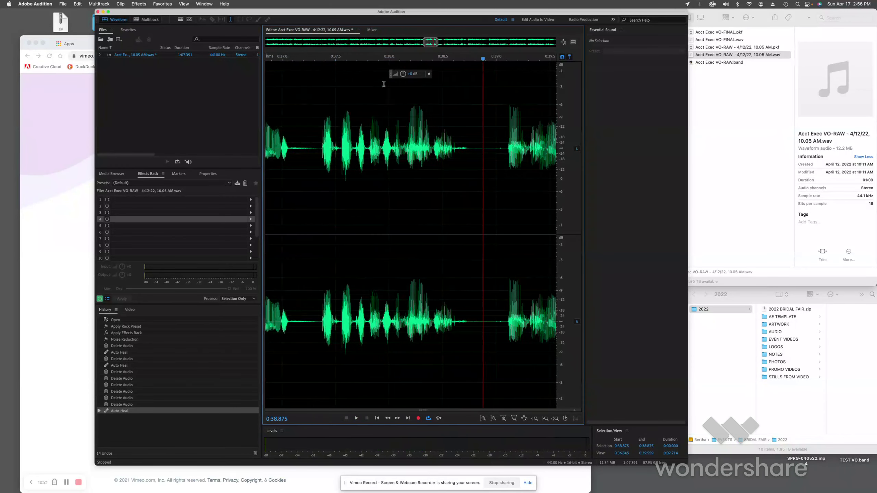
key(space)
- Delete the pause around 0:38.85–0:39.05, bringing the voiceover to 1:07.186
drag(480, 149, 458, 149)
key(Delete)
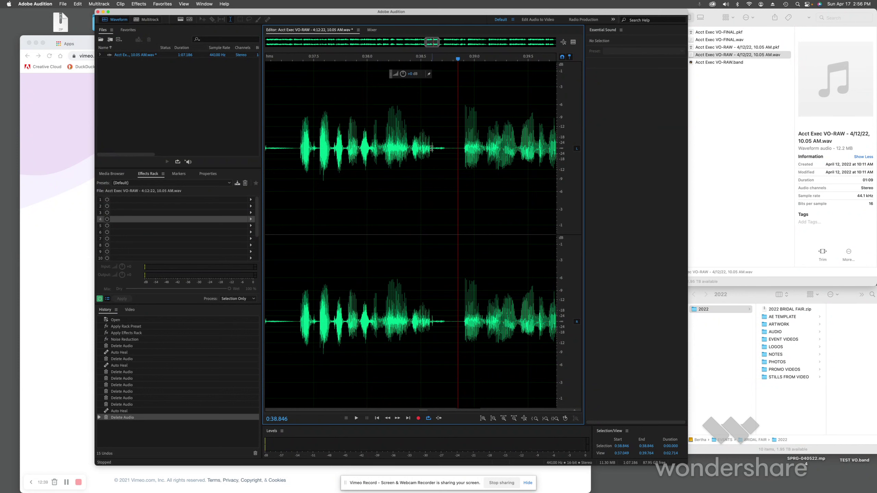
scroll(432, 149, right, 1)
- Replay the latest cut, then delete the silent gap at 0:40.937–0:41.221
click(365, 62)
key(space)
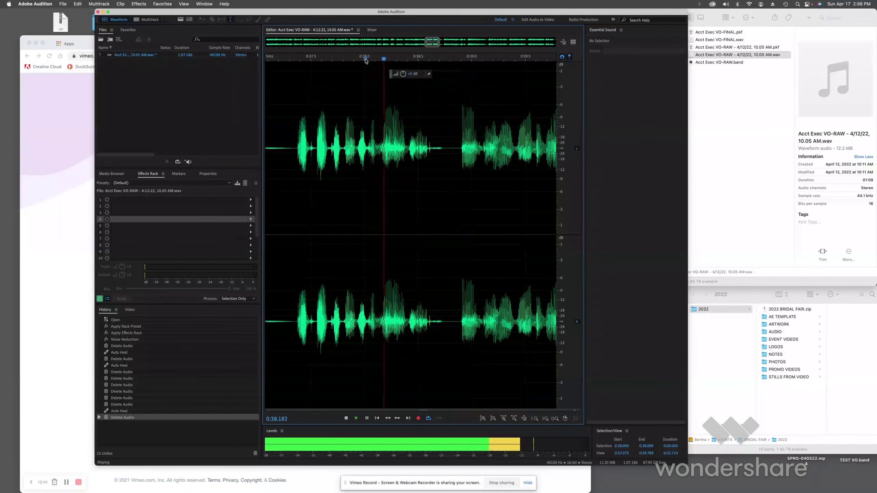
key(space)
scroll(448, 124, right, 2)
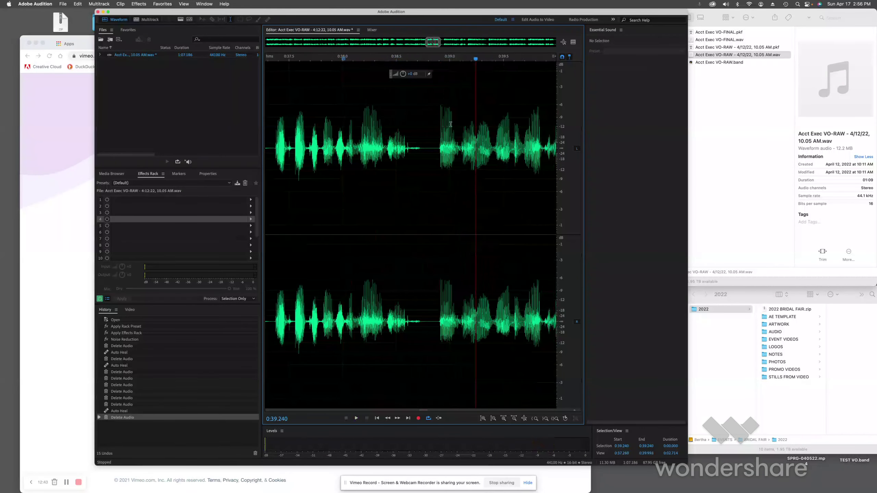
click(315, 62)
key(space)
key(space)
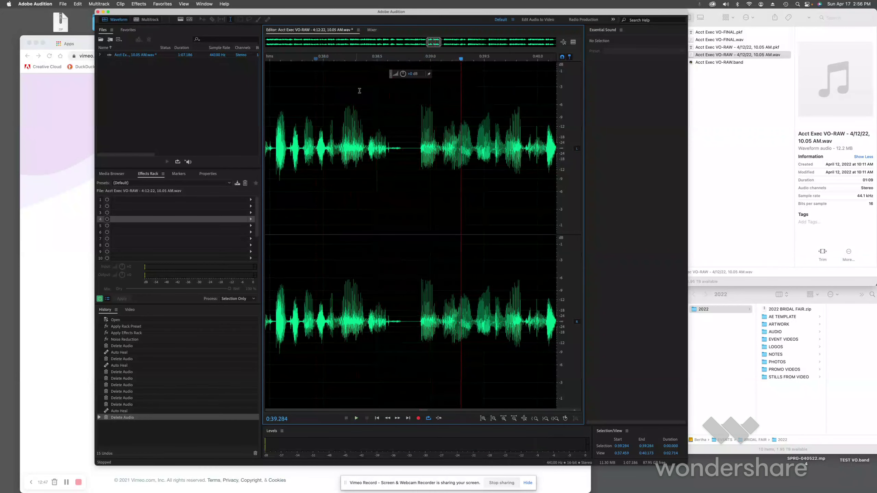
scroll(359, 90, right, 8)
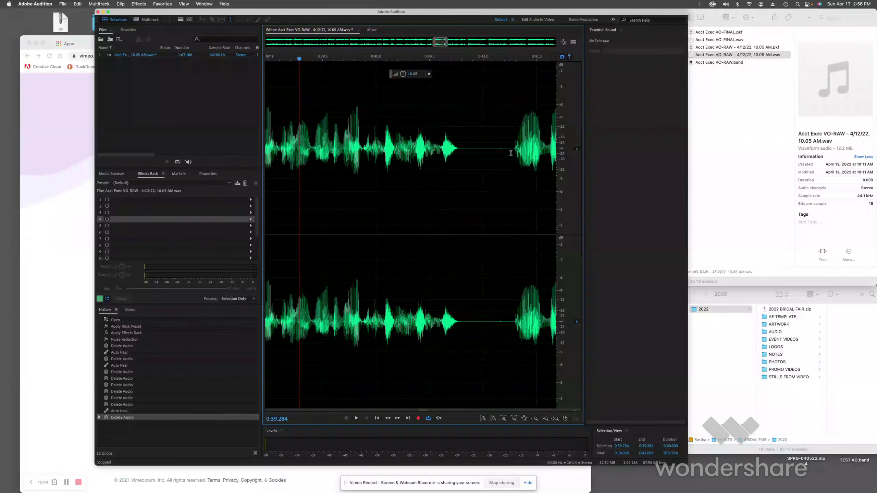
drag(507, 149, 476, 148)
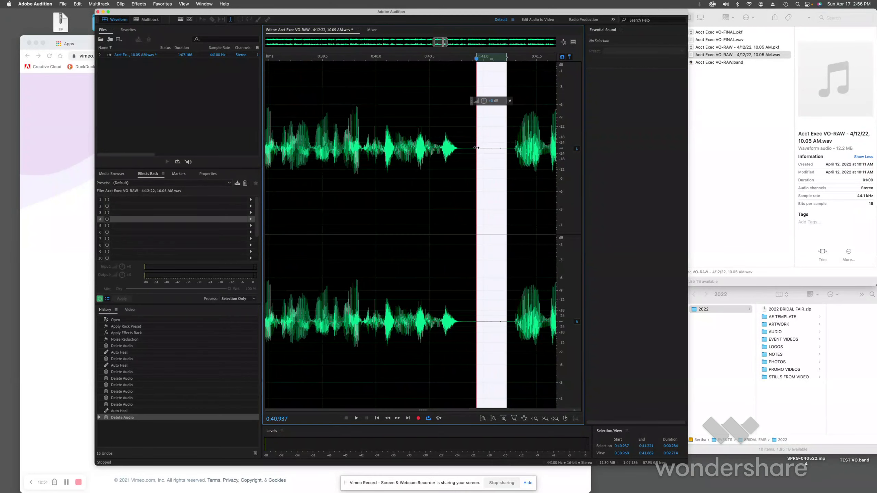
key(Delete)
click(406, 58)
key(space)
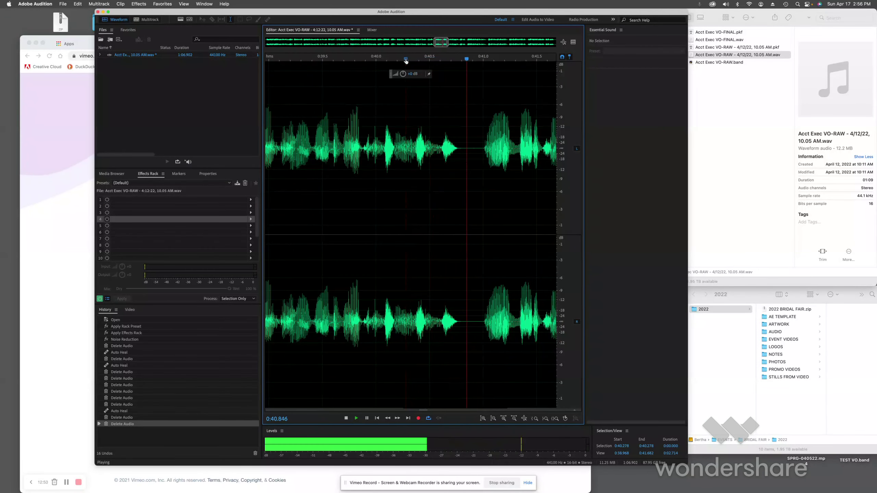
key(space)
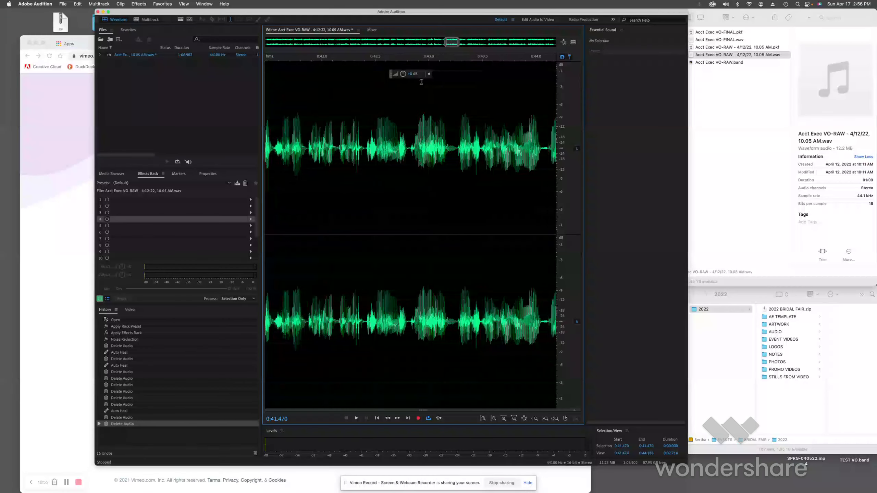
- Delete the pauses at about 0:46.2–0:46.5 and 0:50.7–0:51.0, previewing each cut
scroll(422, 82, right, 10)
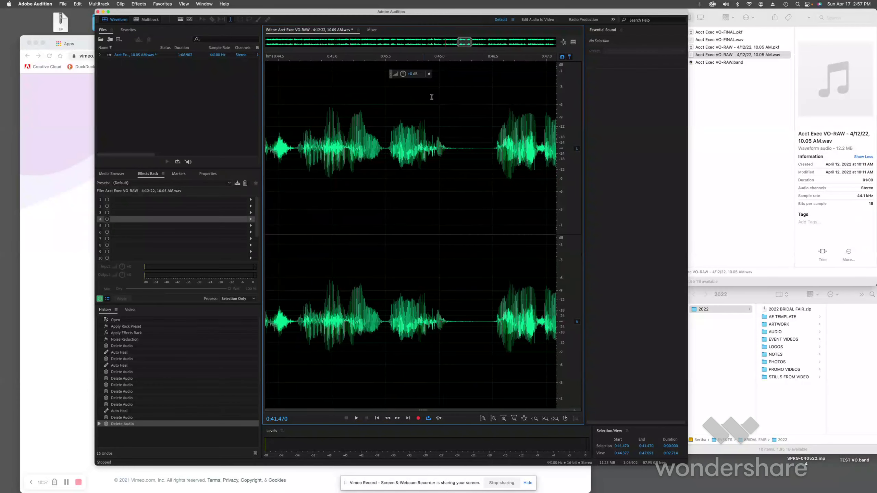
drag(488, 149, 460, 148)
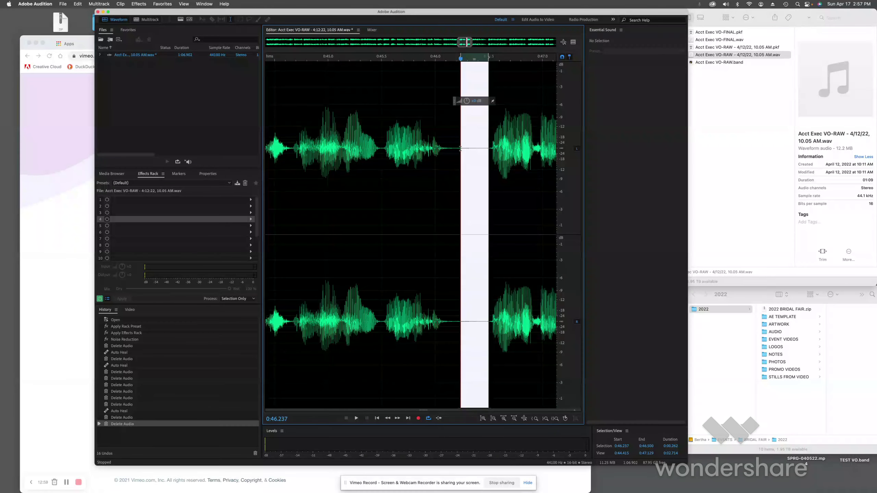
key(Delete)
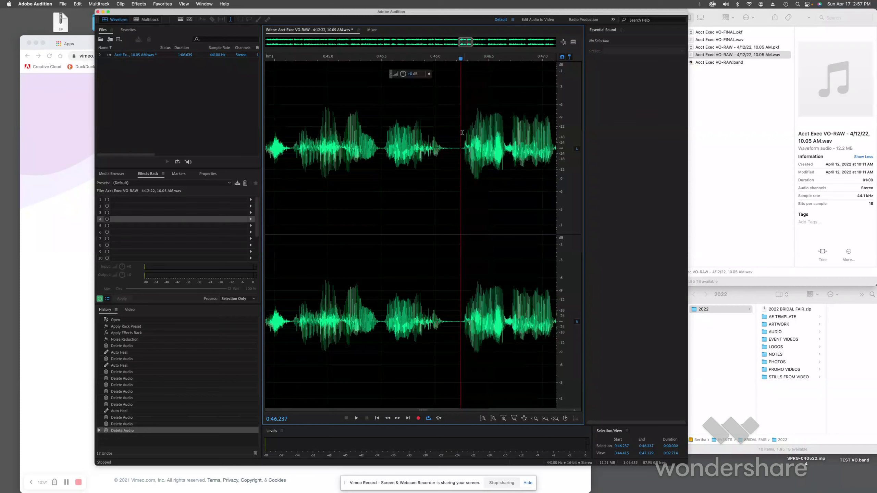
key(space)
key(space)
scroll(414, 79, down, 1)
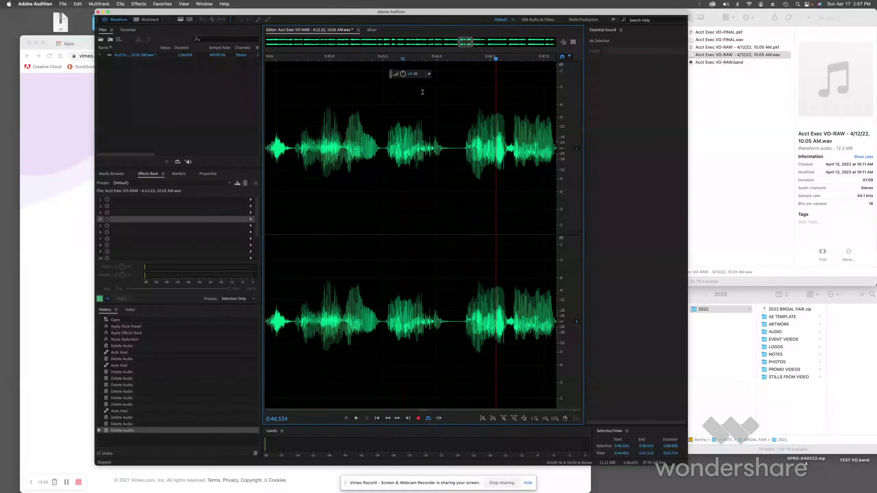
scroll(422, 92, right, 10)
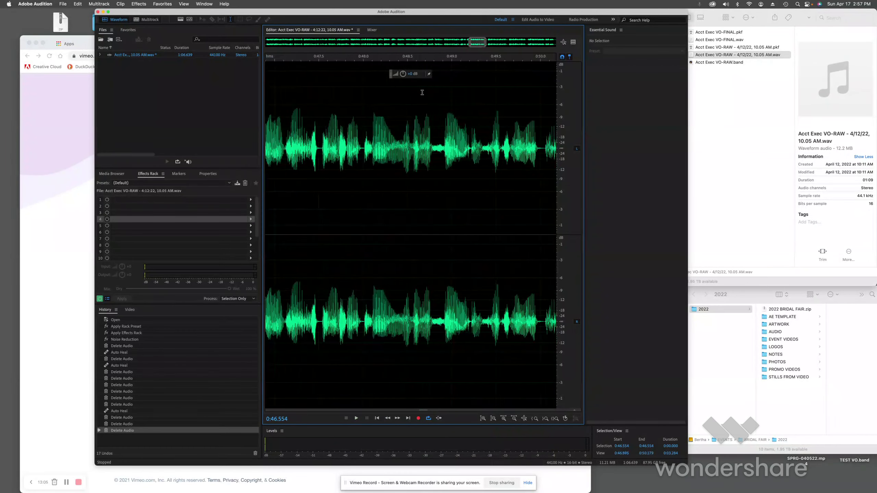
scroll(422, 93, right, 3)
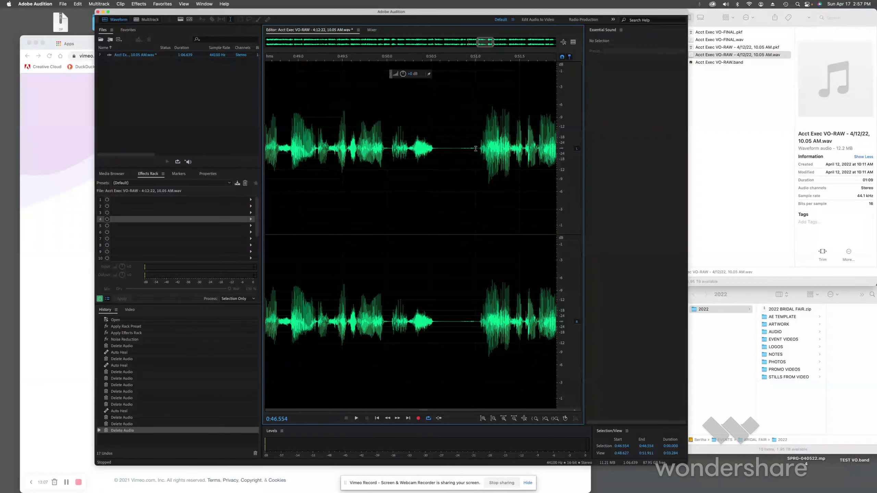
drag(476, 149, 450, 148)
key(Delete)
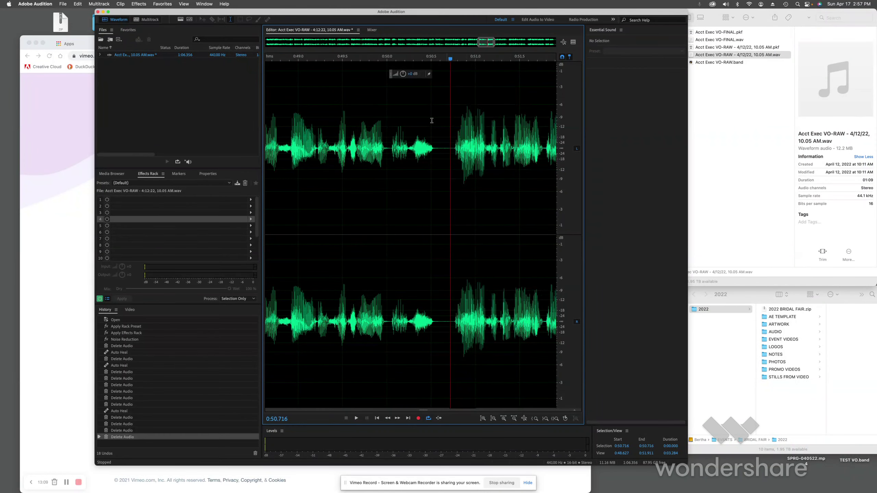
key(space)
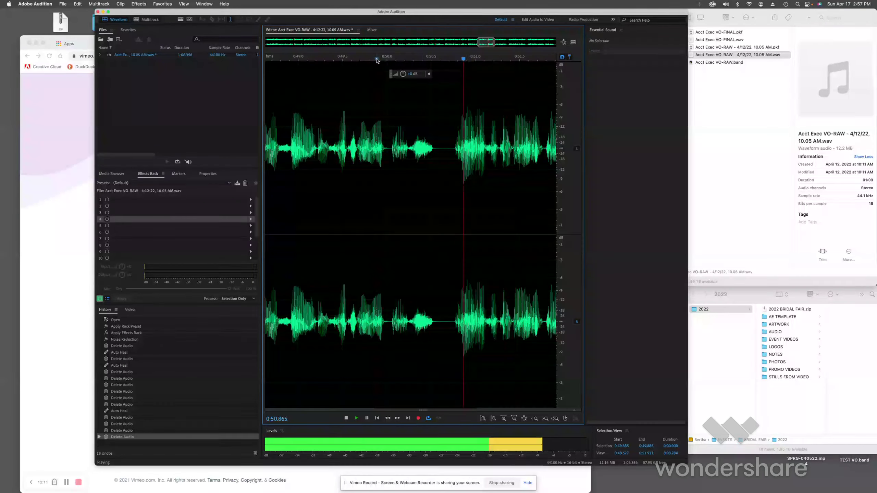
key(space)
- Delete the pause at about 0:55.3–0:55.5 and play across the edit
scroll(435, 119, right, 10)
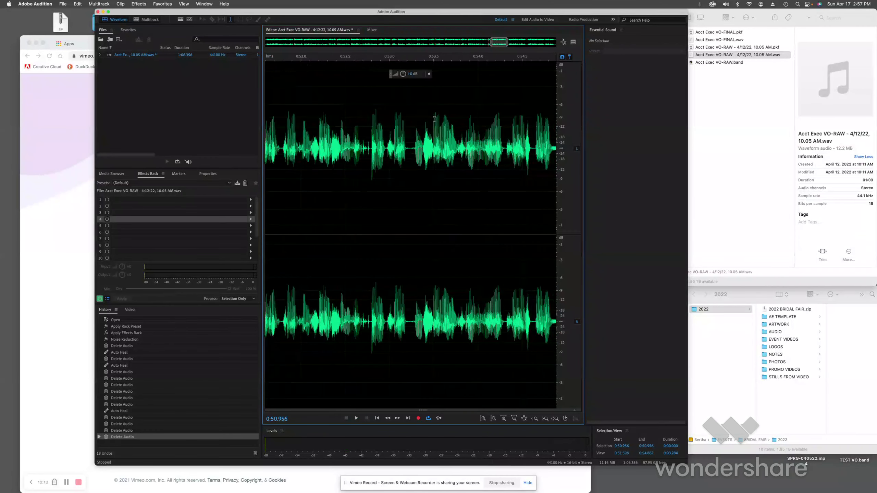
scroll(434, 119, right, 1)
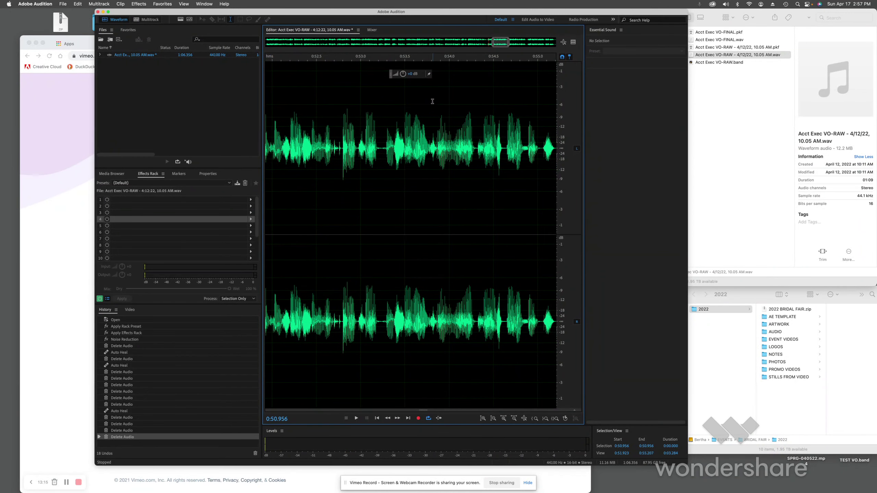
scroll(429, 105, right, 5)
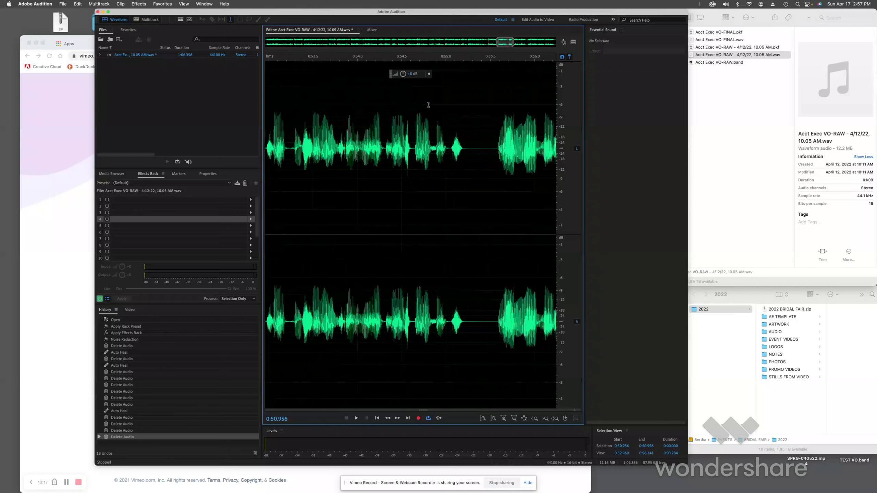
drag(460, 149, 441, 149)
key(Delete)
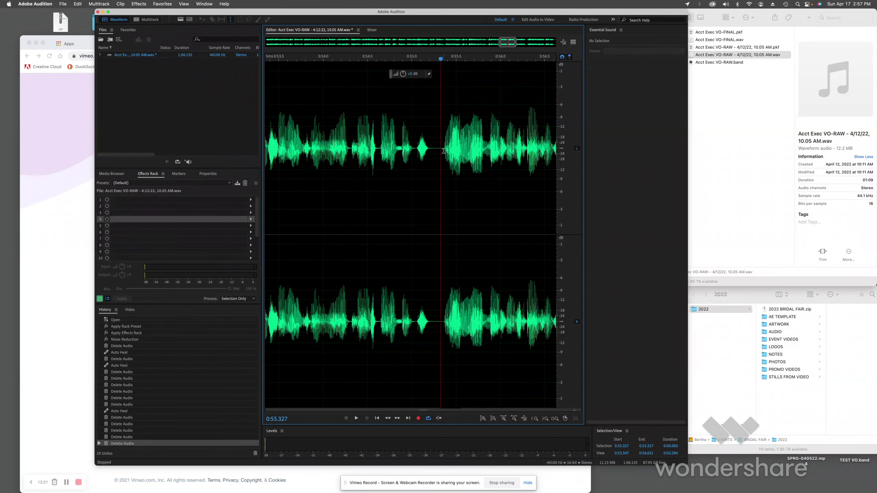
click(384, 59)
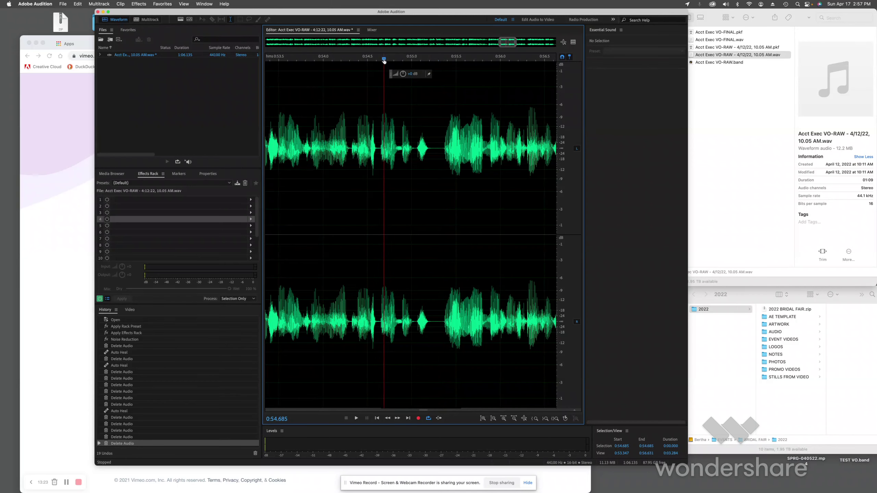
key(space)
key(space)
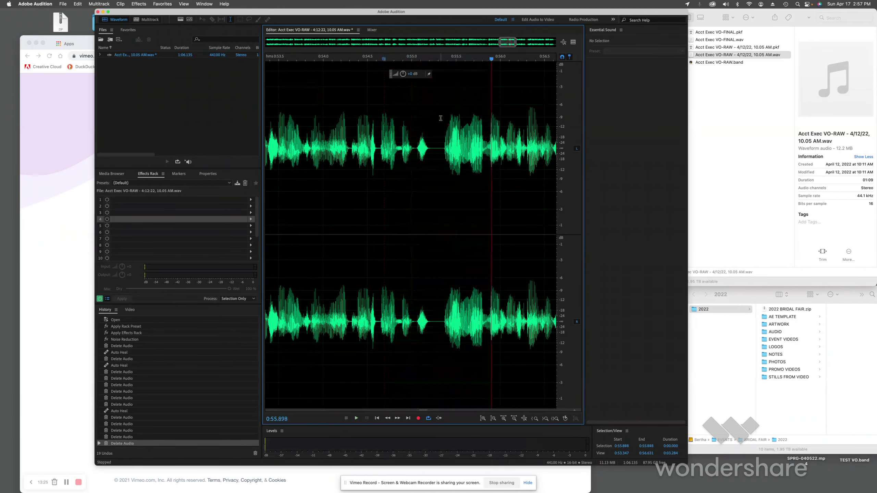
- Delete the 0.283 s gap at about 0:59.35–0:59.63, leaving the voiceover at 1:05.853
scroll(441, 118, right, 10)
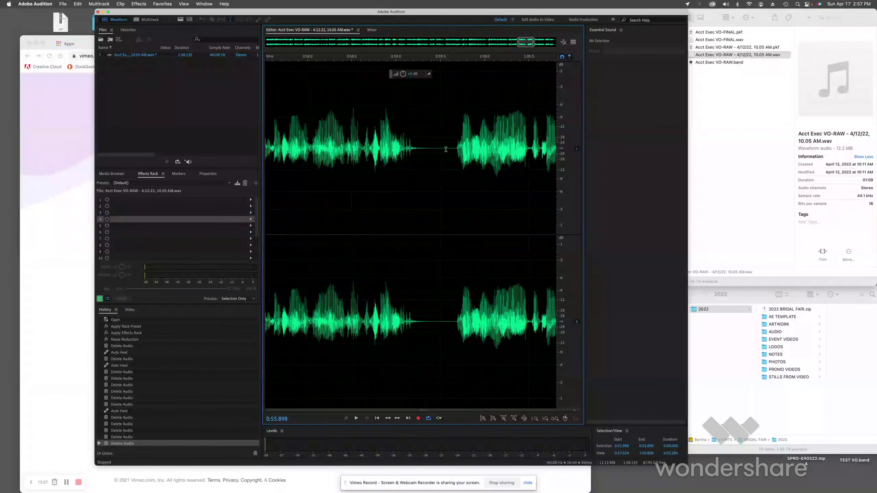
drag(450, 149, 427, 148)
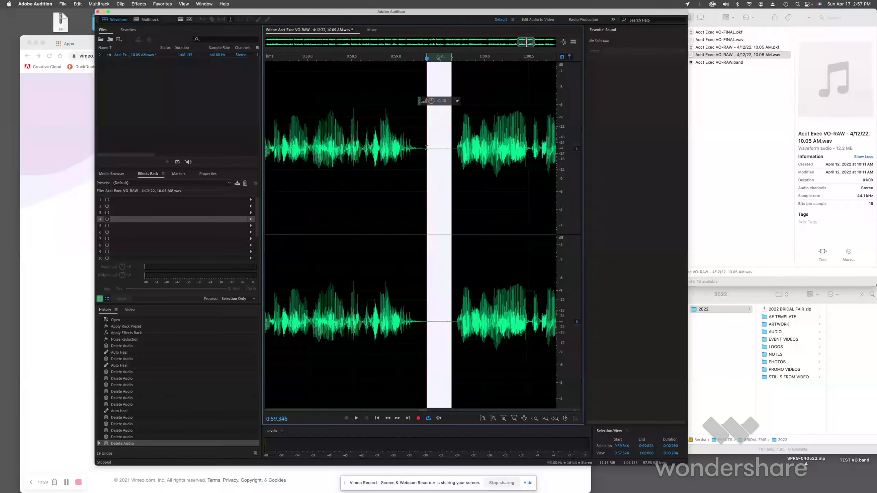
key(Delete)
click(364, 59)
key(space)
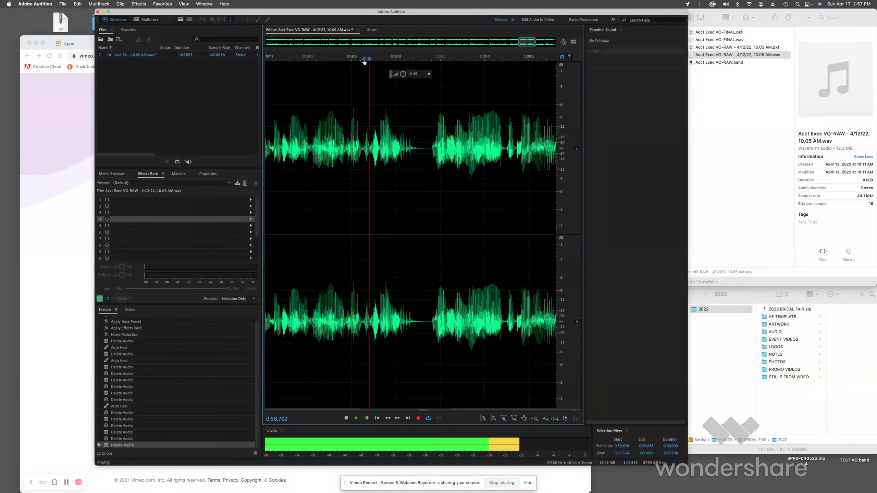
key(space)
scroll(387, 91, right, 5)
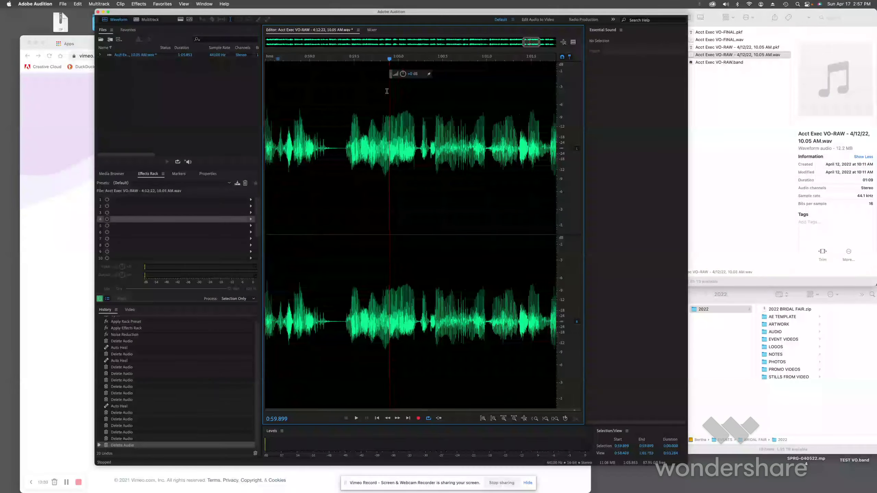
scroll(387, 90, right, 5)
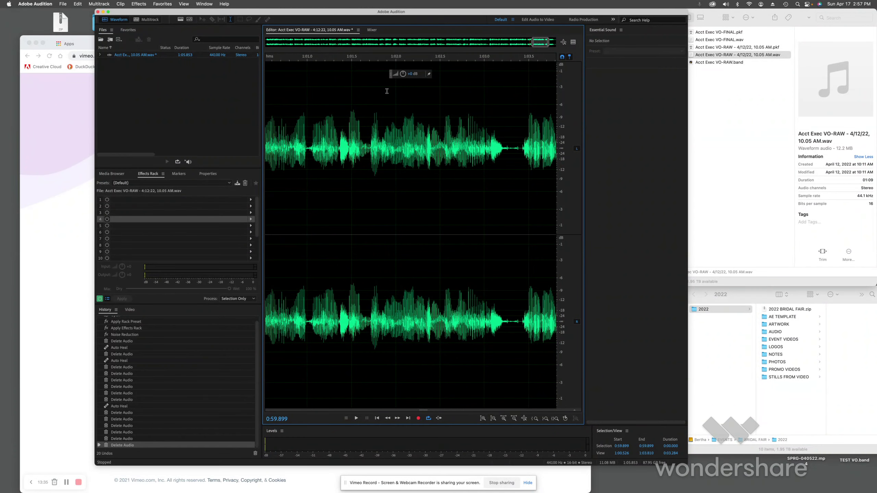
scroll(386, 86, right, 4)
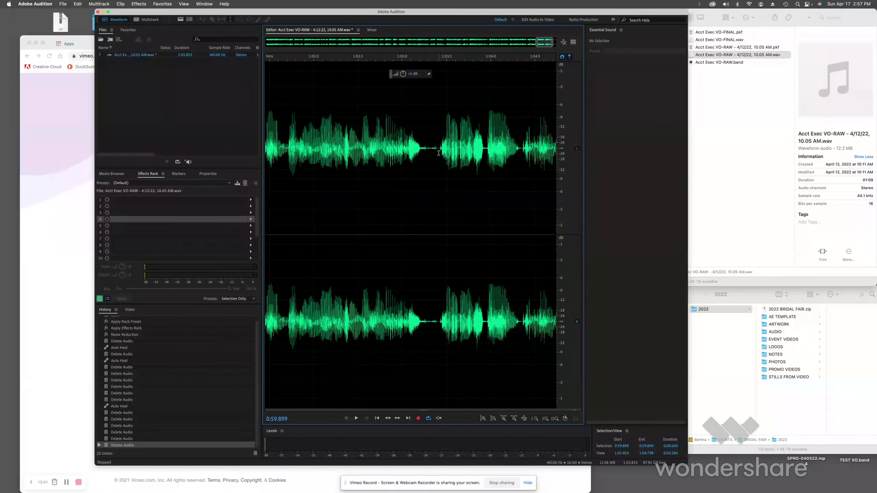
- Auto Heal the short gap at 1:03.249–1:03.408 and play back across it
click(362, 61)
key(space)
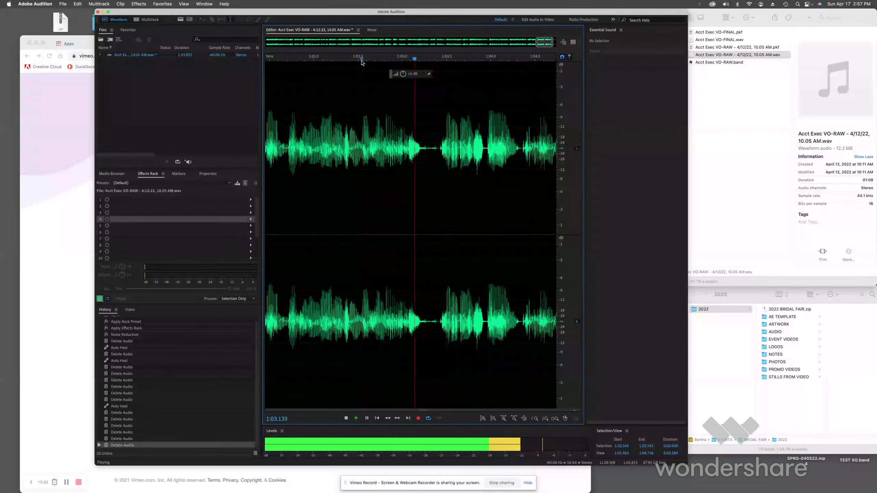
key(space)
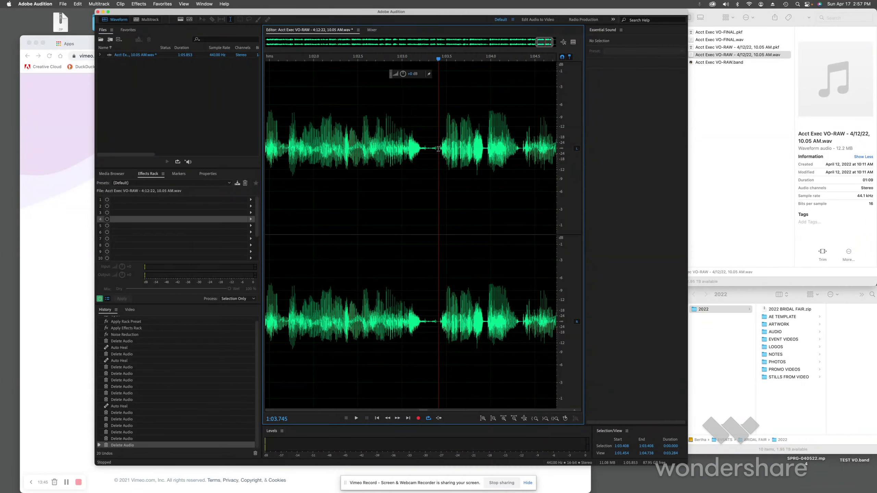
drag(439, 150, 424, 149)
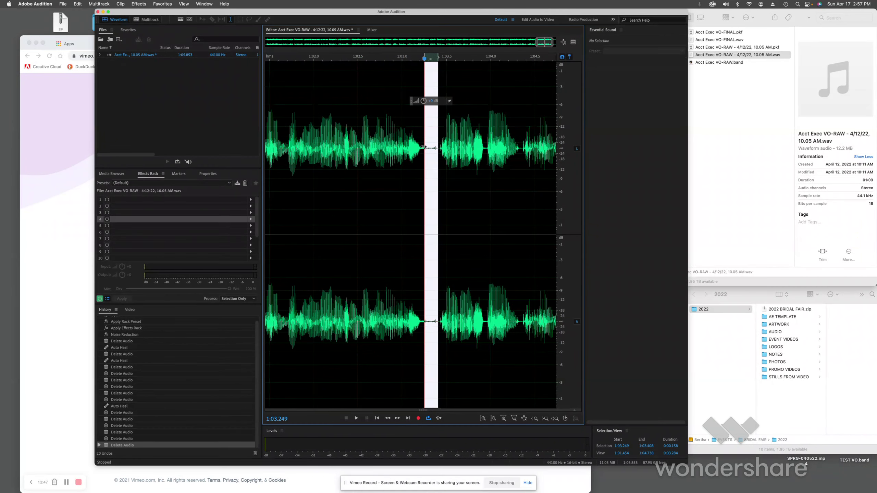
key(super+u)
click(373, 123)
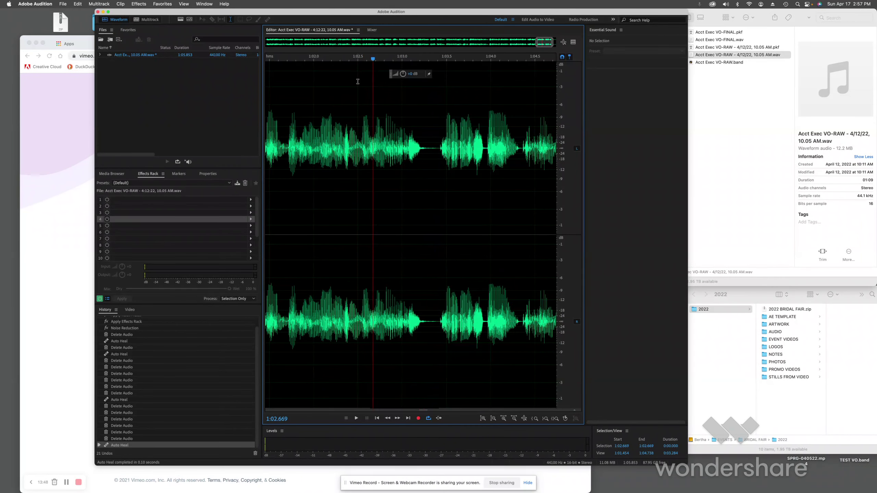
click(366, 58)
key(space)
key(space)
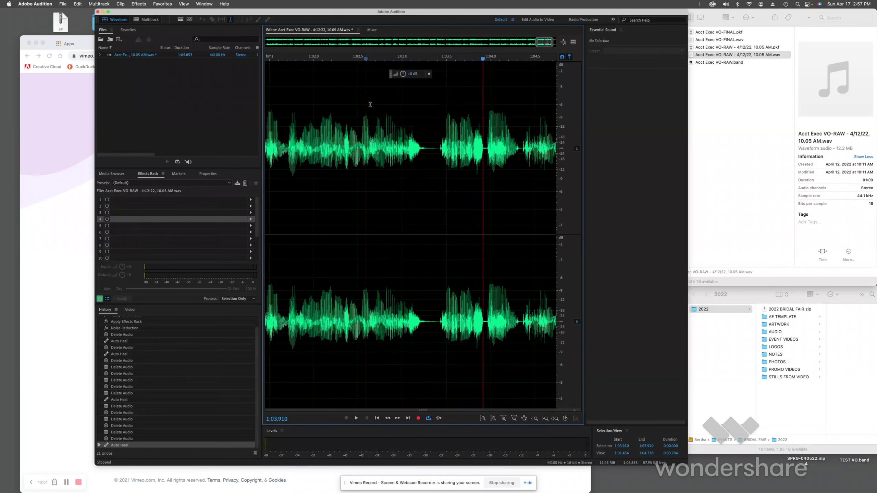
- Delete the trailing audio from 1:05.431 to the end of the file
scroll(369, 105, right, 5)
scroll(370, 104, right, 1)
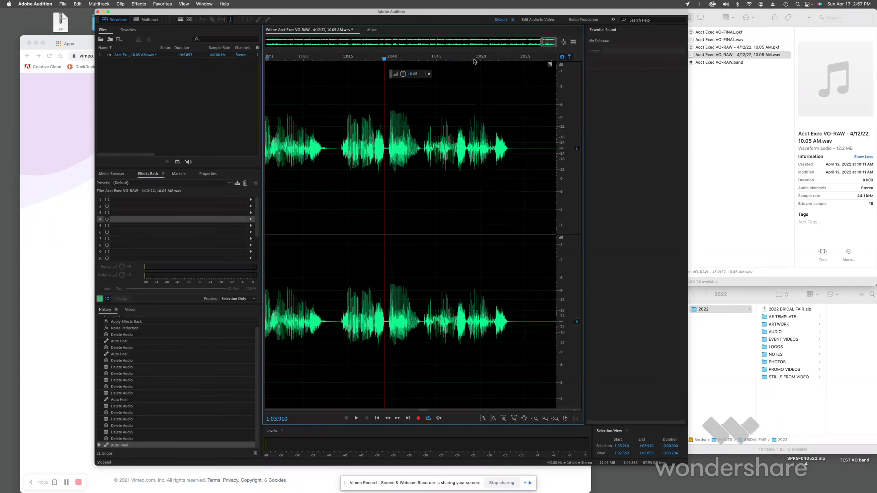
key(space)
key(space)
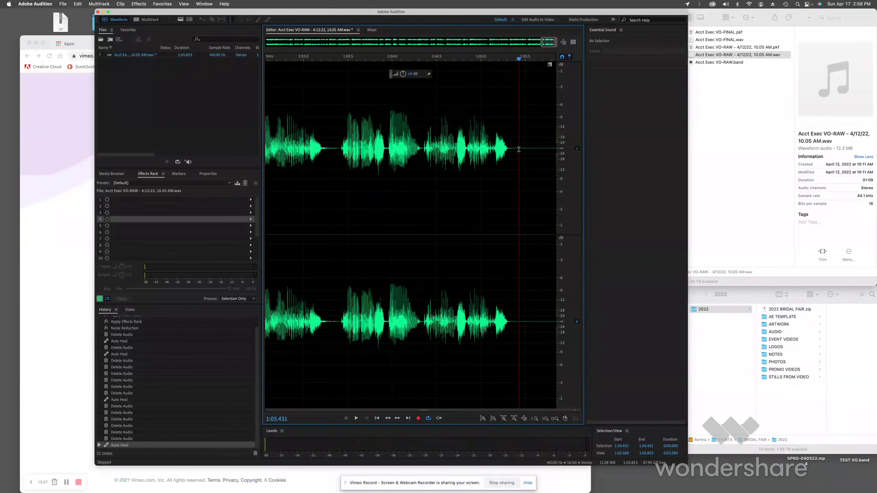
drag(519, 161, 590, 158)
key(Delete)
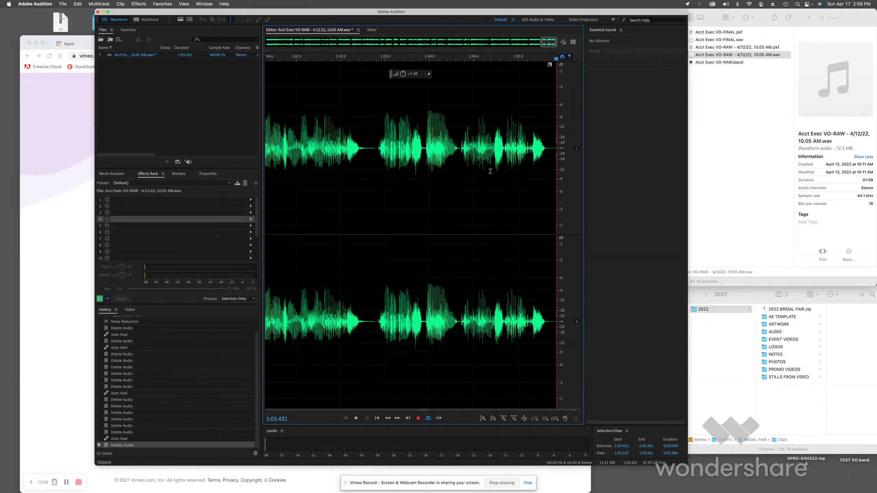
- Select the leading silence from 0:00.000 to 0:00.278
scroll(480, 163, left, 20)
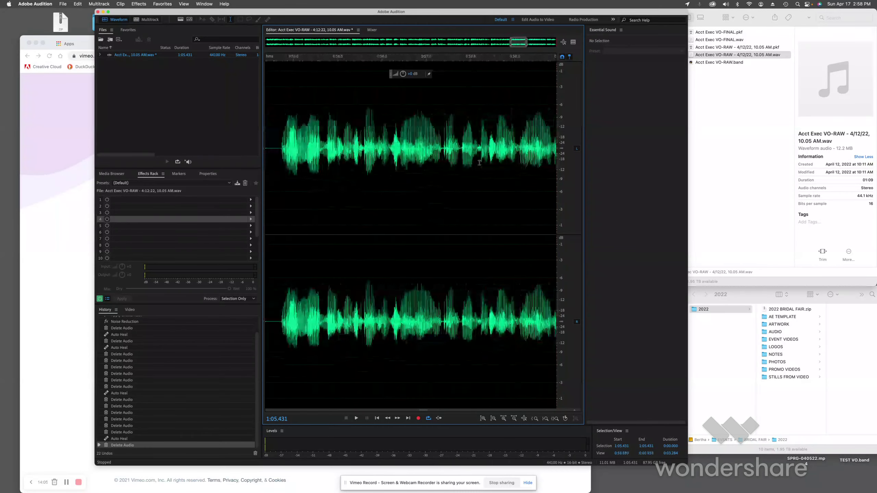
scroll(479, 163, left, 15)
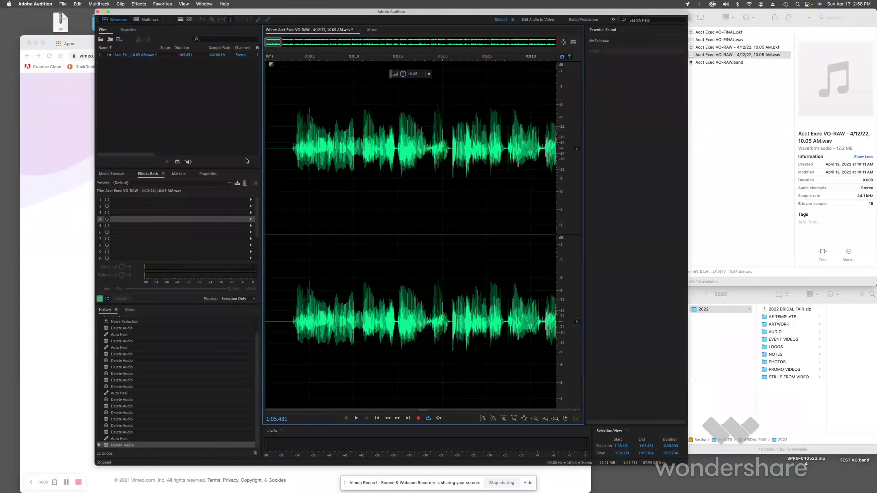
drag(290, 148, 251, 151)
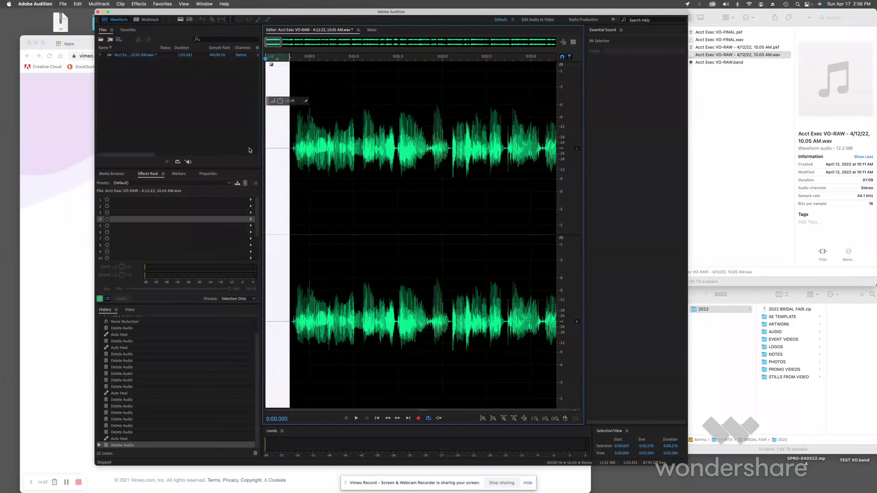
- Delete the selected 0.278 s of leading silence and play the 1:05.153 file to check
key(Delete)
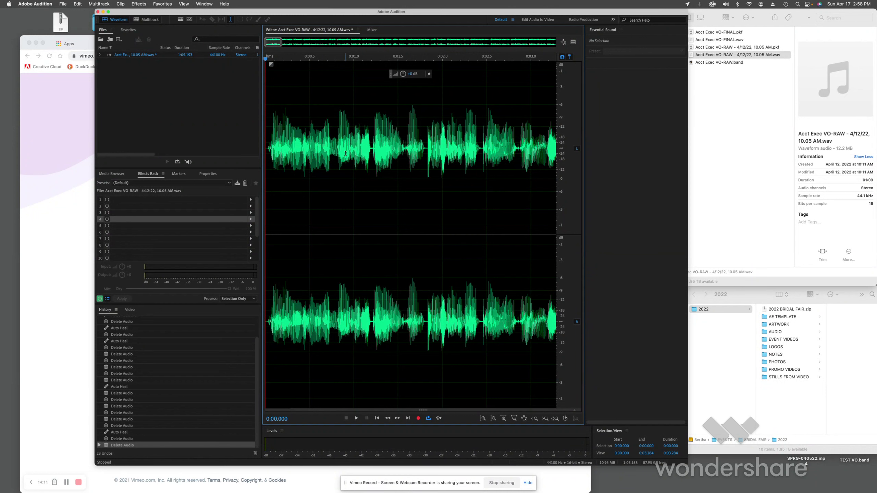
key(space)
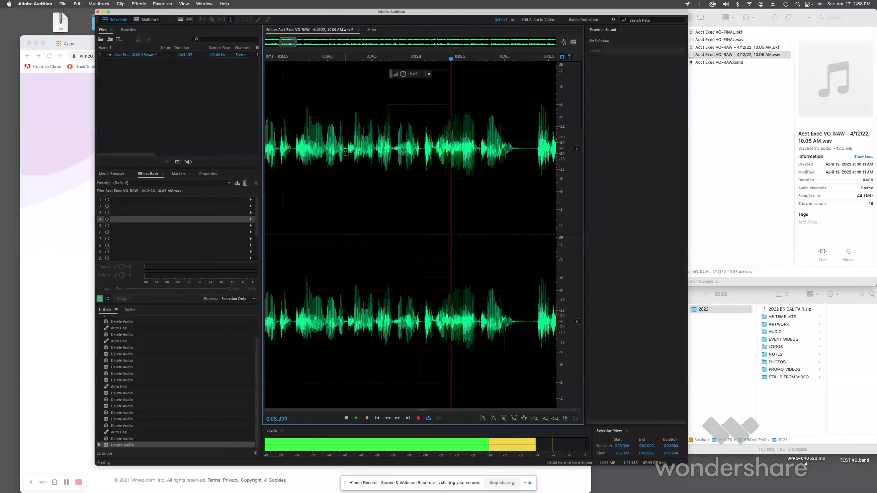
key(space)
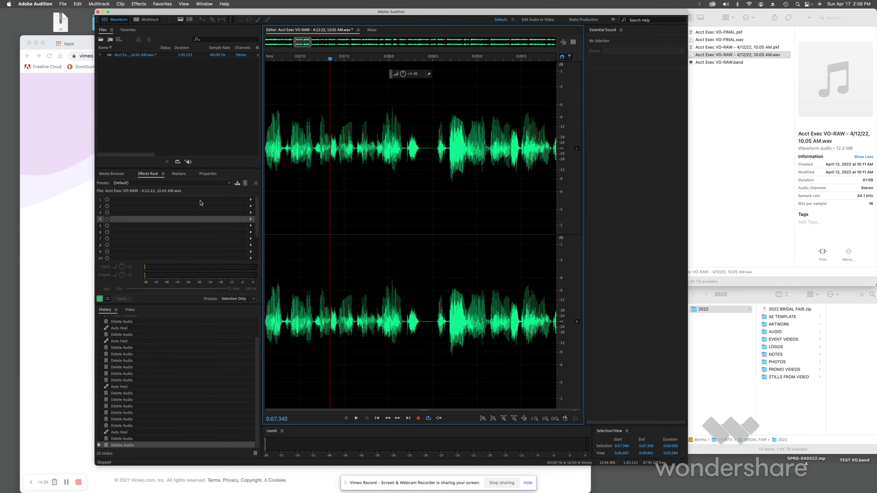
- Load the Jay's VO rack preset and set Automatic Click Remover to Medium Reduction
click(181, 183)
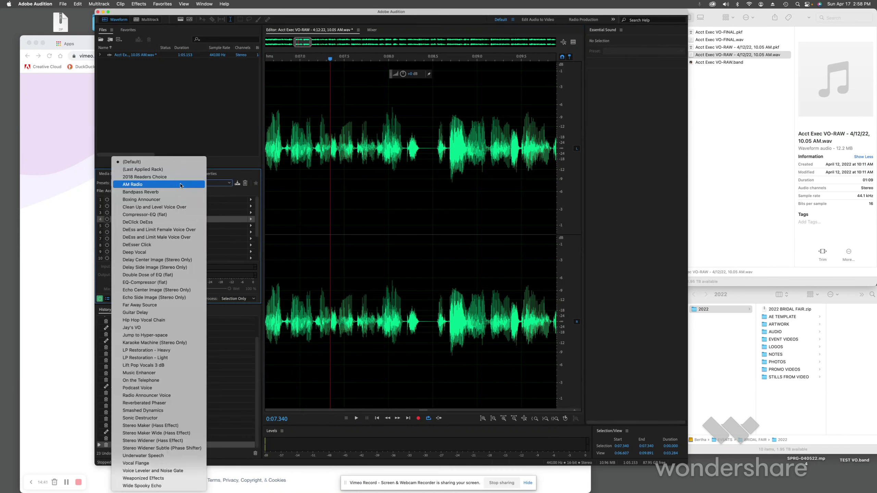
click(157, 328)
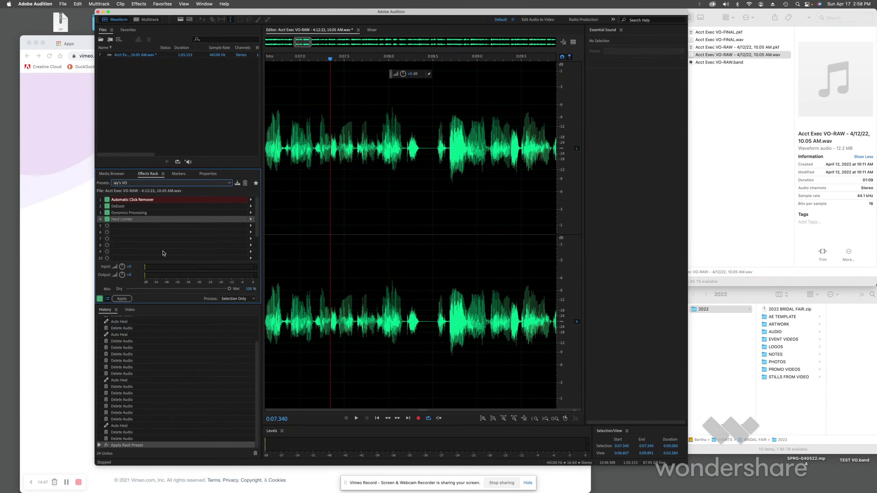
double_click(145, 203)
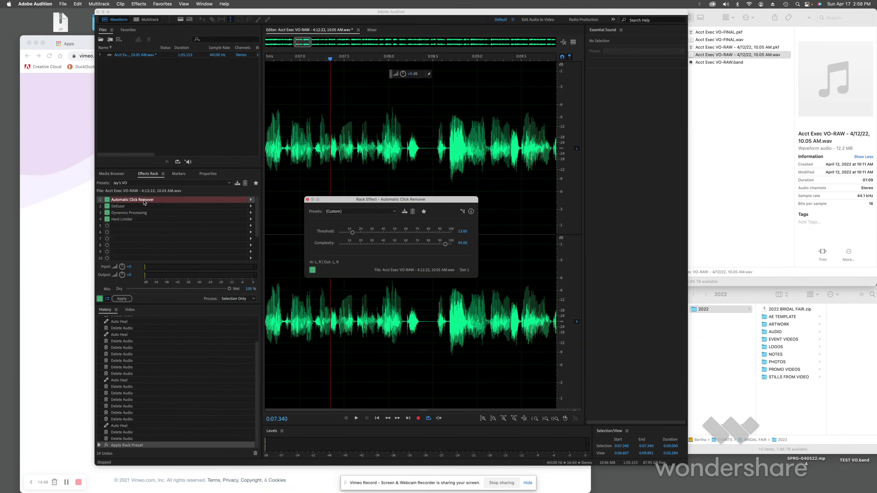
click(369, 212)
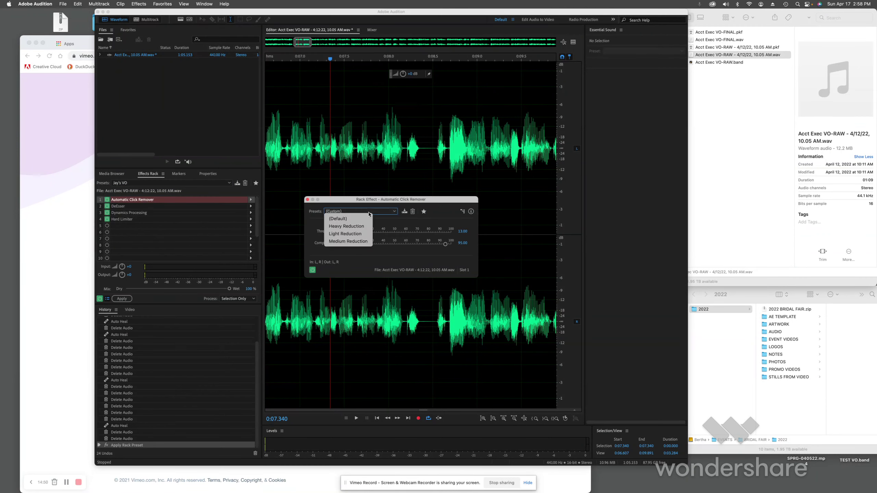
click(352, 242)
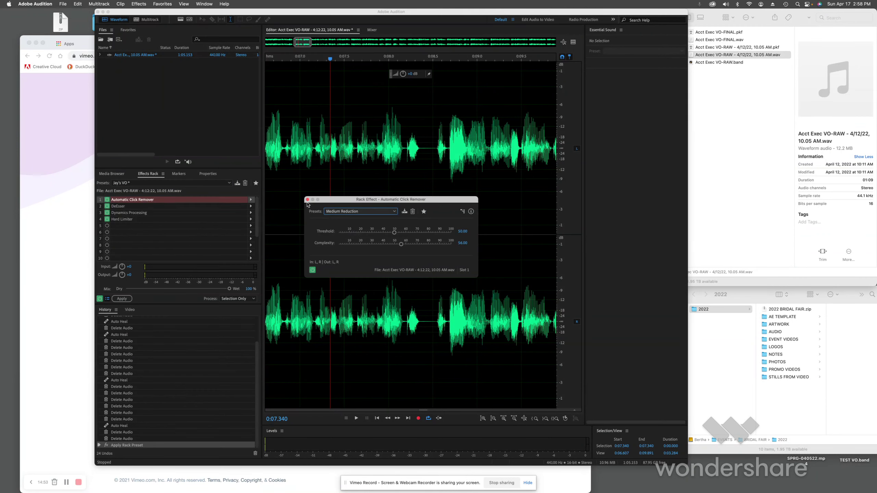
click(308, 200)
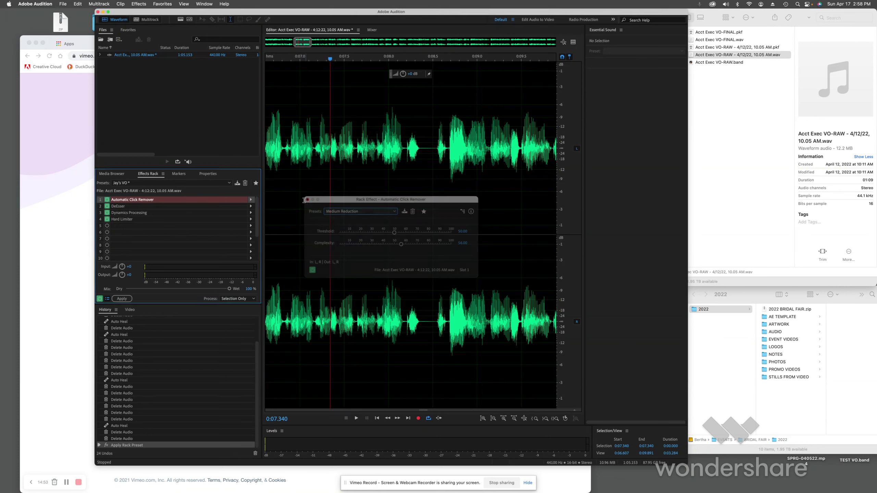
- Set the DeEsser to its 4410 - 7000 Hz preset
double_click(169, 207)
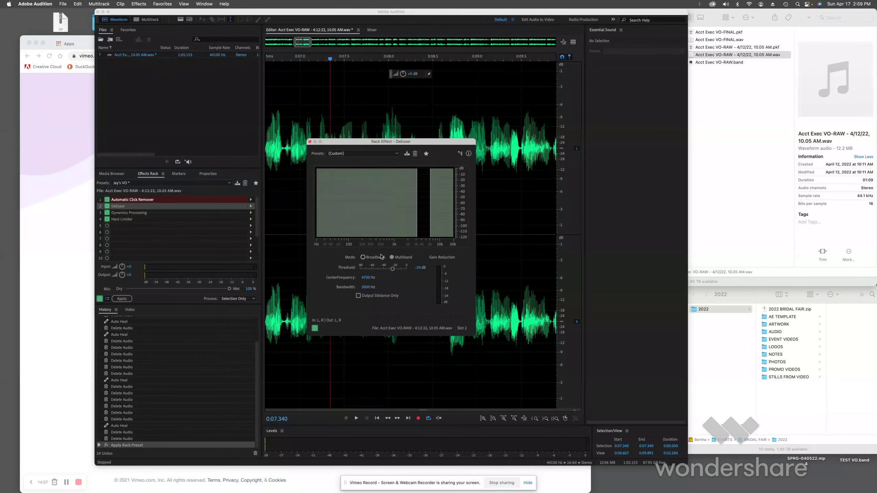
click(361, 154)
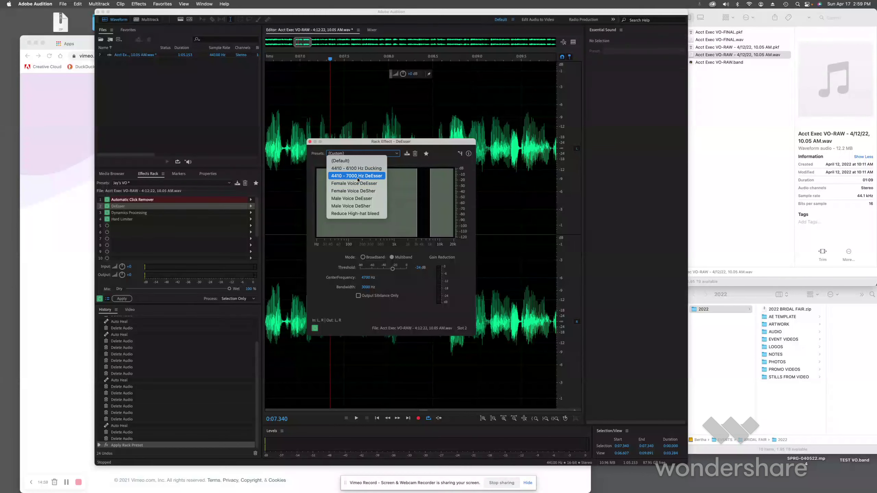
click(359, 176)
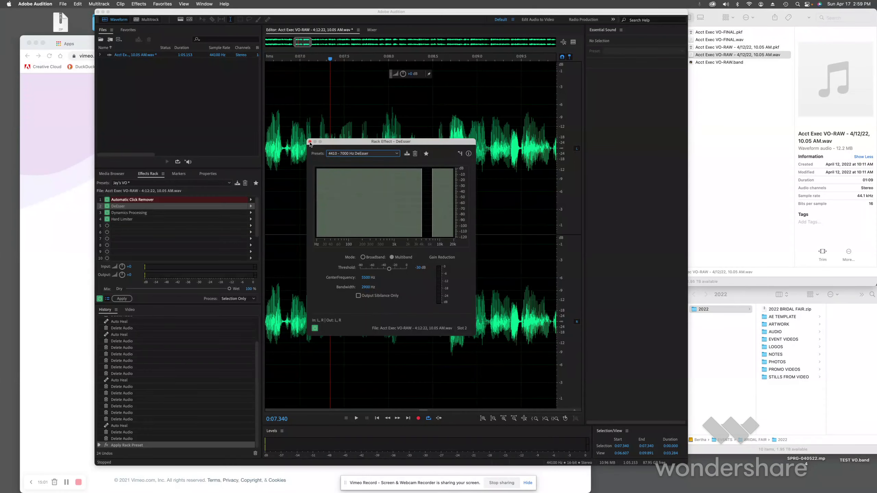
click(310, 141)
- Set Dynamics Processing to the Smooth Vocal preset
click(147, 216)
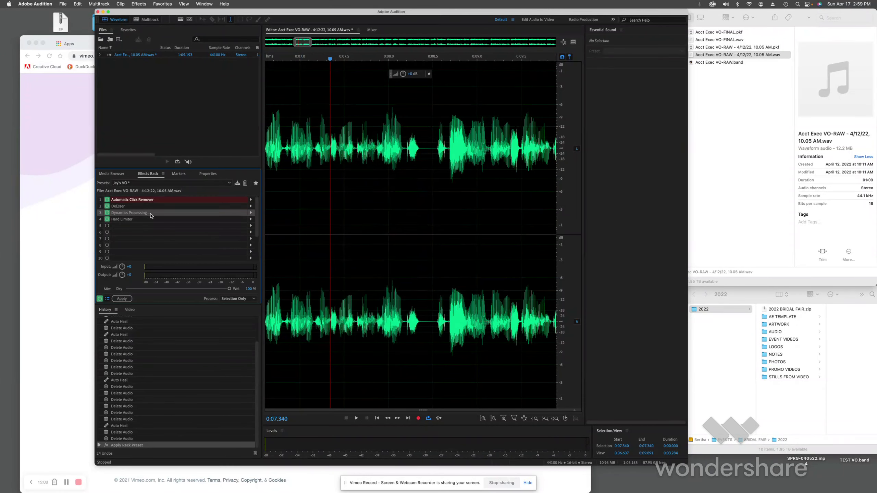
double_click(150, 215)
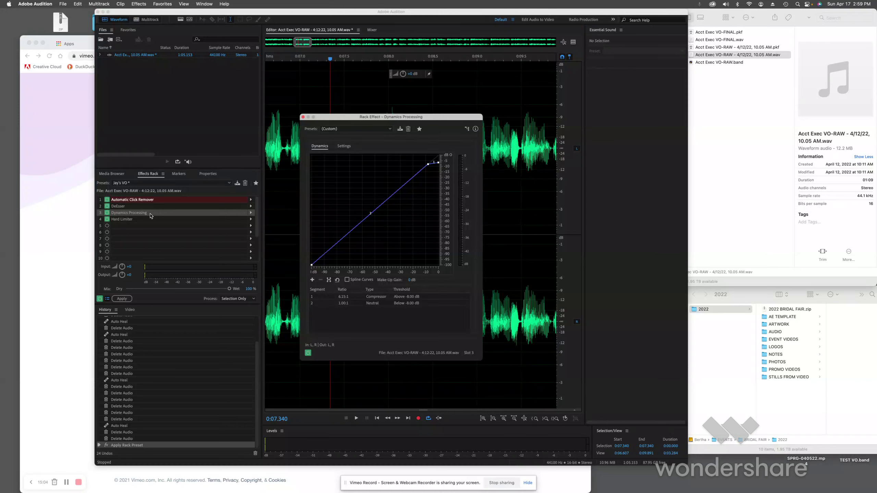
click(359, 129)
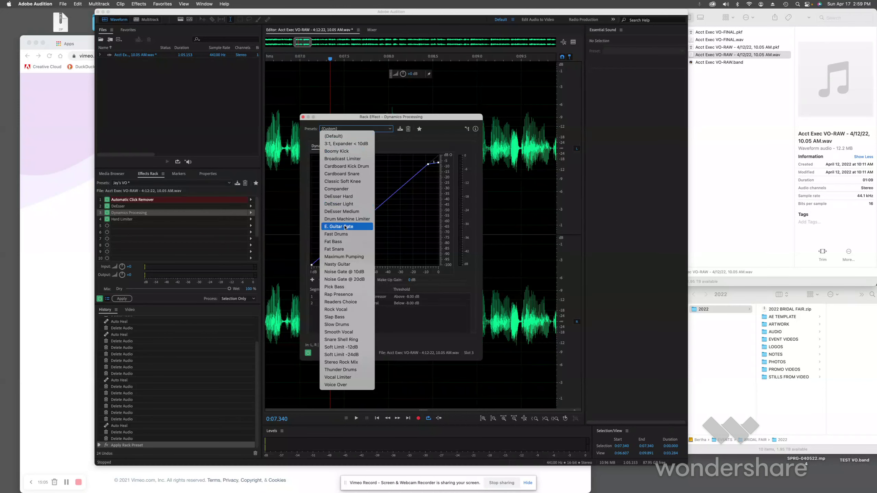
click(340, 332)
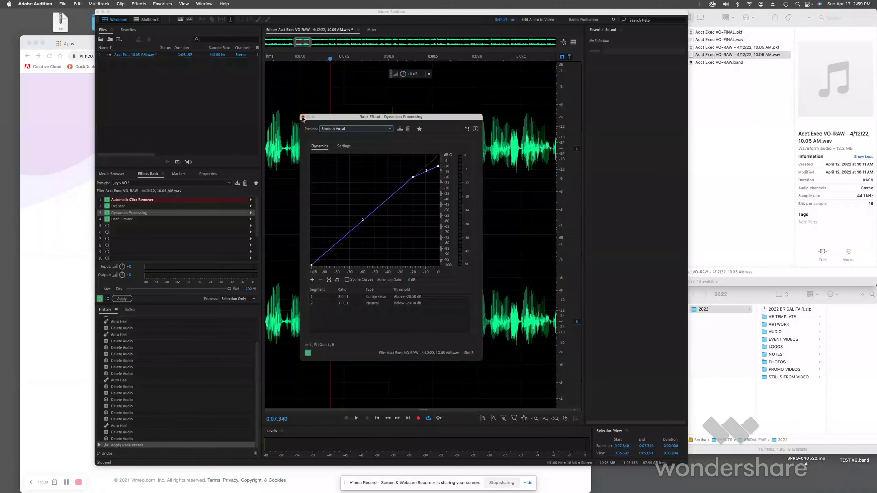
click(303, 118)
- Set the Hard Limiter to the Limit to -6dB preset
double_click(215, 219)
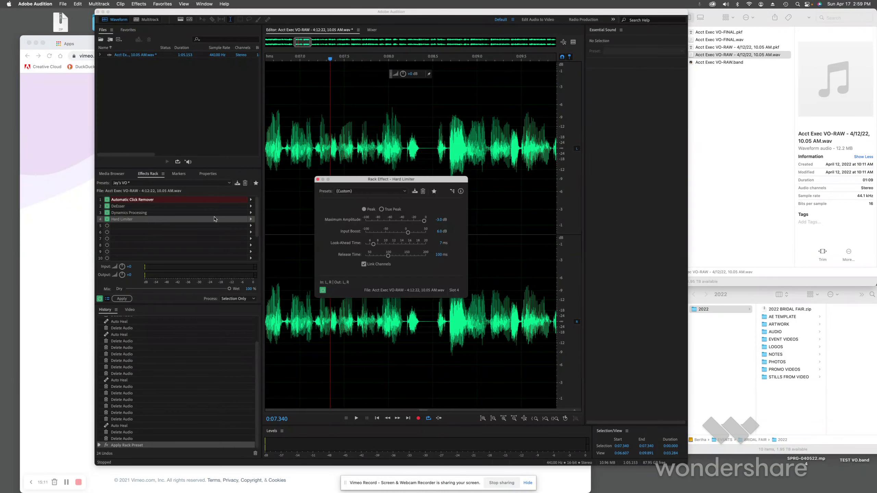
click(369, 191)
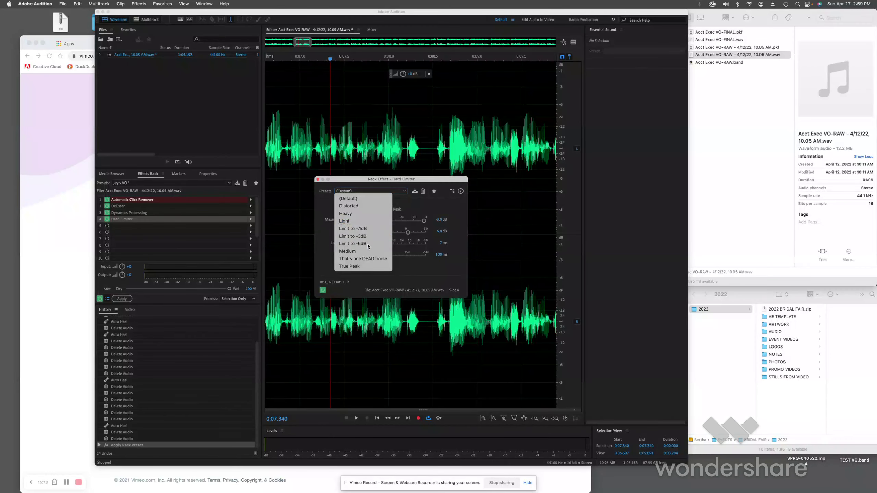
click(368, 244)
click(317, 179)
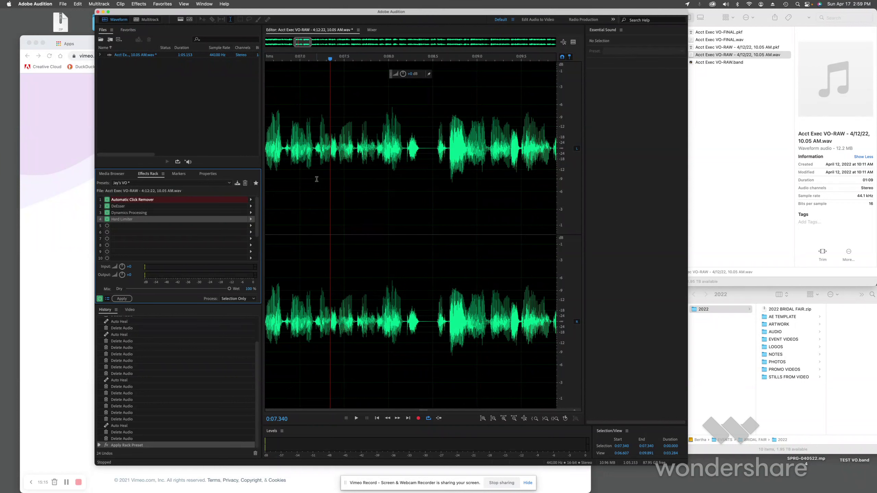
key(super+a)
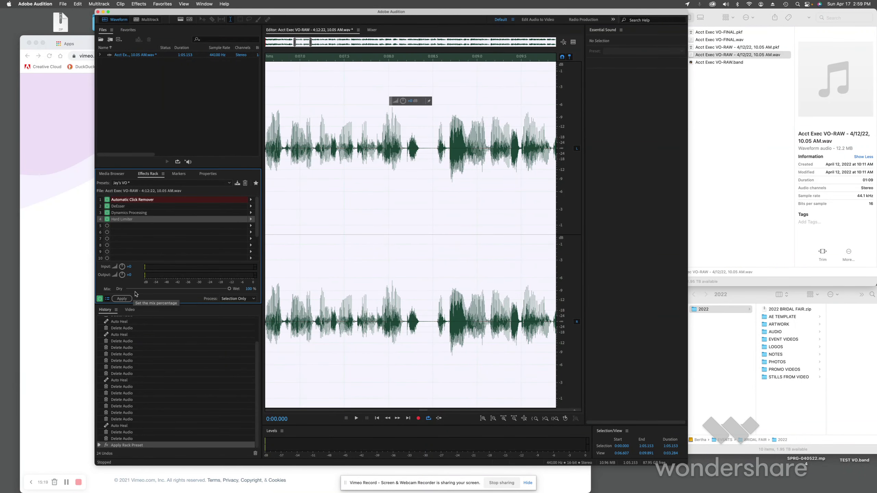
click(332, 284)
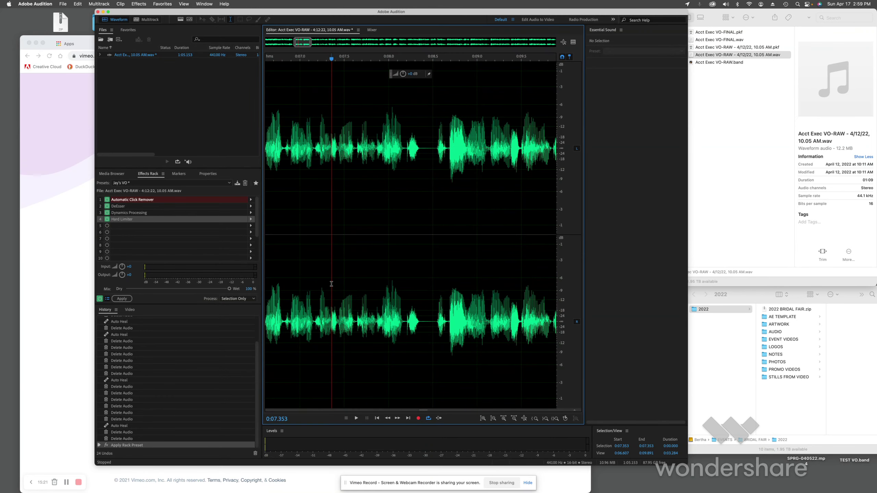